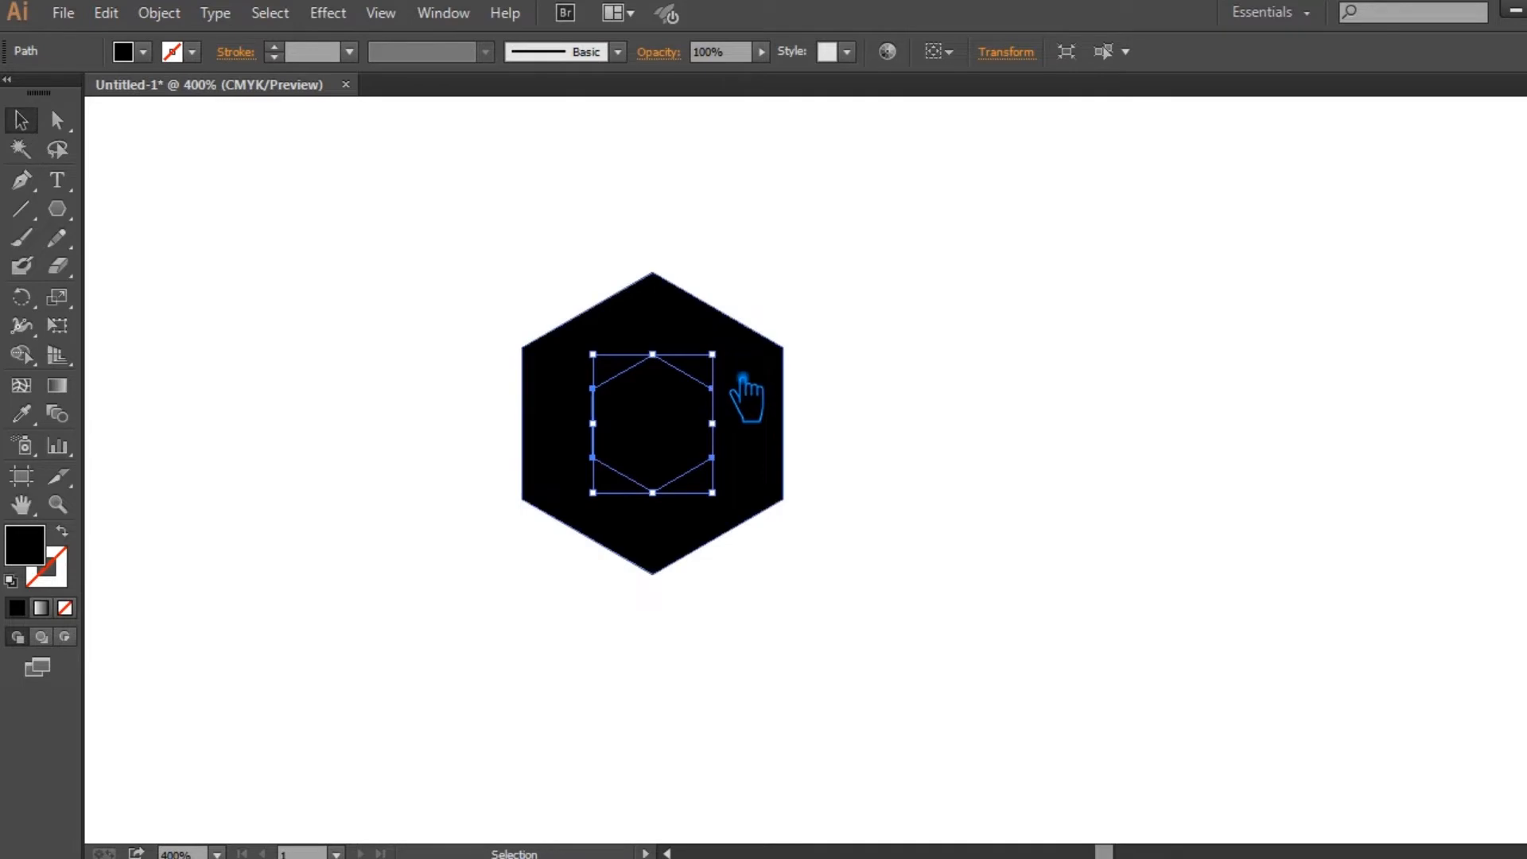
Recolor the small inner hexagon with the dark grey fill 1D1C1E.
left_click(878, 549)
left_click_drag(843, 682, 422, 271)
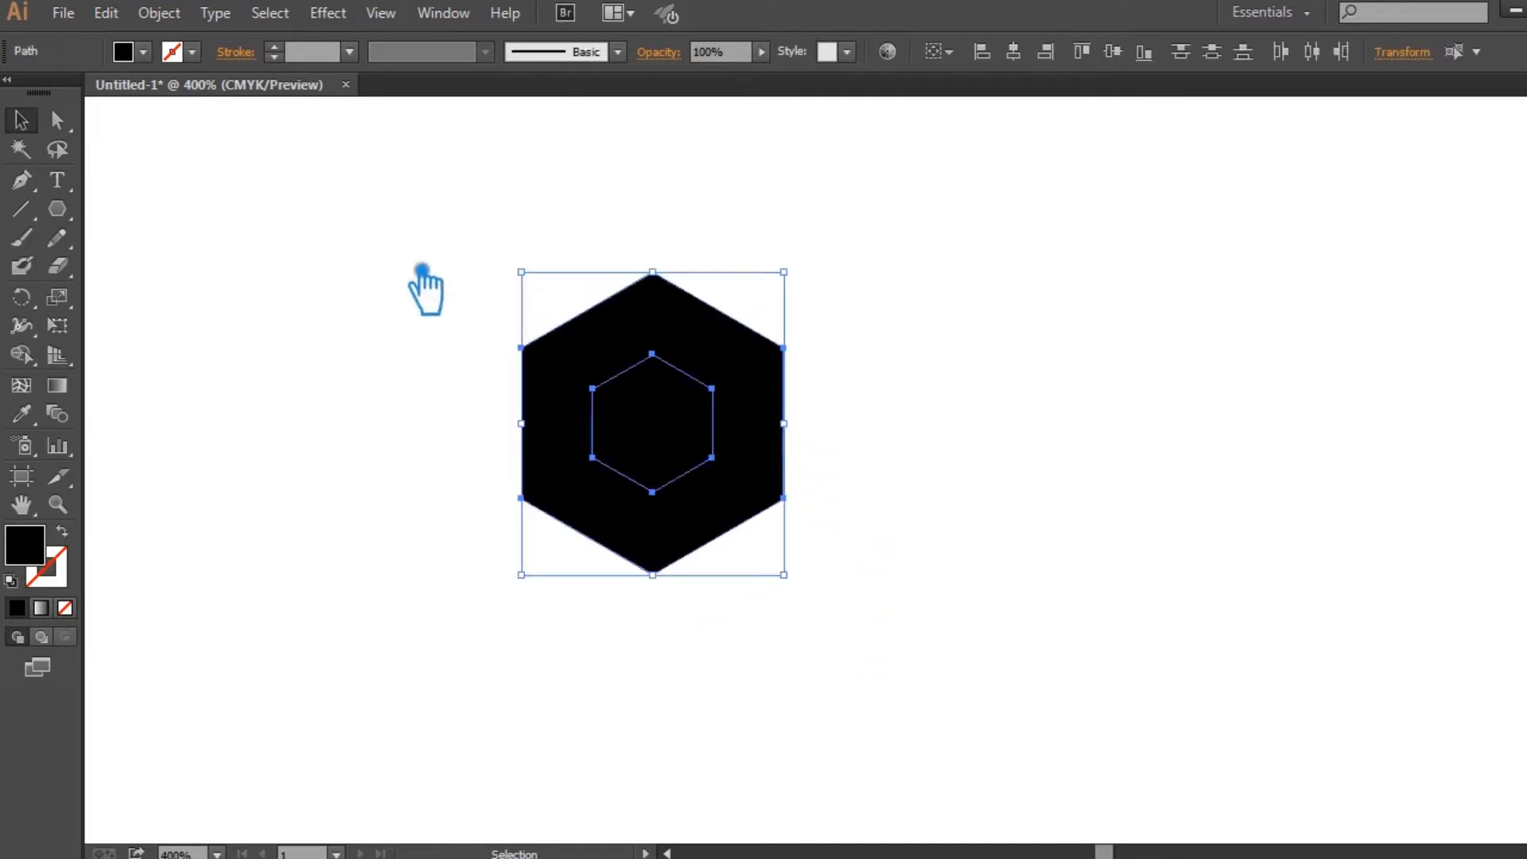
left_click(941, 362)
left_click(676, 436)
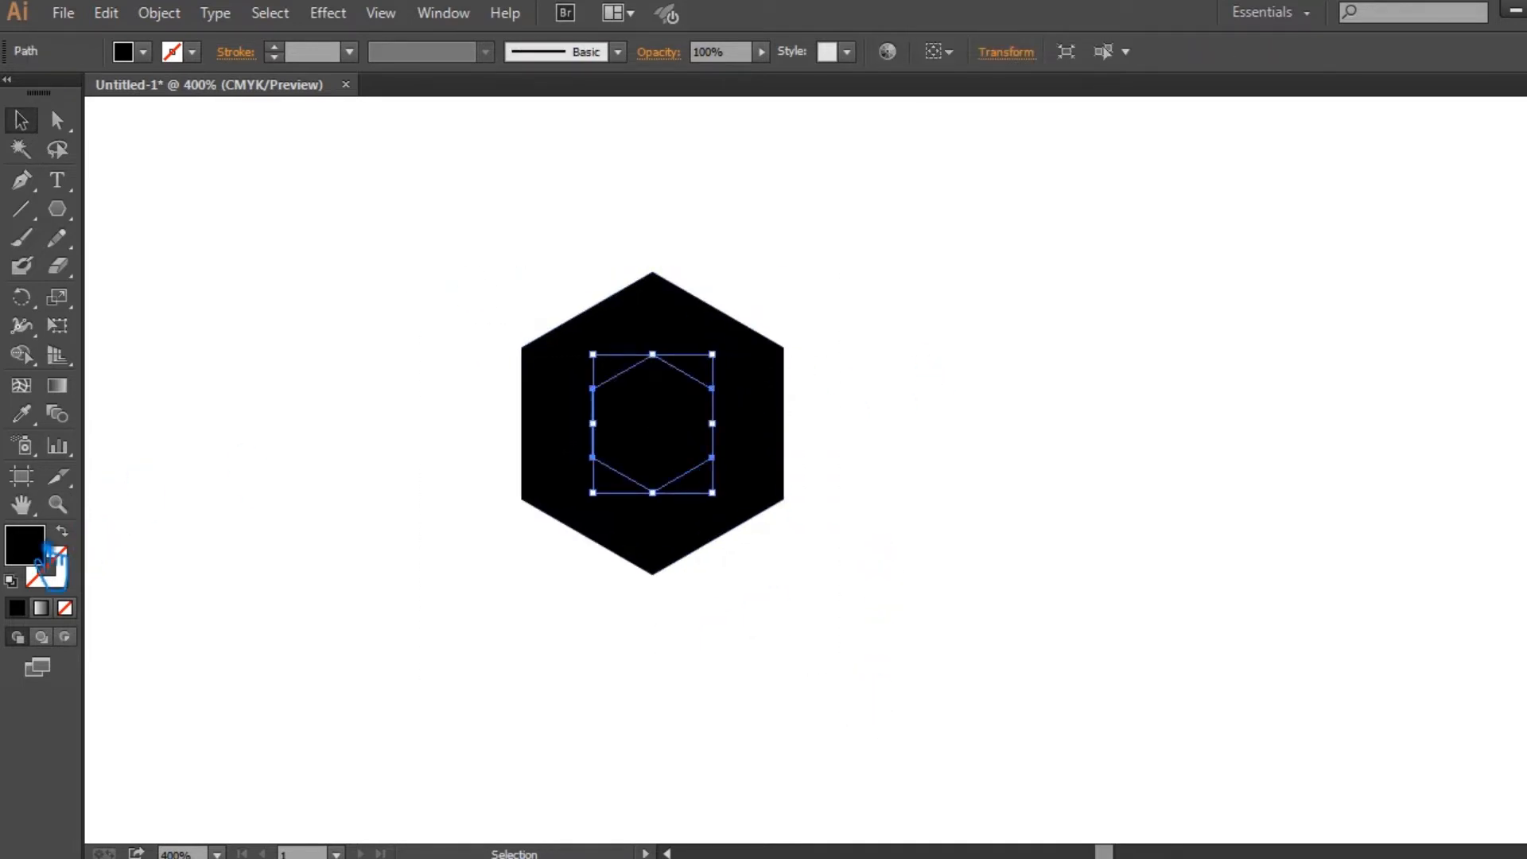
double_click(46, 550)
left_click_drag(551, 529, 515, 543)
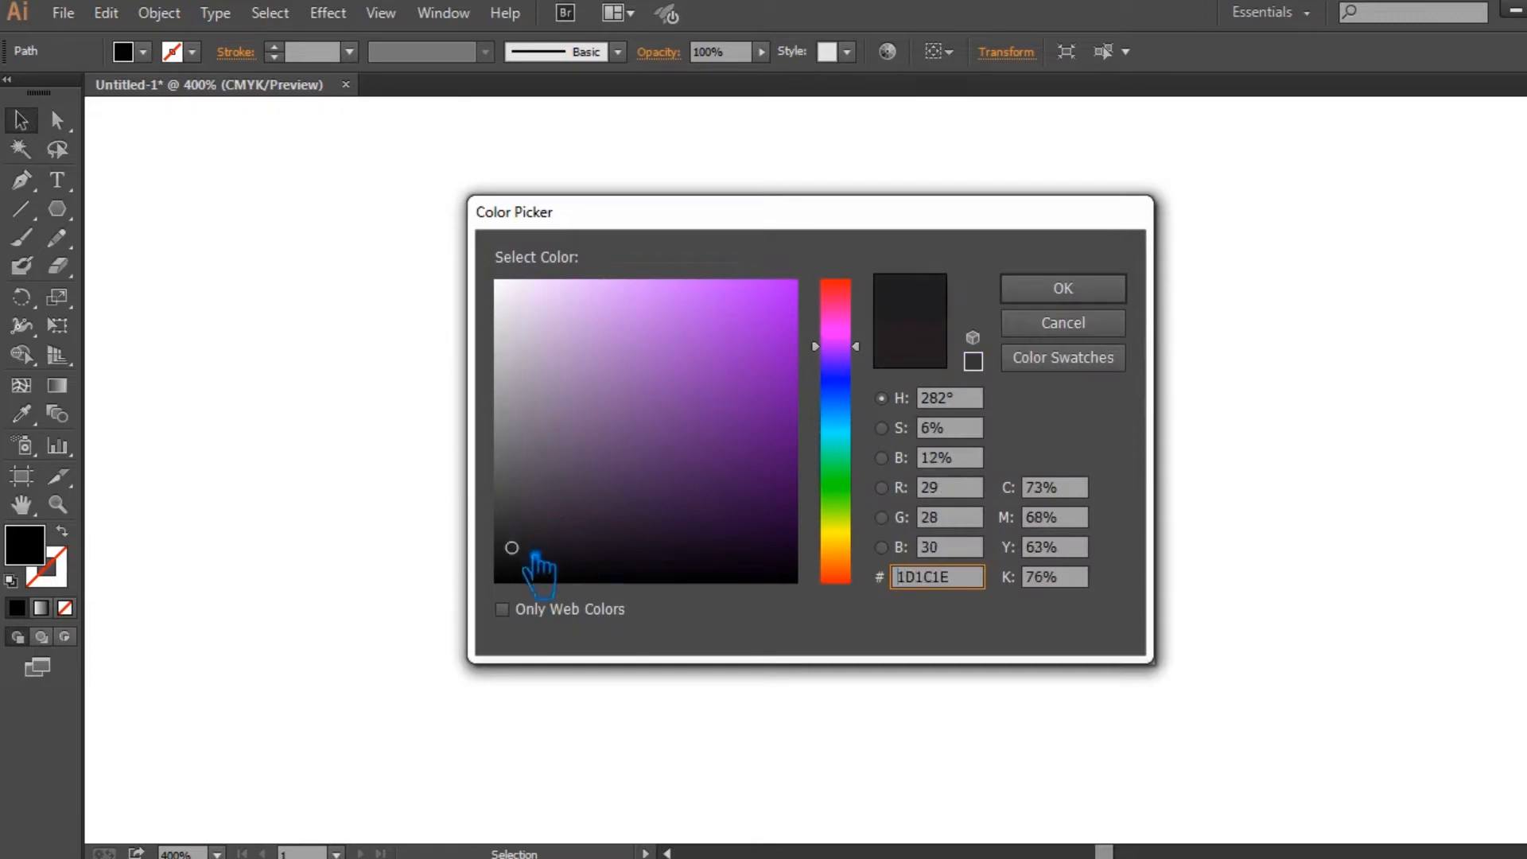
key("Return")
left_click(1174, 360)
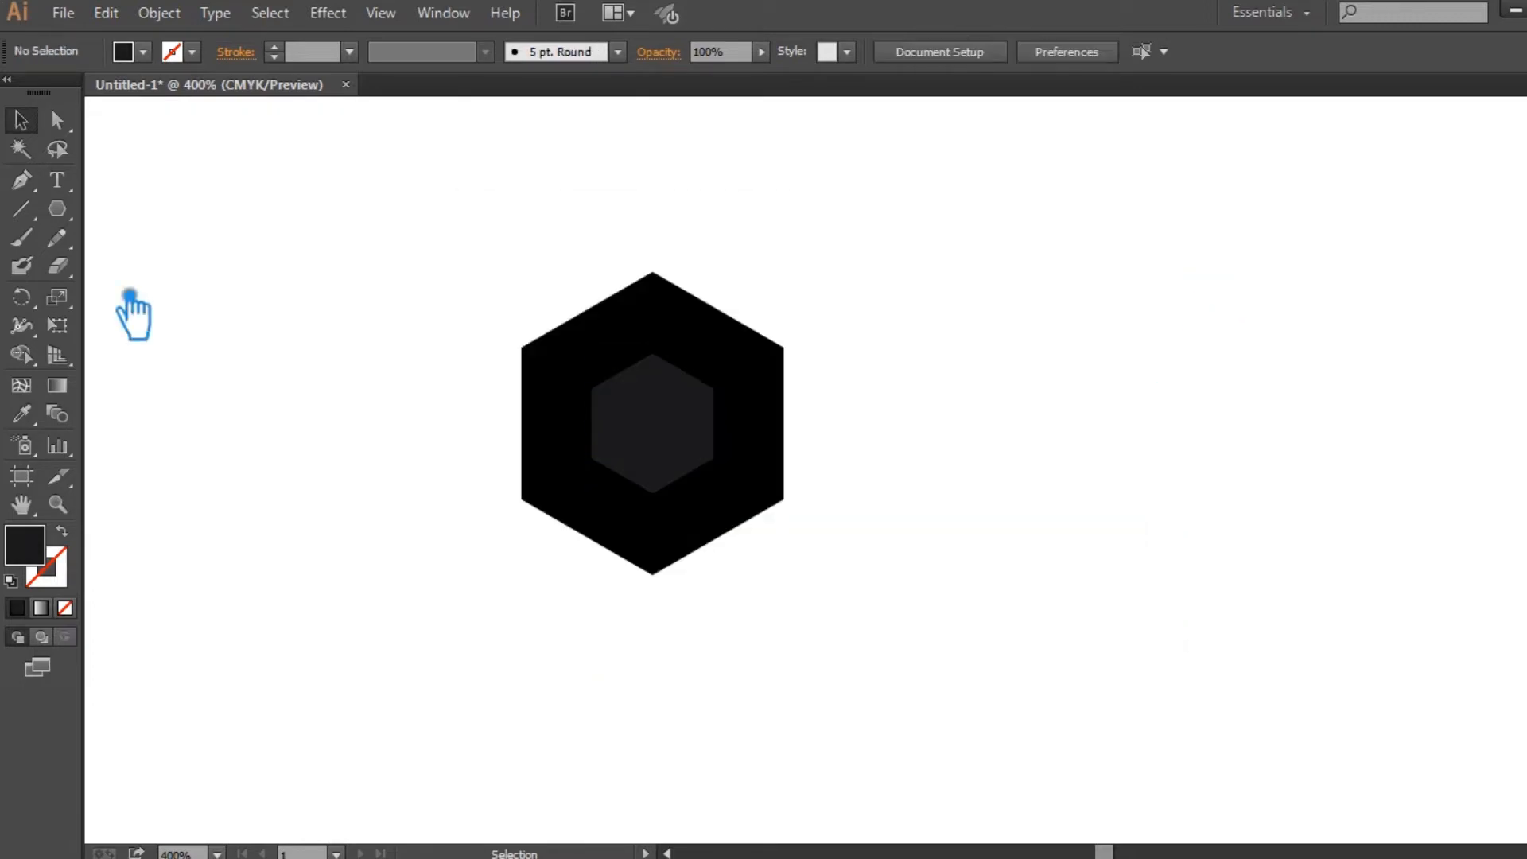
Draw a vertical line through the hexagon's top and bottom corners and extend it past both ends.
left_click_drag(654, 277, 676, 589)
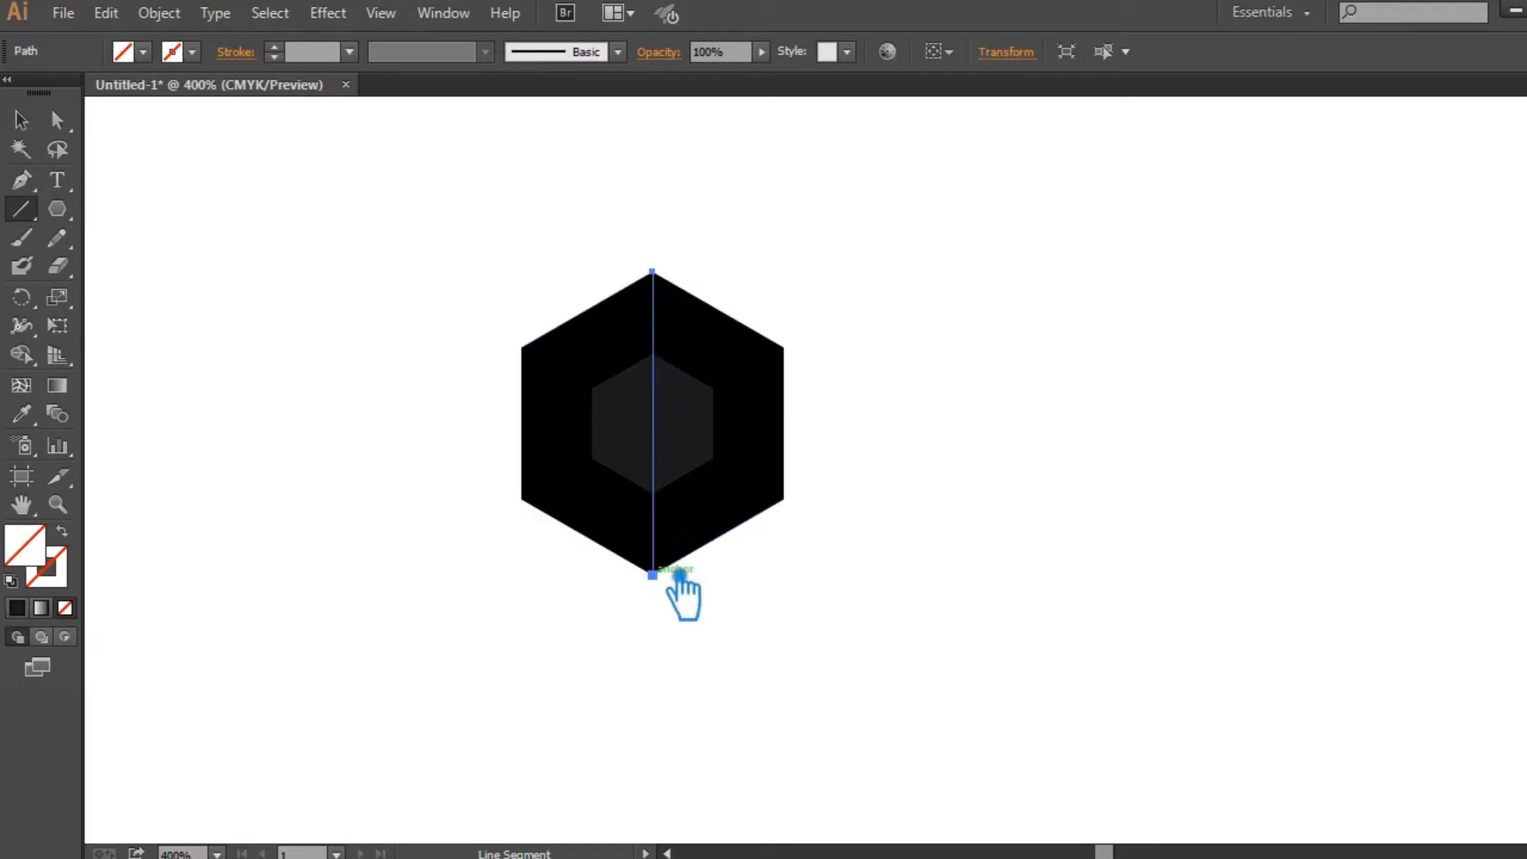
left_click(21, 120)
left_click_drag(660, 270, 726, 229)
Draw a diagonal line through the hexagon's upper-left and lower-right corners, extending beyond the shape on both sides.
left_click(21, 209)
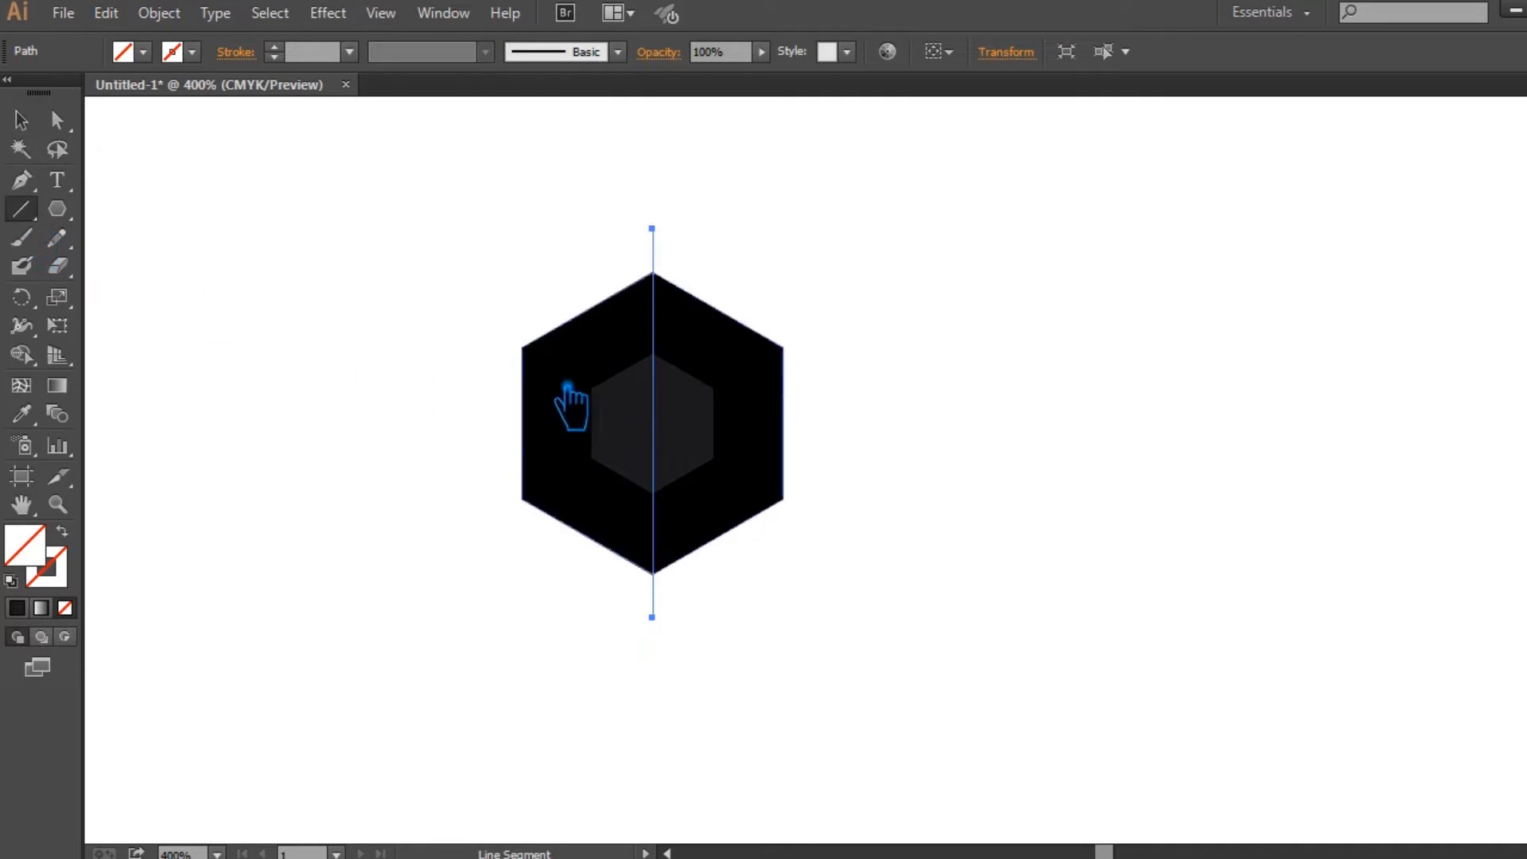
mouse_move(542, 360)
left_mouse_down()
mouse_move(806, 489)
mouse_move(809, 515)
mouse_move(914, 604)
left_mouse_up()
key("v")
Draw a diagonal through the hexagon's upper-right and lower-left corners and extend it to about 110 by 63 px.
left_click(21, 209)
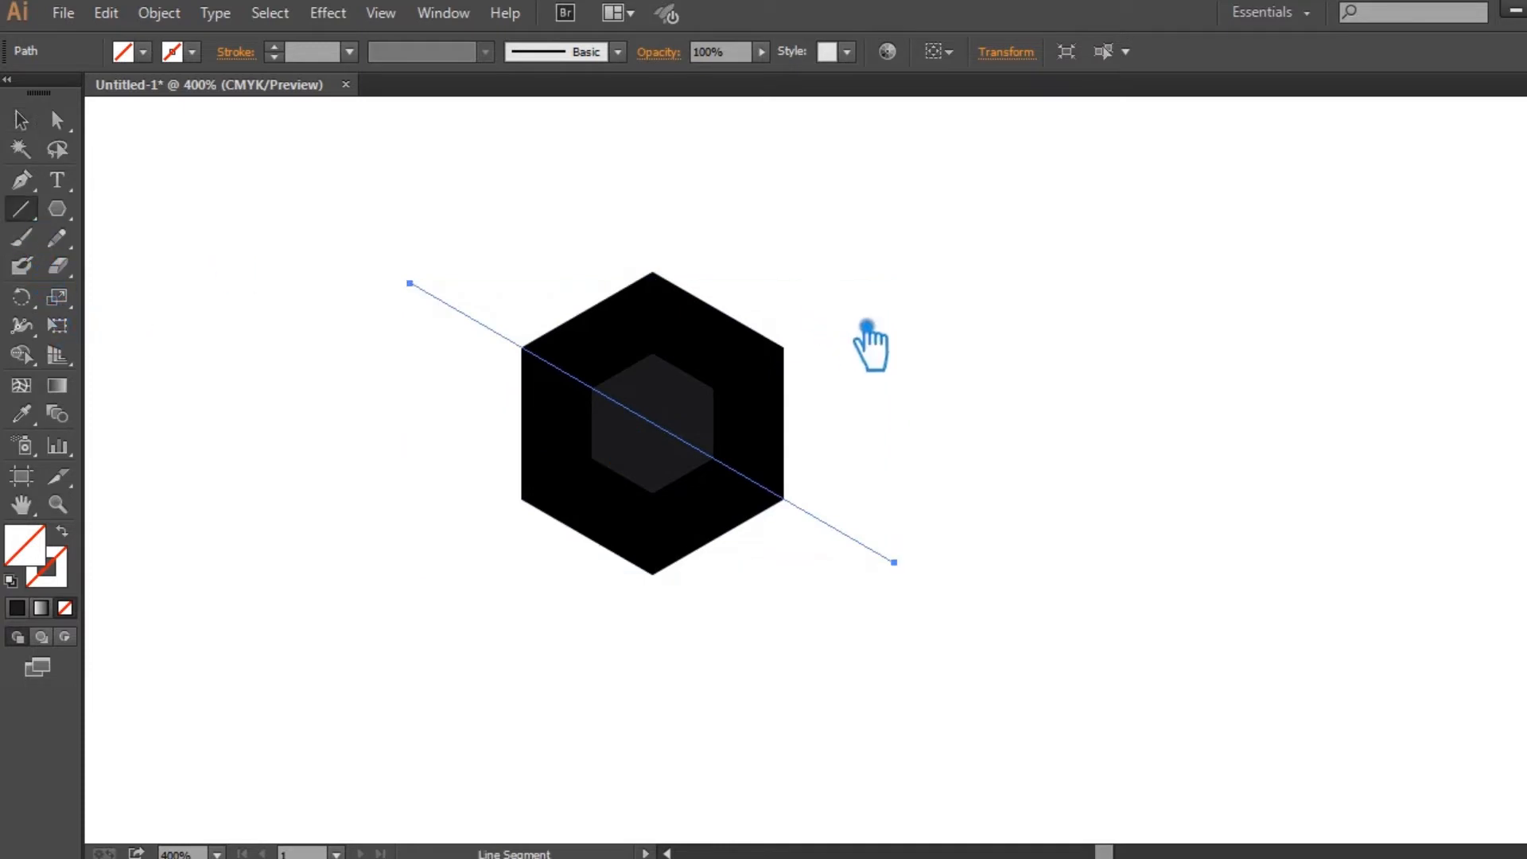
left_click_drag(783, 347, 545, 527)
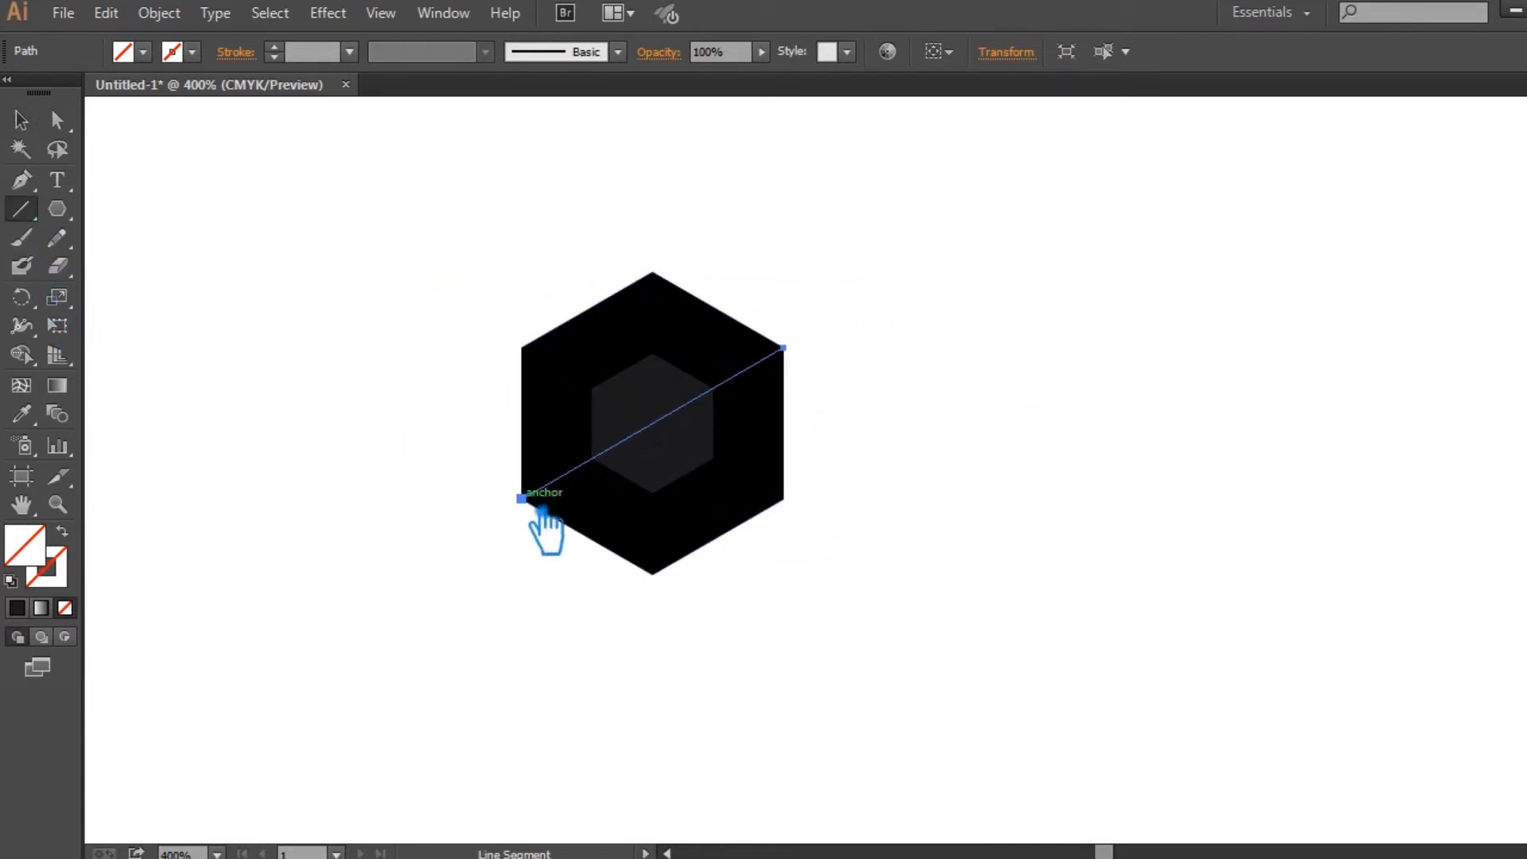
left_click(21, 119)
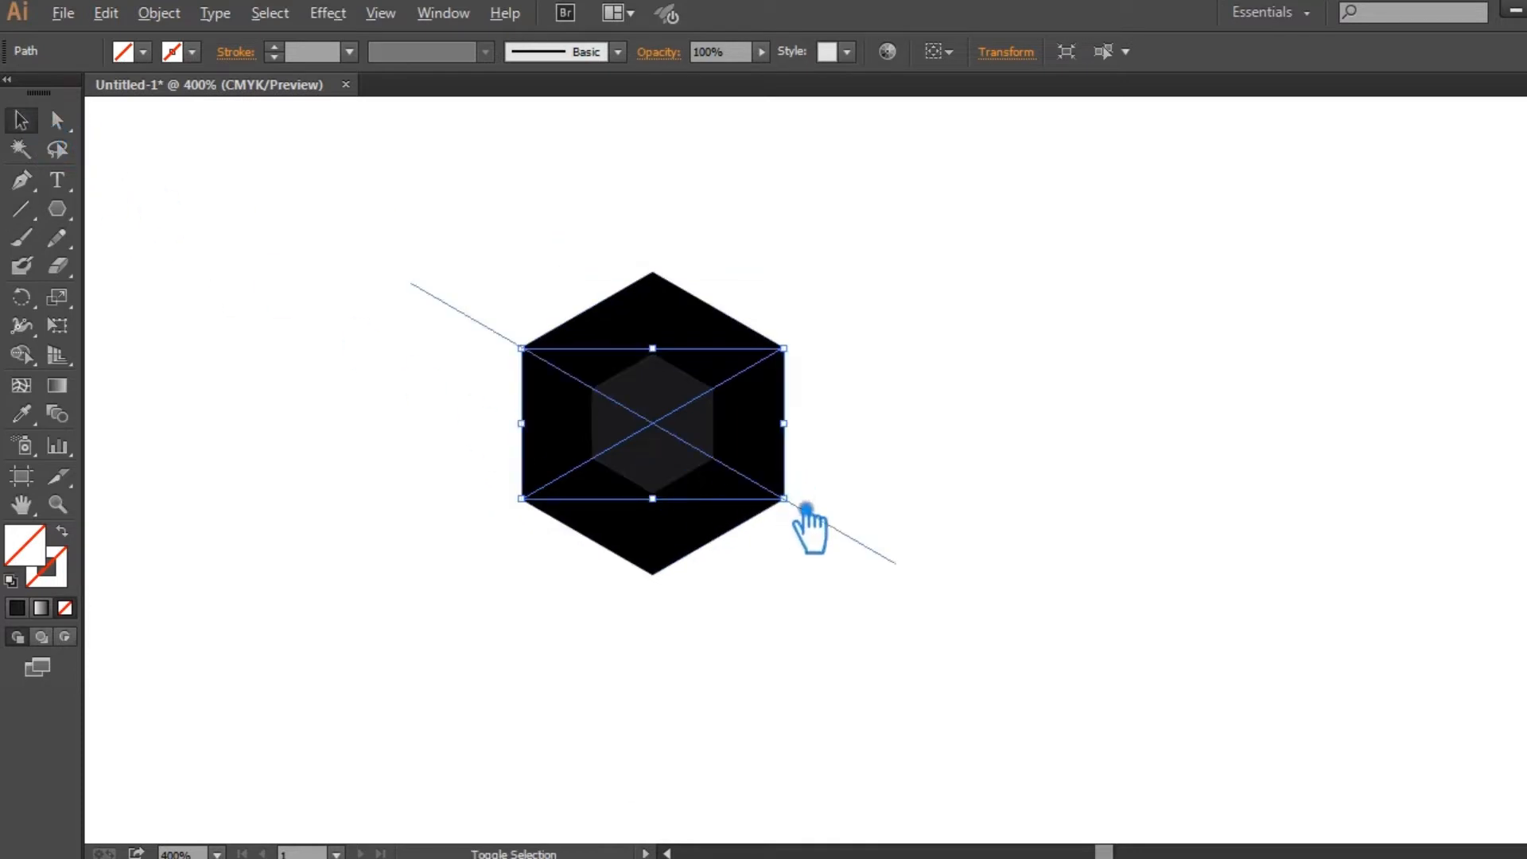
left_click_drag(805, 511, 947, 613)
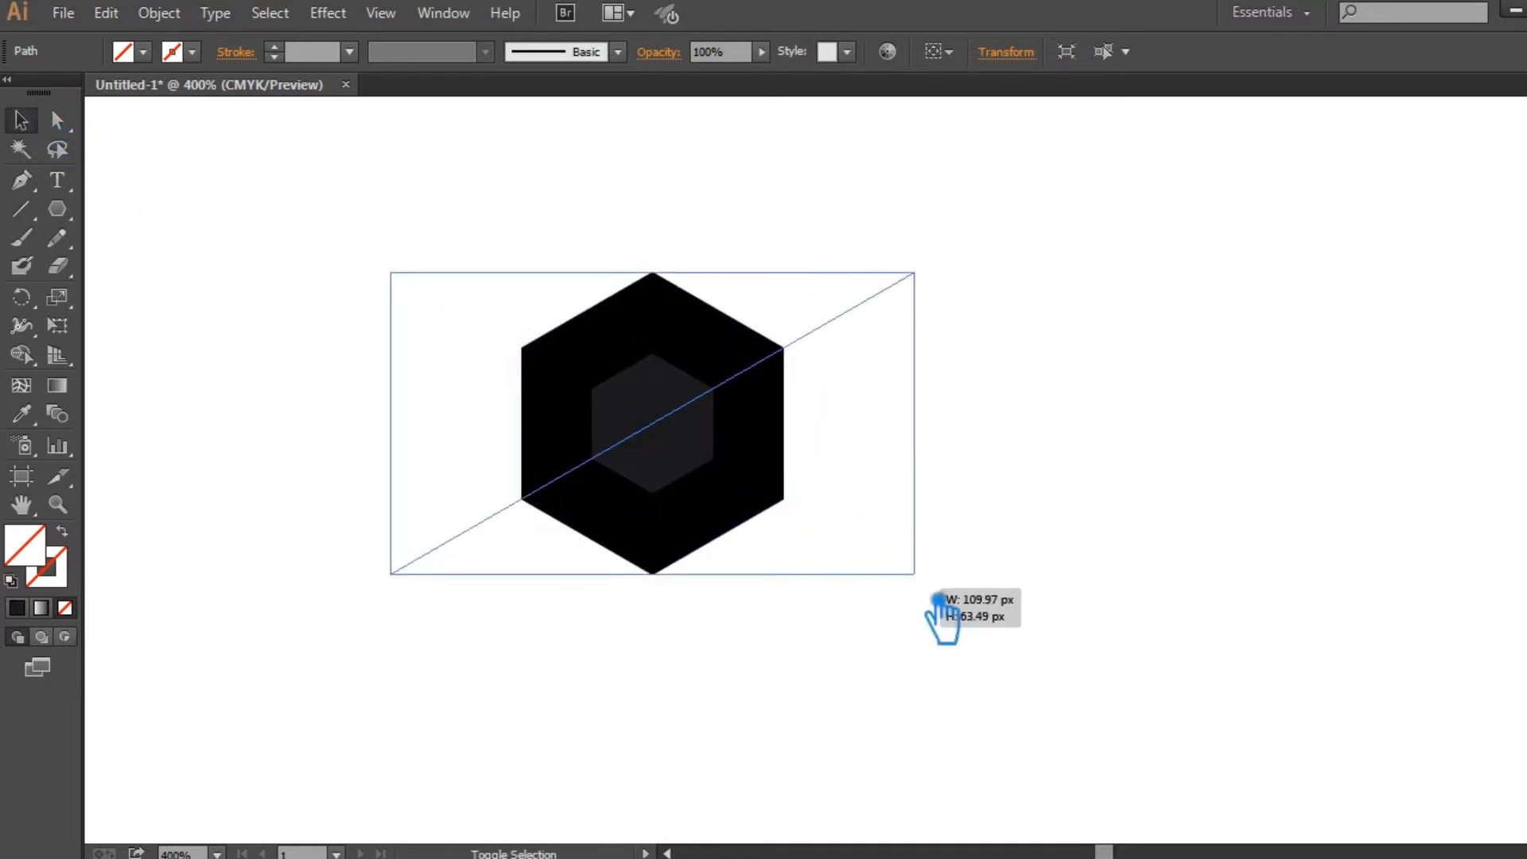
Subtract the inner hexagon from the outer one with Pathfinder Minus Front.
left_click(693, 487)
left_click(739, 545, "shift")
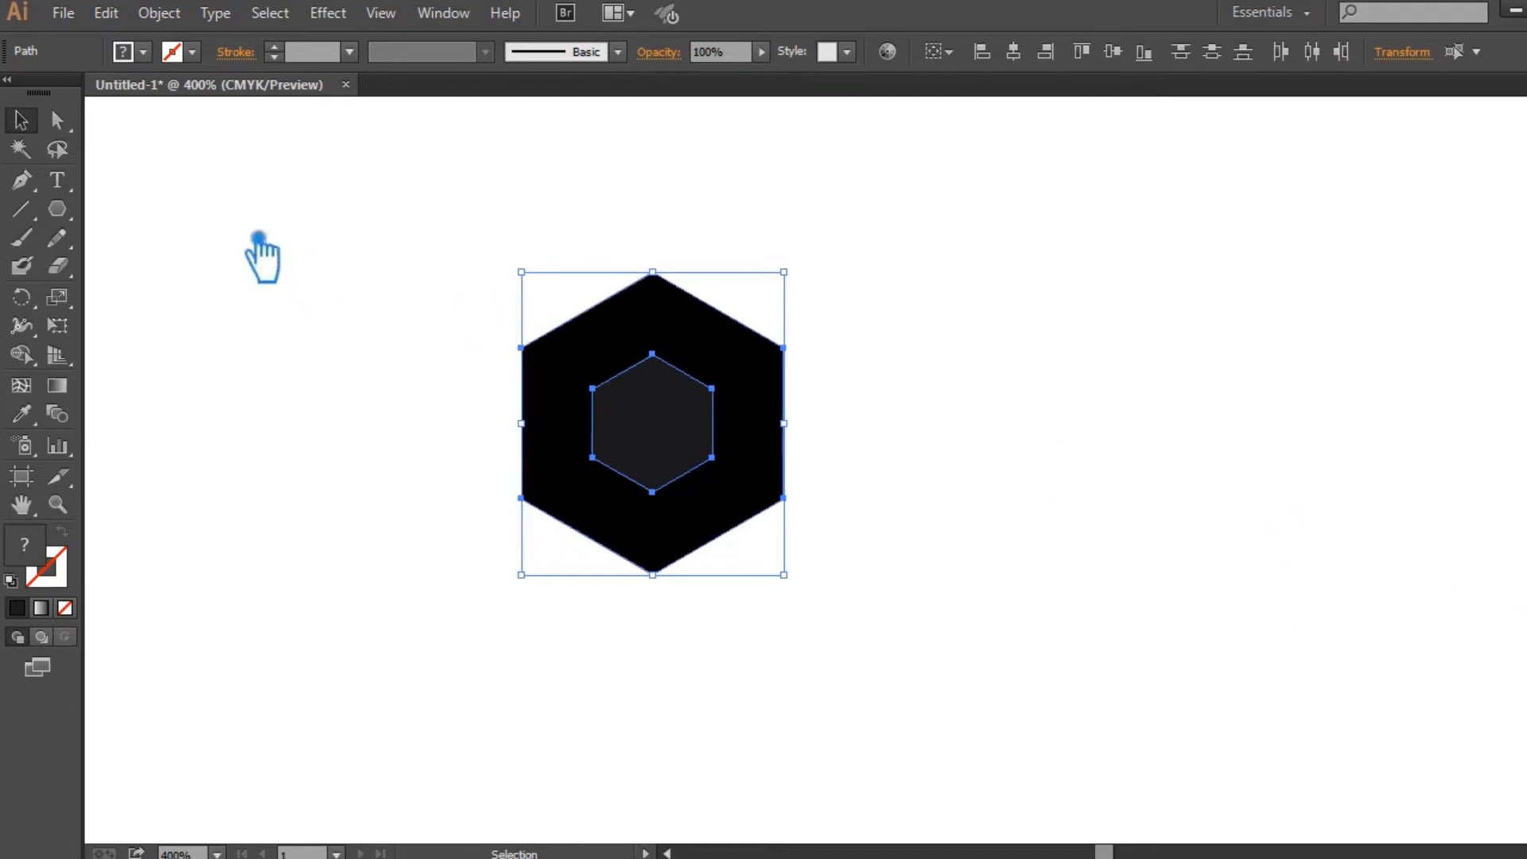
left_click(443, 13)
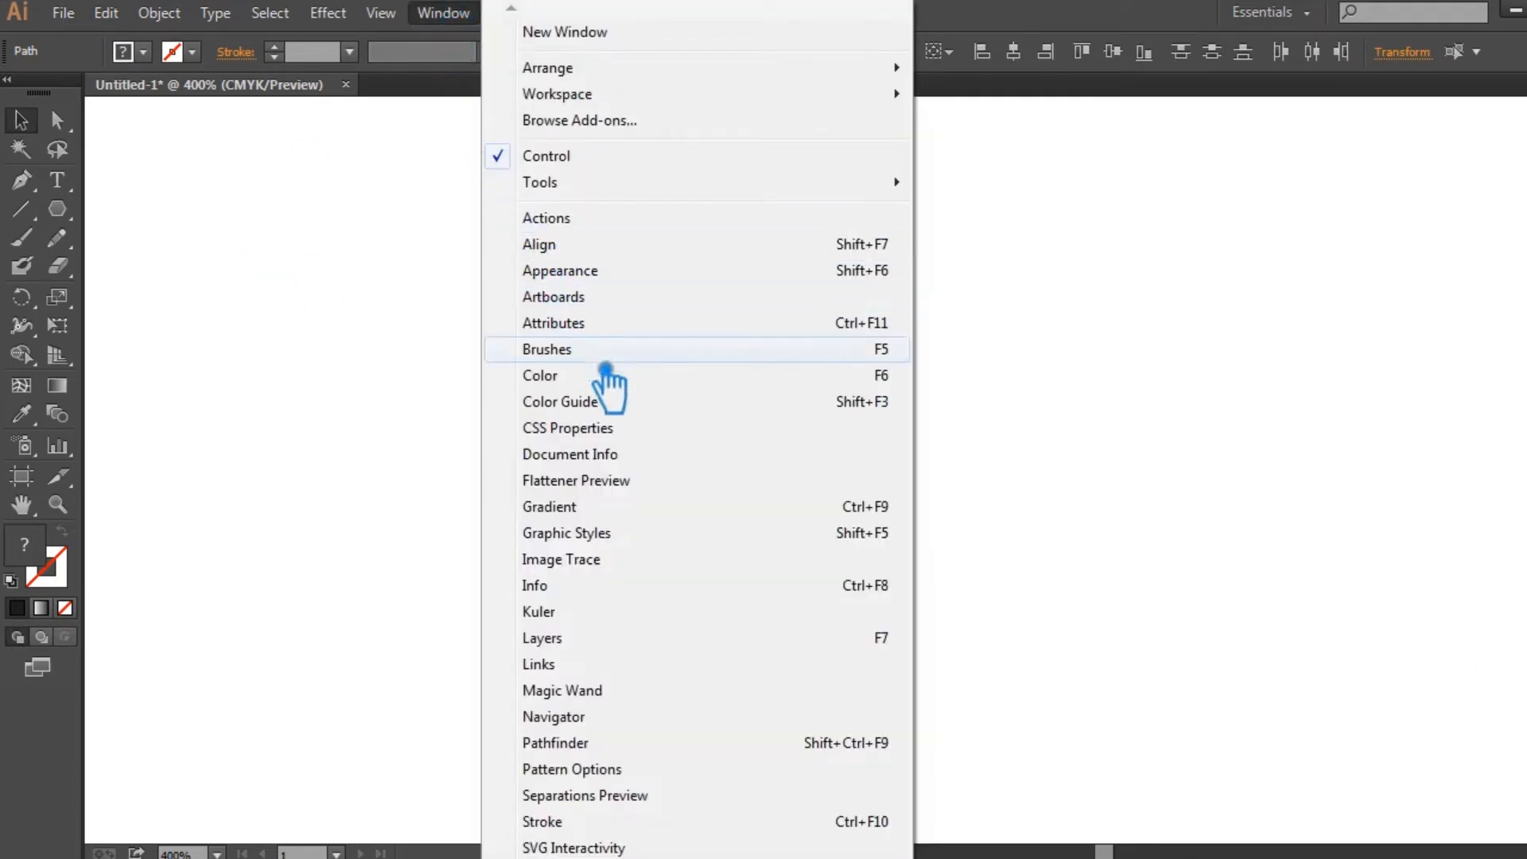
left_click(606, 744)
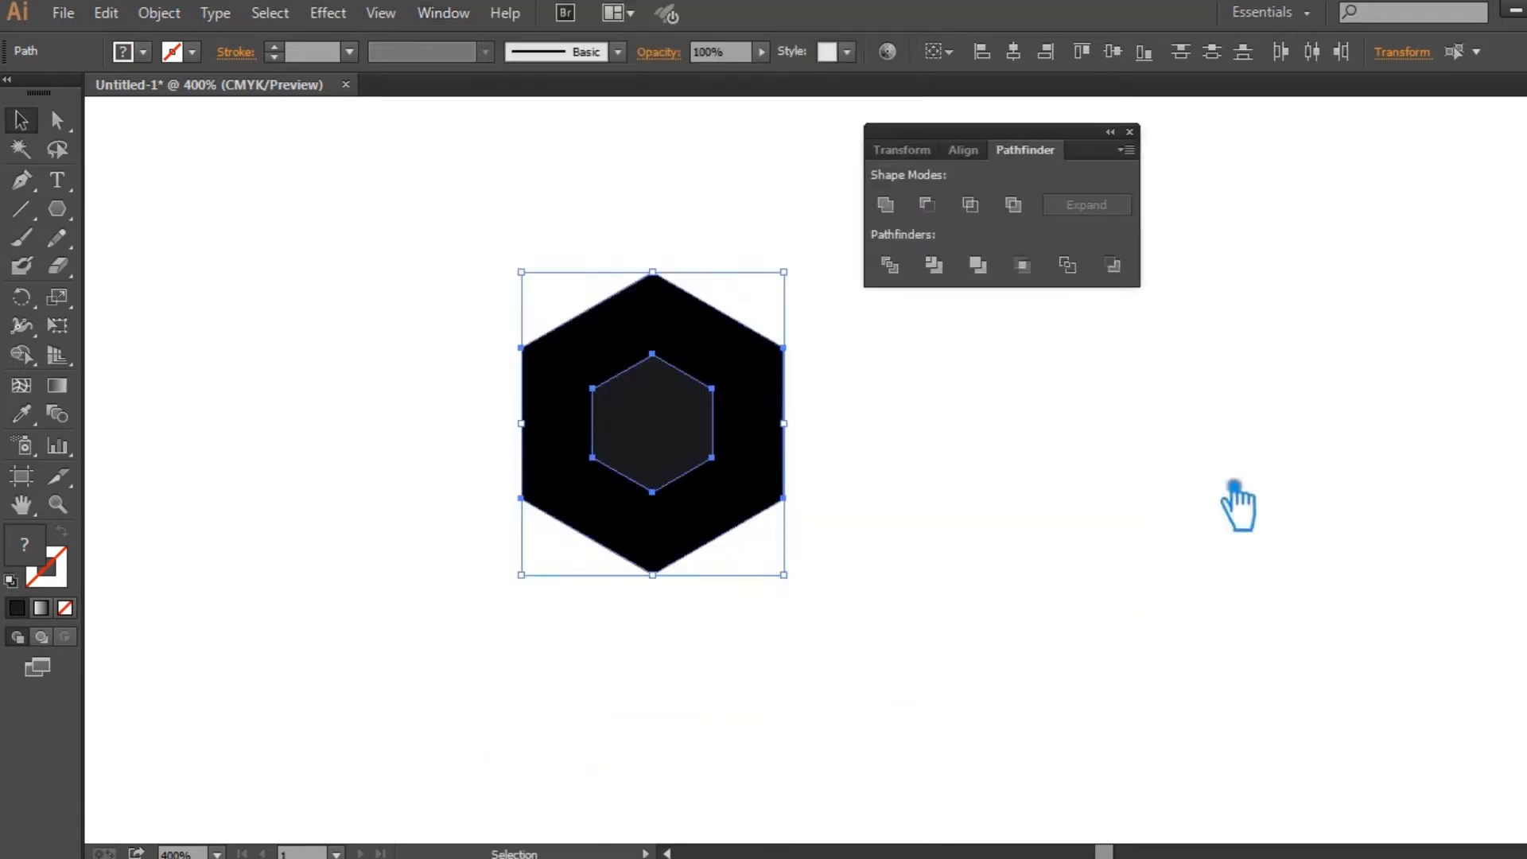
left_click_drag(950, 151, 1502, 605)
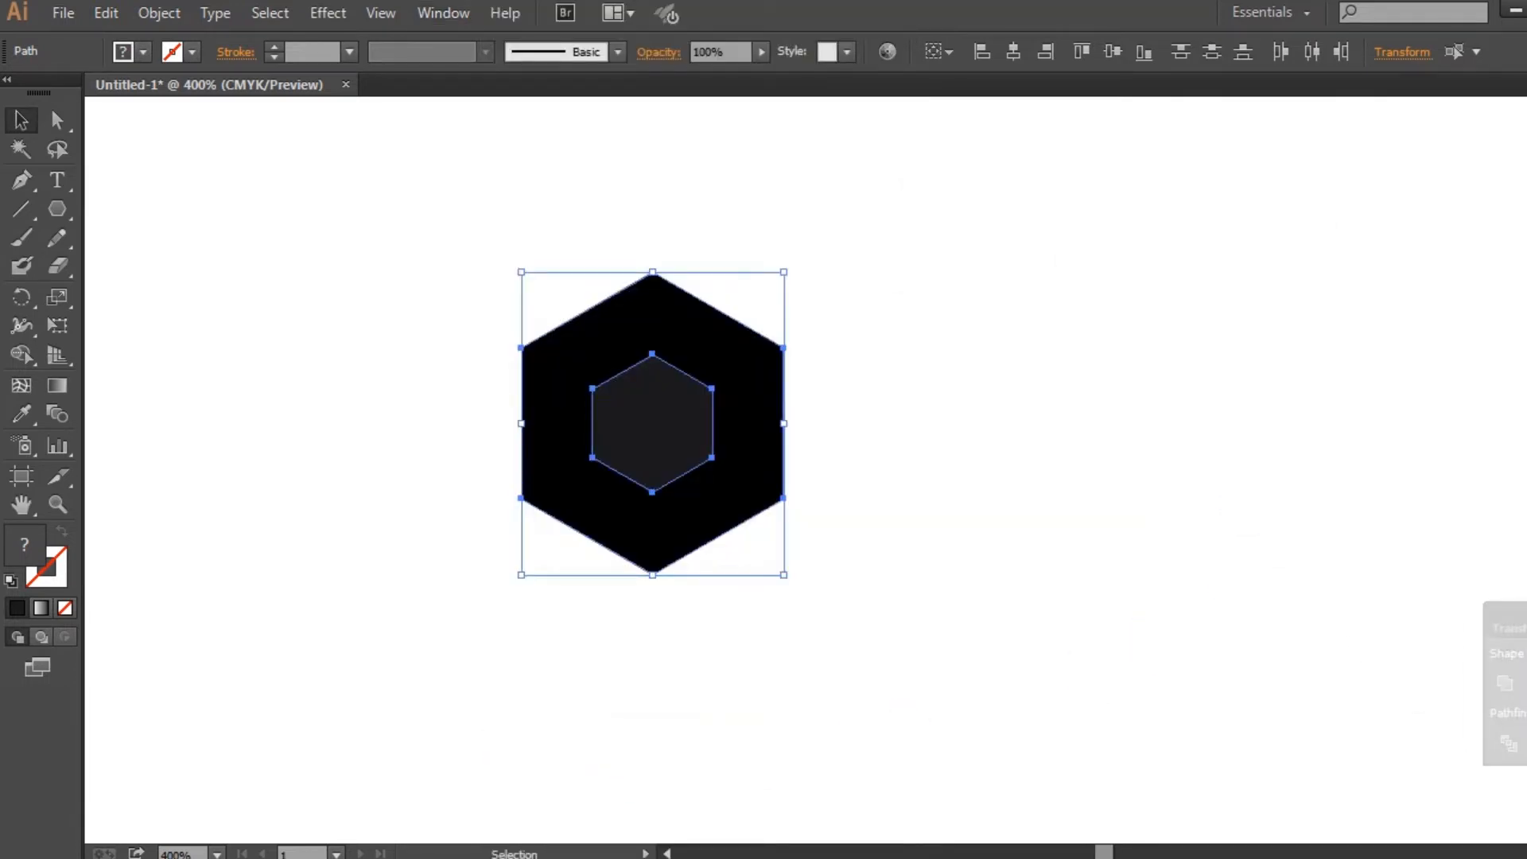
key("ctrl+shift+F9")
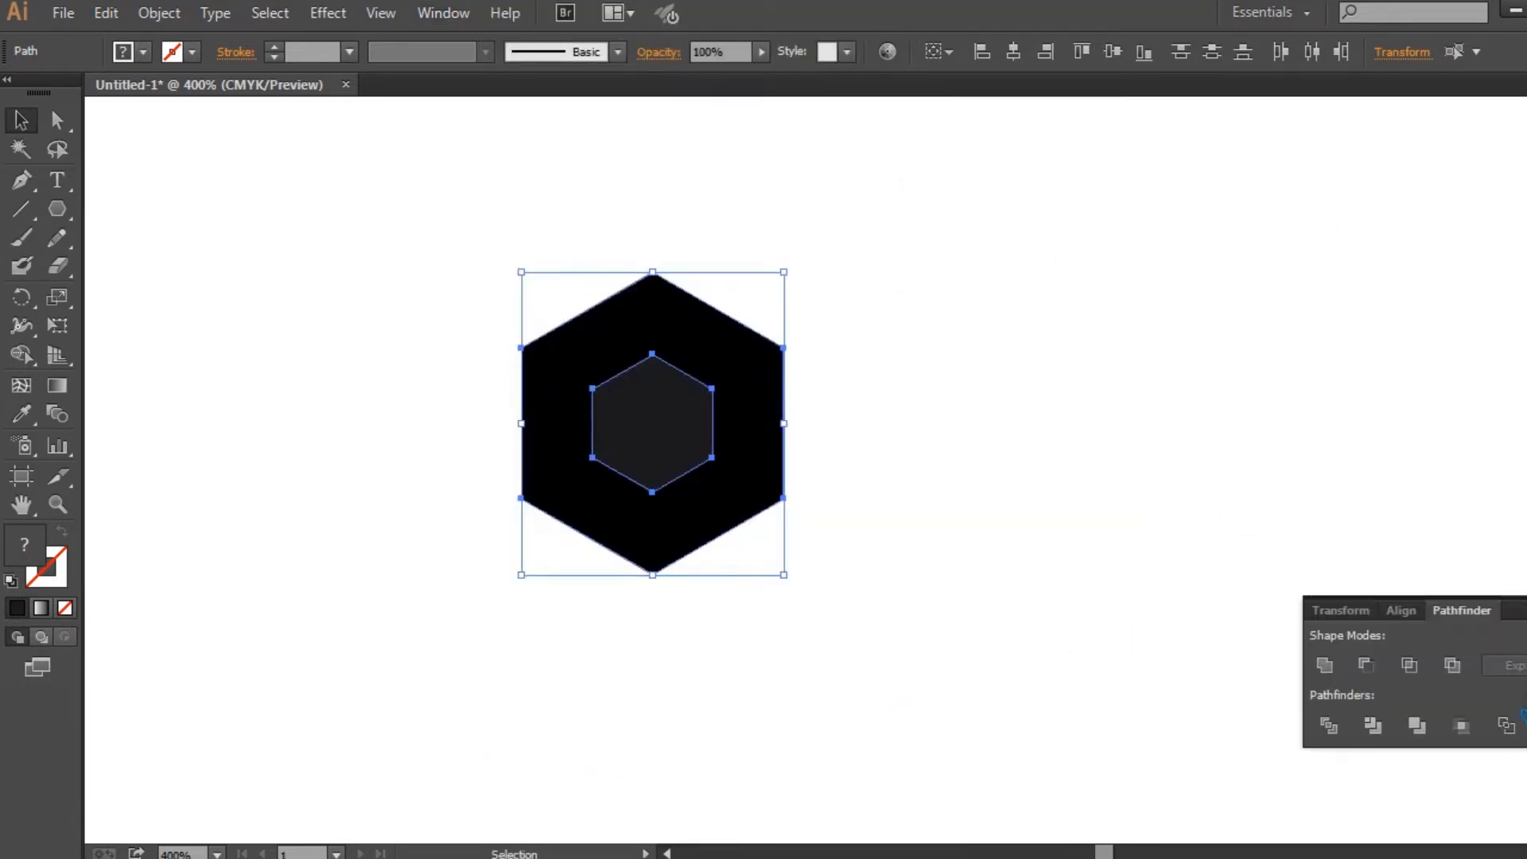
left_click(1367, 666)
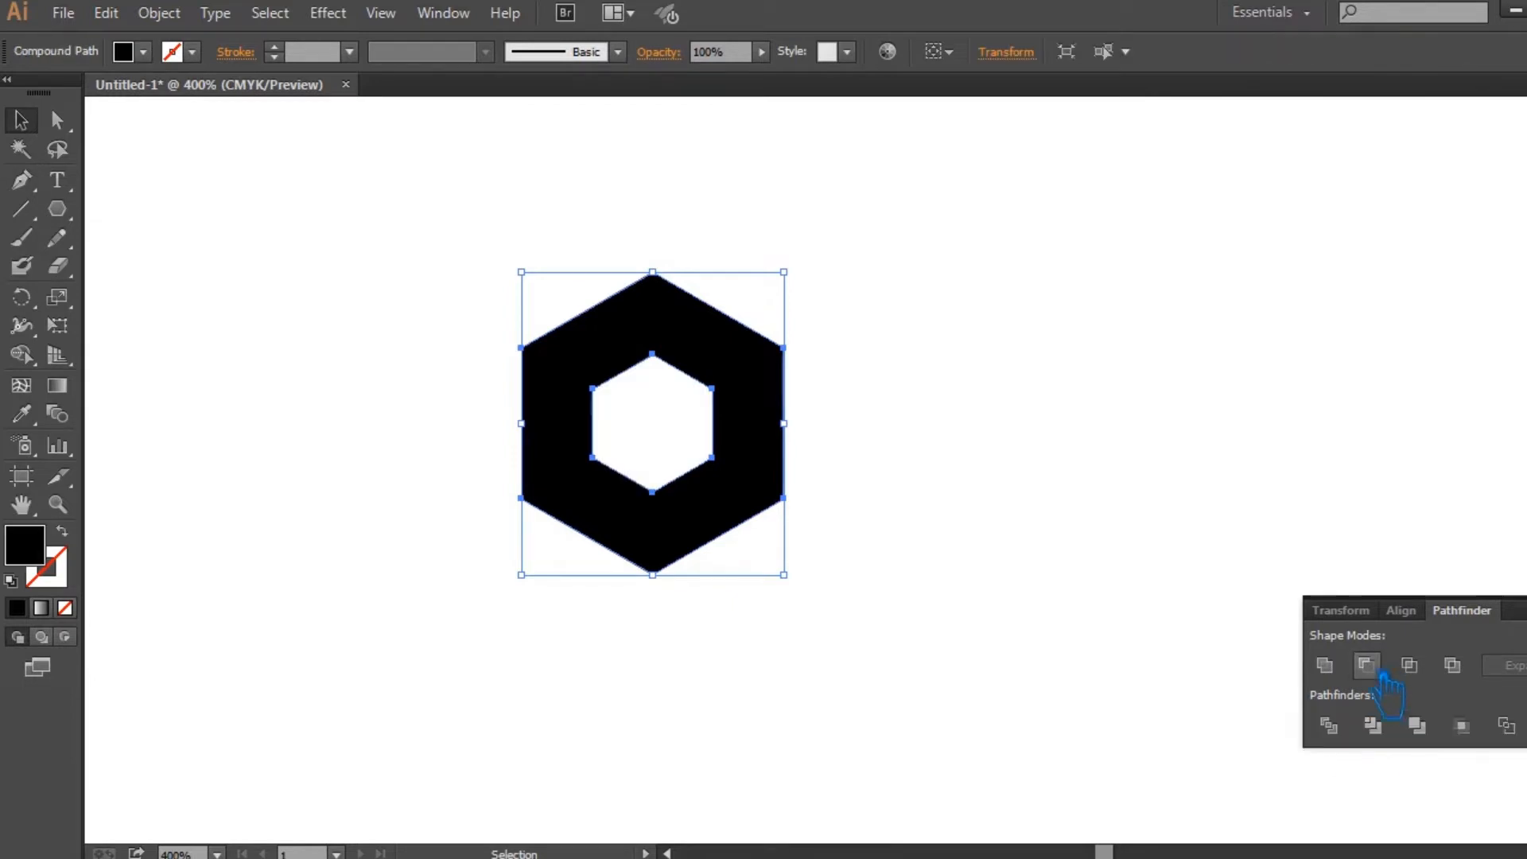
Divide the hexagonal ring along the three crossing lines with Pathfinder Divide.
left_click(1070, 529)
left_click_drag(837, 644, 334, 255)
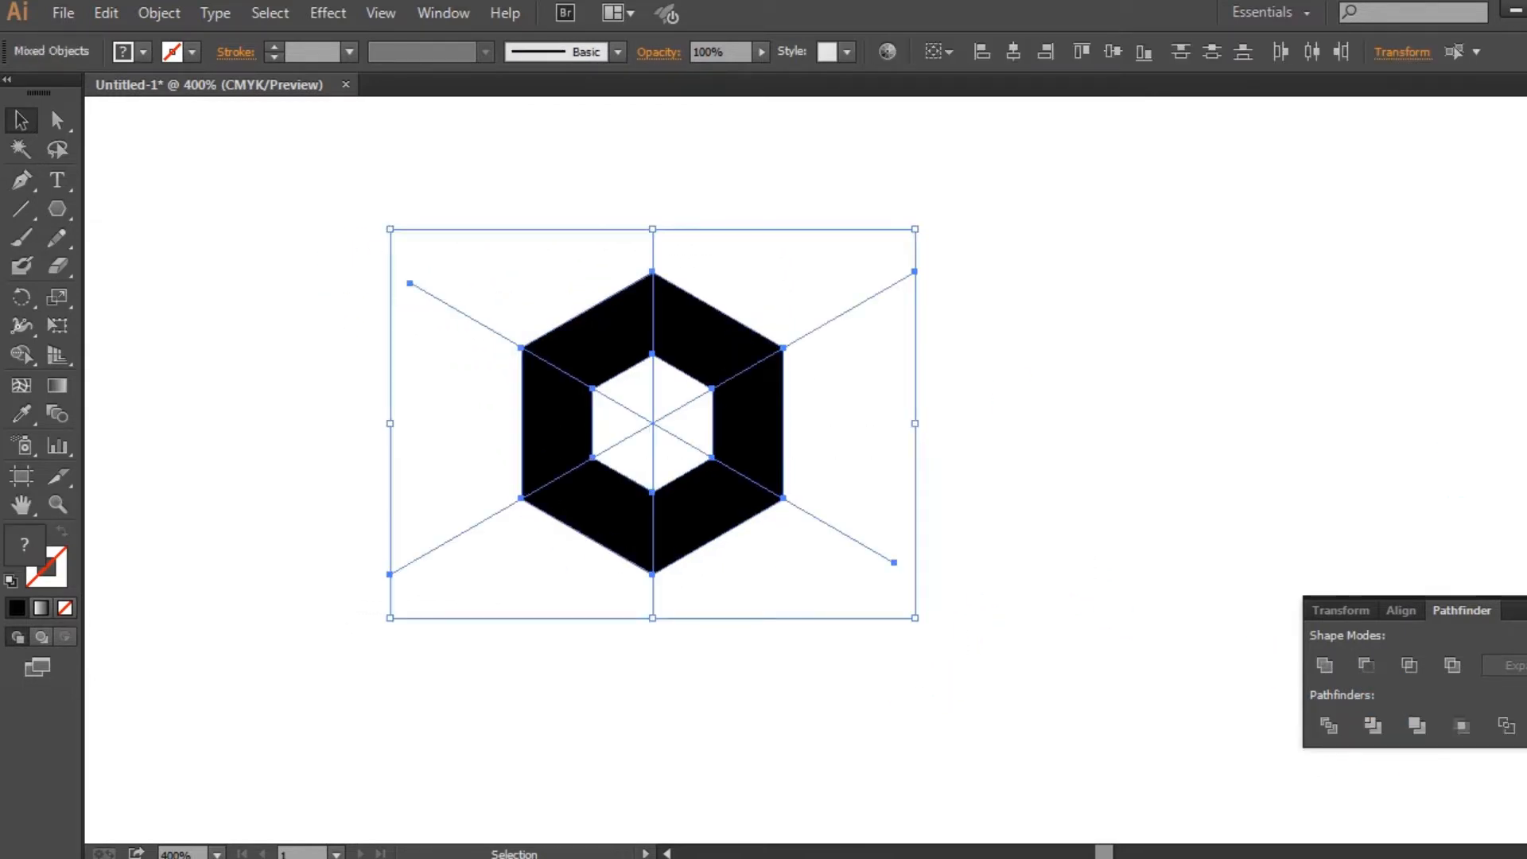
key("ctrl+shift+F9")
key("ctrl+shift+F9")
left_click(1362, 741)
left_click(1138, 509)
Ungroup the divided ring pieces so each can be selected separately.
left_click(752, 414)
right_click(735, 408)
left_click(802, 546)
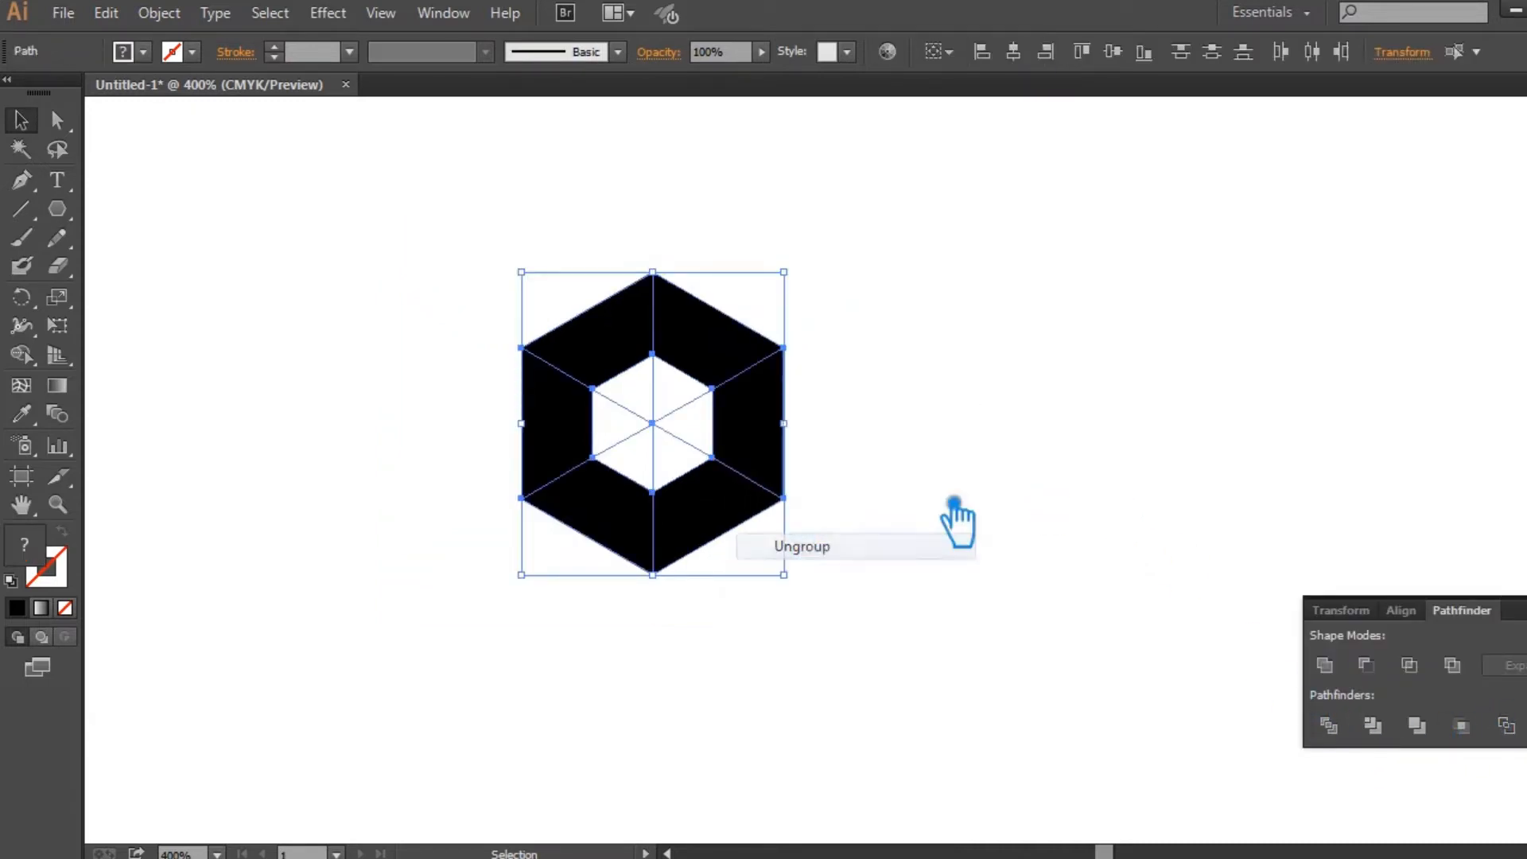
left_click(958, 518)
Delete the unfilled triangle pieces inside the ring's central hexagonal hole.
left_click(697, 427)
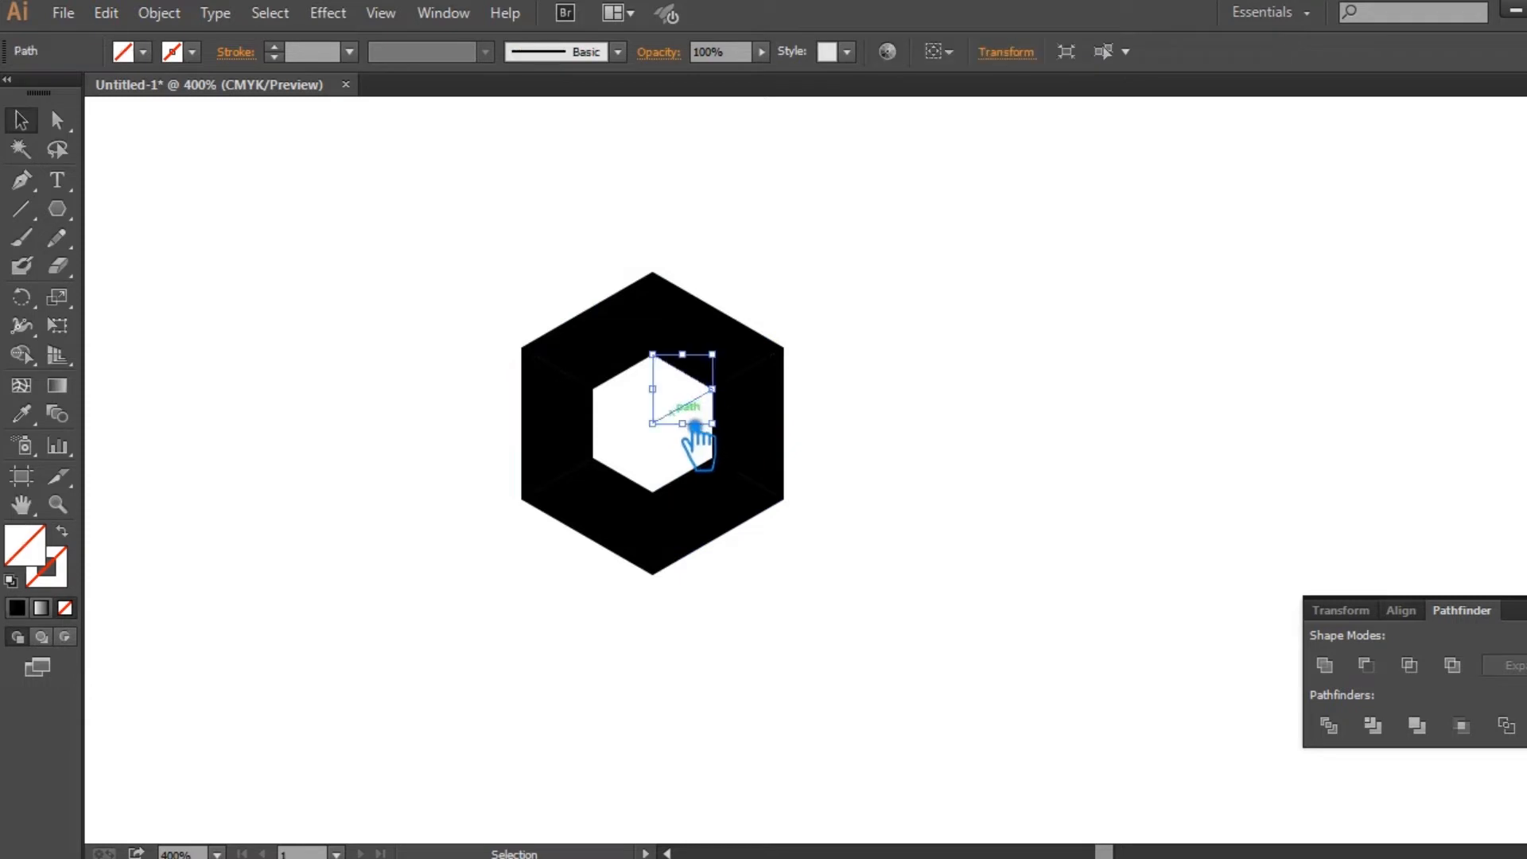
key("Delete")
left_click(695, 428)
key("Delete")
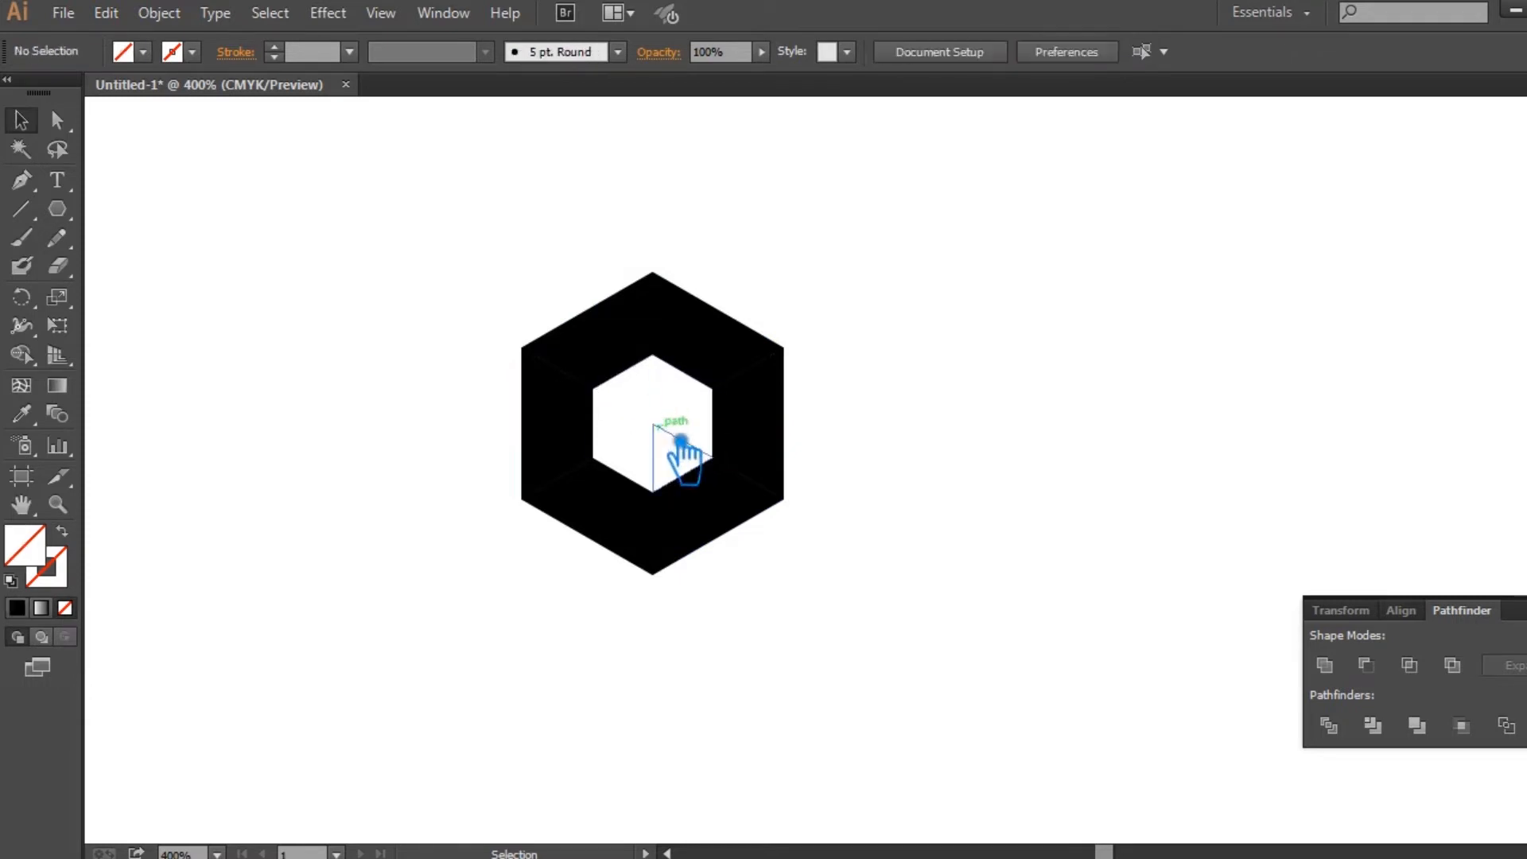
left_click(672, 442)
key("Delete")
left_click_drag(875, 613, 407, 266)
left_click(1012, 389)
Merge the ring pieces in adjacent pairs: right with lower-right, left with lower-left, and the two top pieces.
left_click_drag(814, 596, 726, 434)
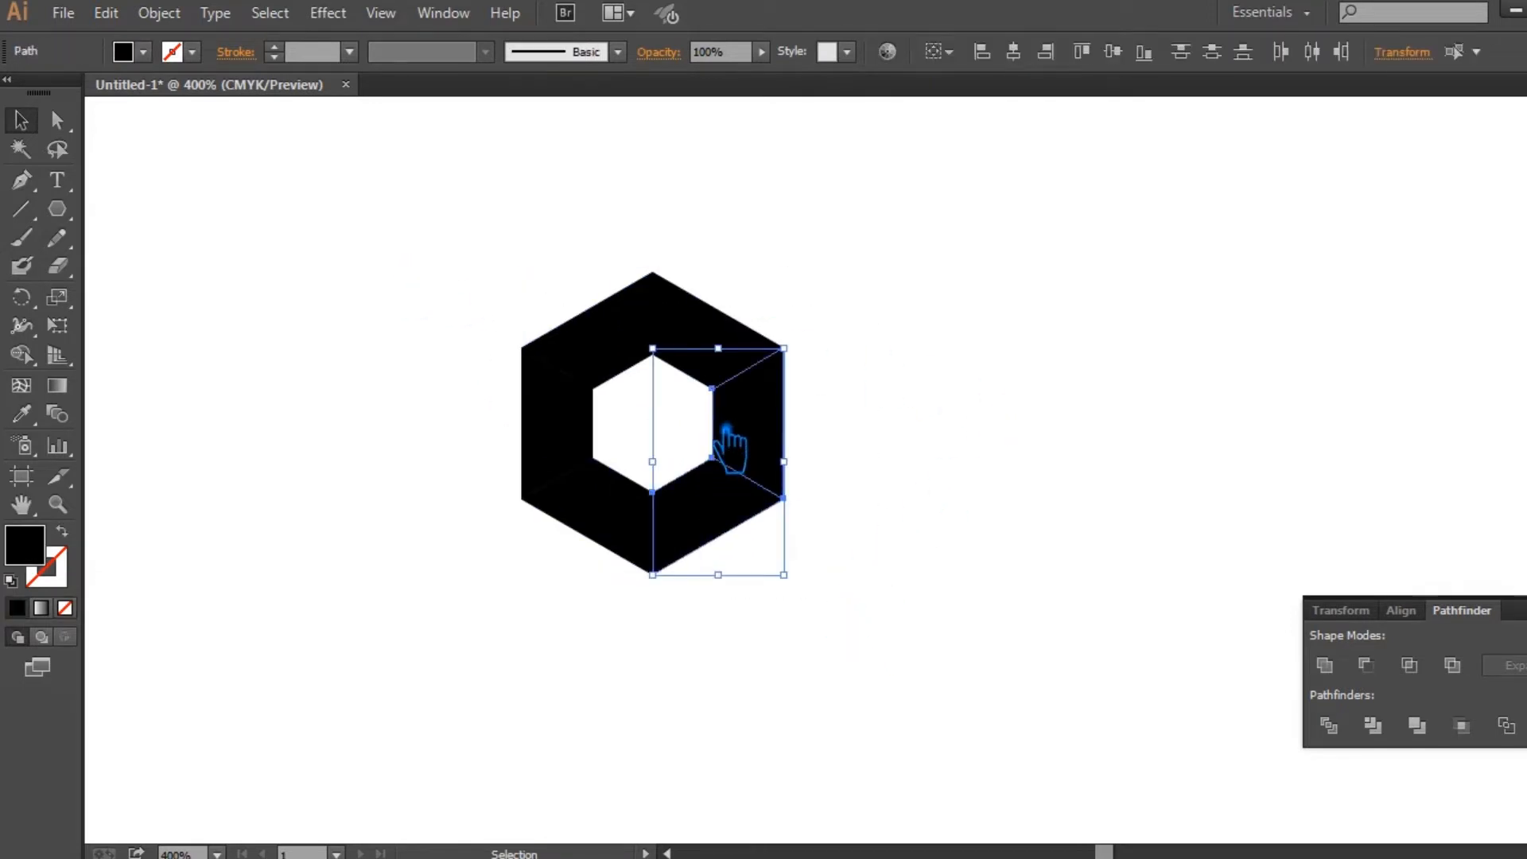
left_click(1336, 674)
left_click(986, 665)
left_click_drag(614, 631, 524, 441)
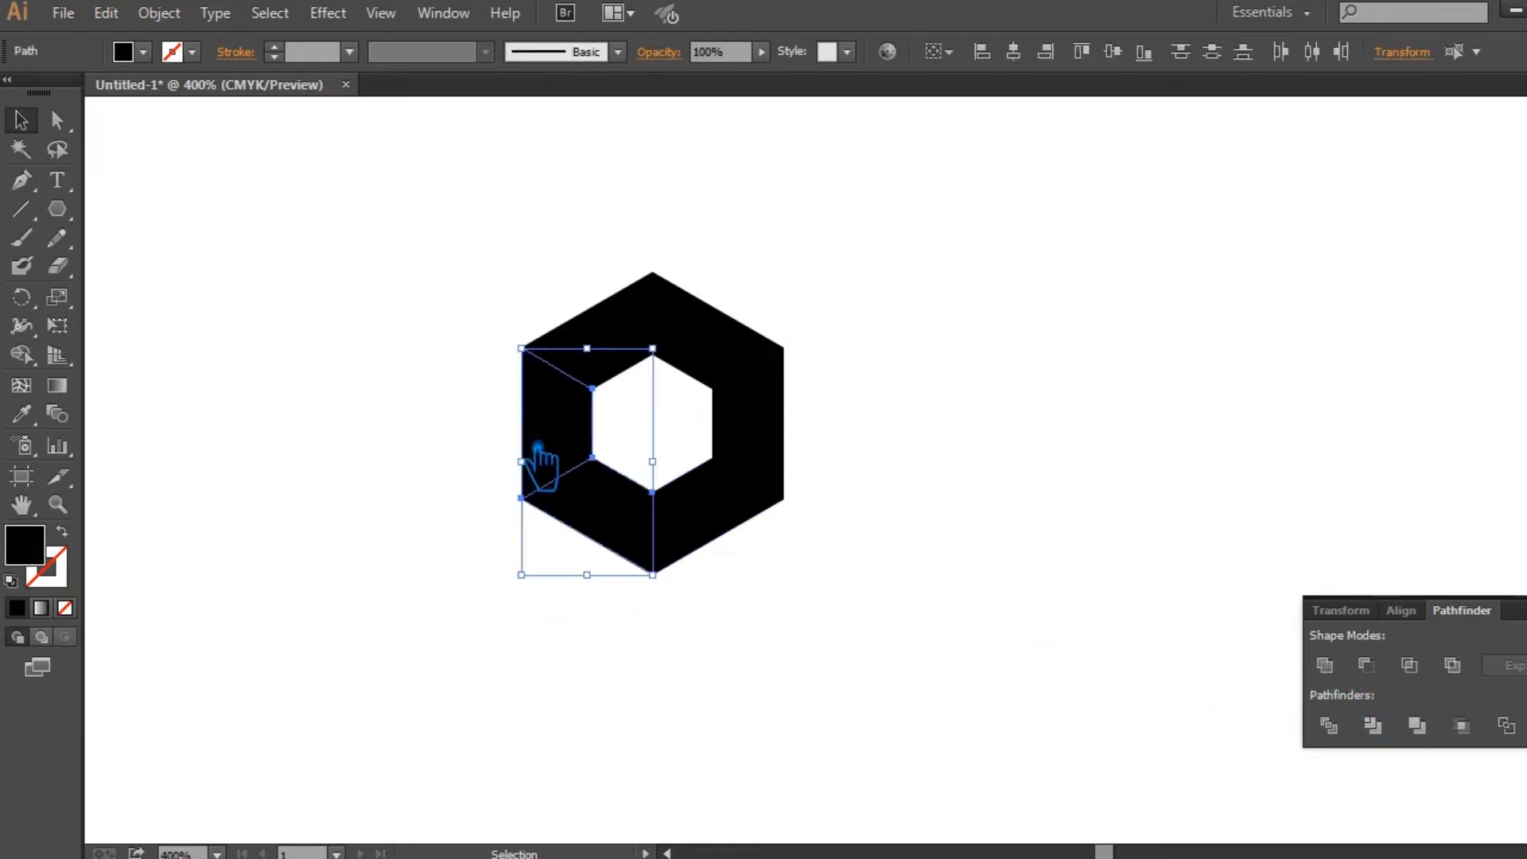
left_click(1362, 665)
left_click_drag(676, 280, 739, 326)
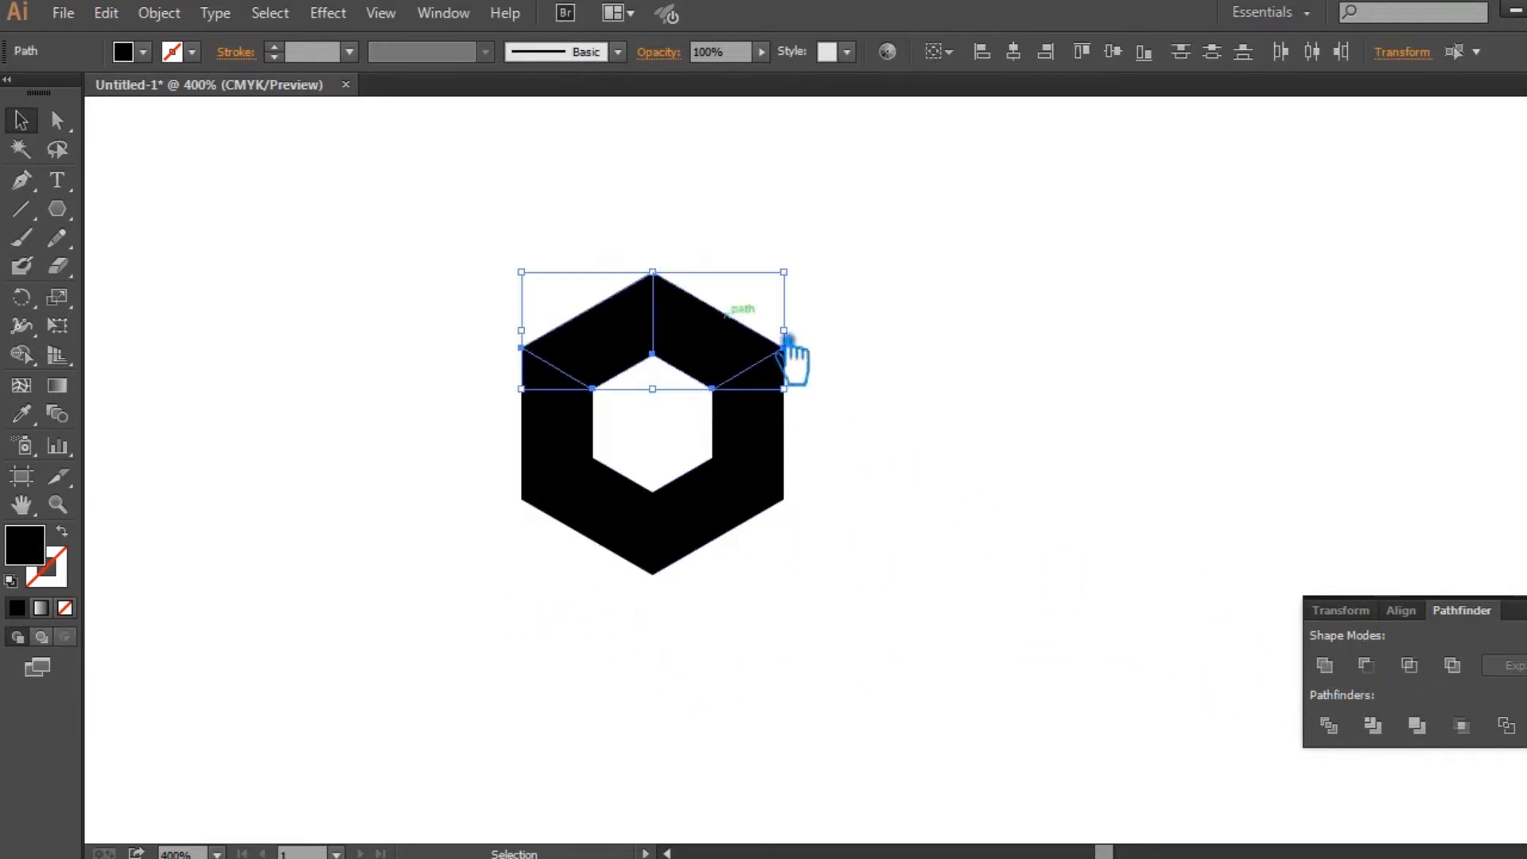
left_click(1368, 661)
left_click(1252, 497)
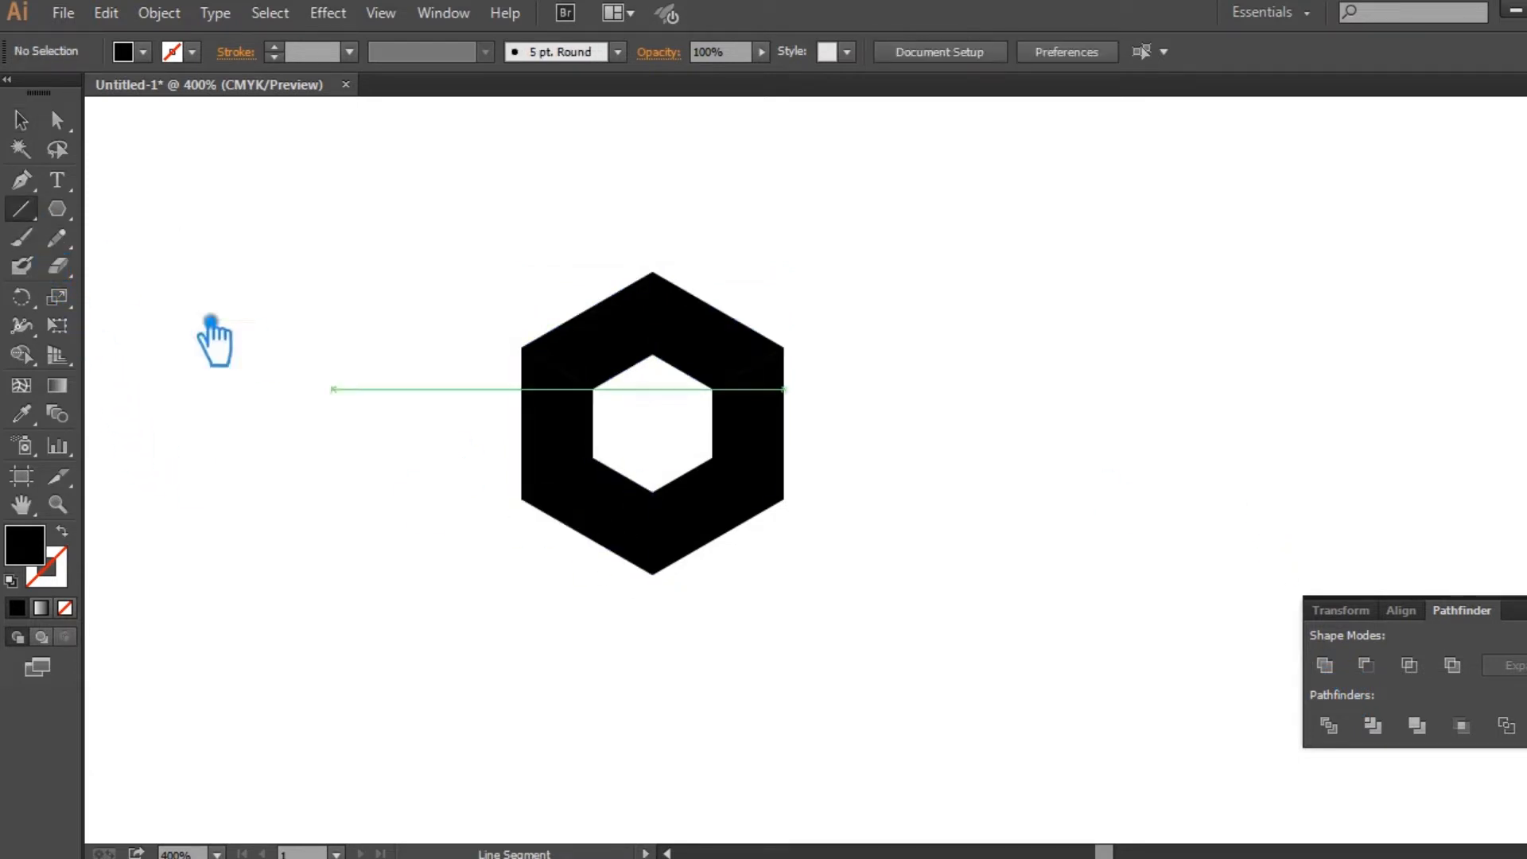
Draw a narrow rectangle about 3.8 by 31.5 px downward from the hole's lower-left corner.
left_click(76, 216)
left_click_drag(80, 223, 156, 215)
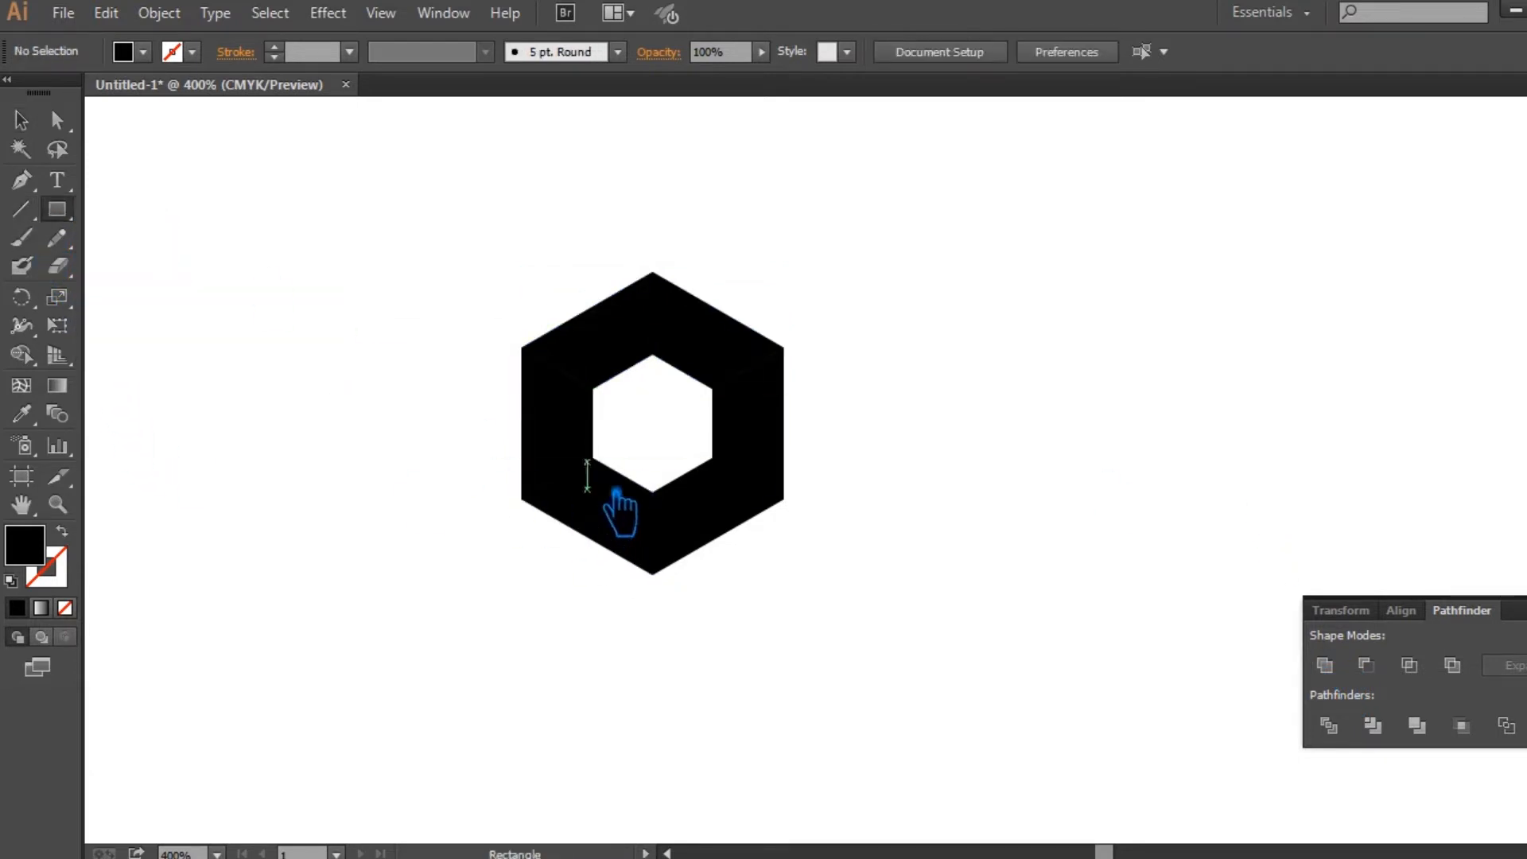
left_click_drag(617, 475, 635, 618)
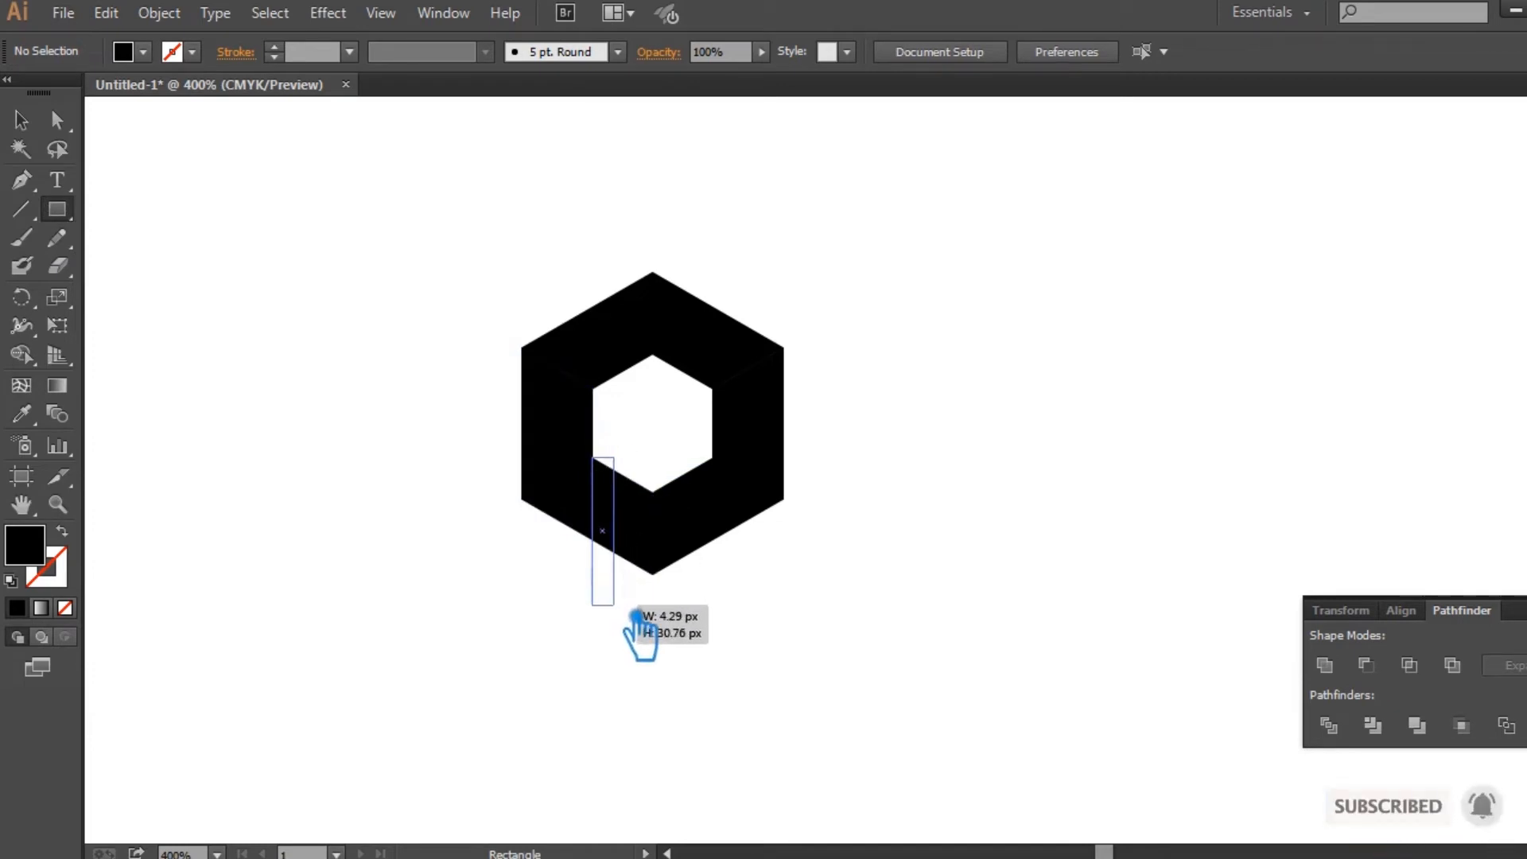
left_click_drag(636, 619, 631, 621)
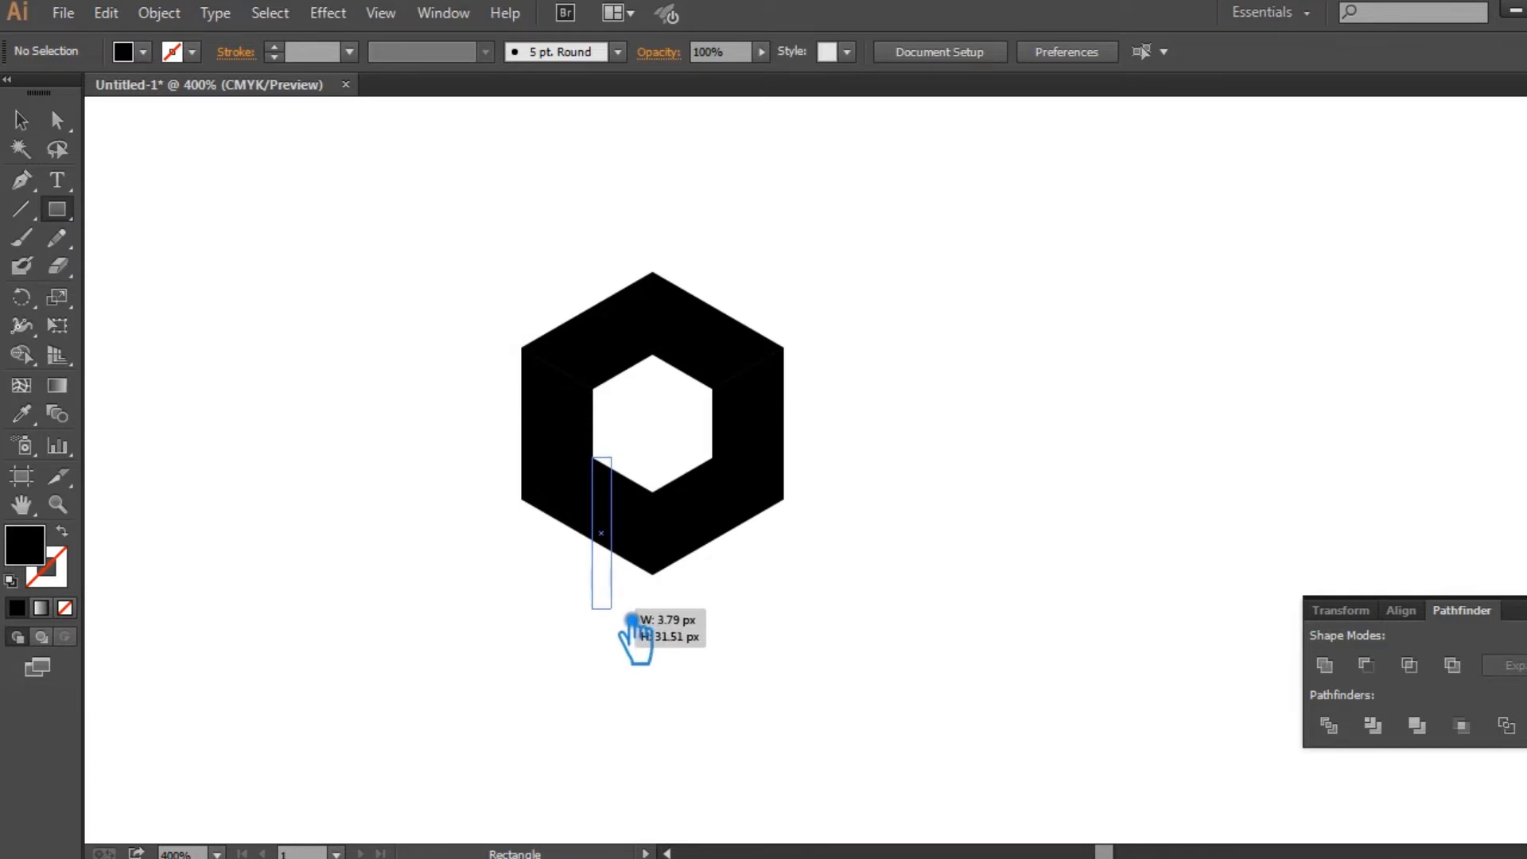
left_click_drag(632, 620, 632, 620)
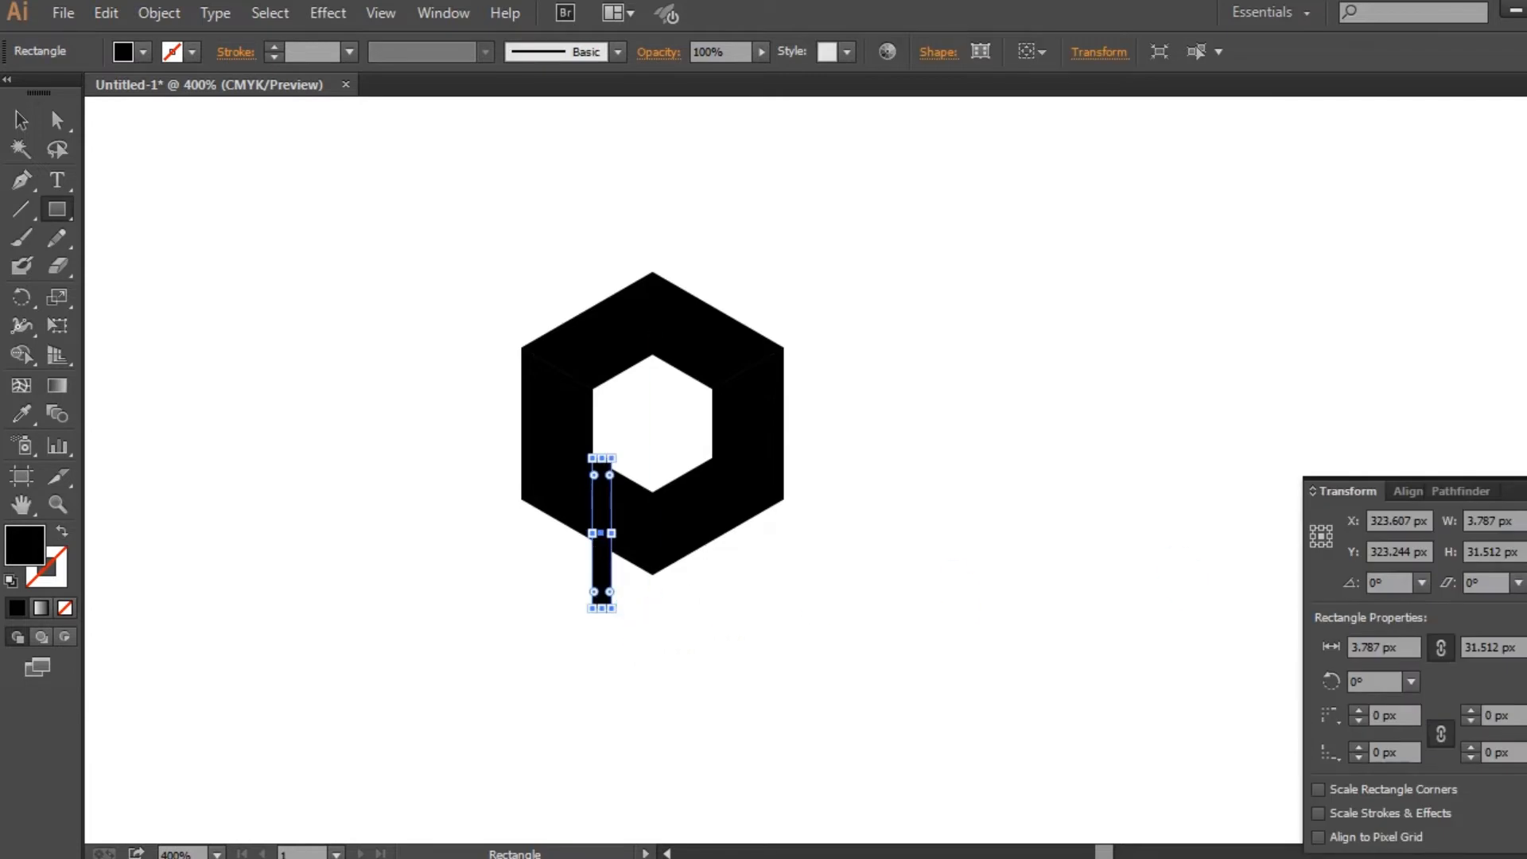
Fill the narrow rectangle with dark grey to distinguish it from the black ring.
left_click(57, 414)
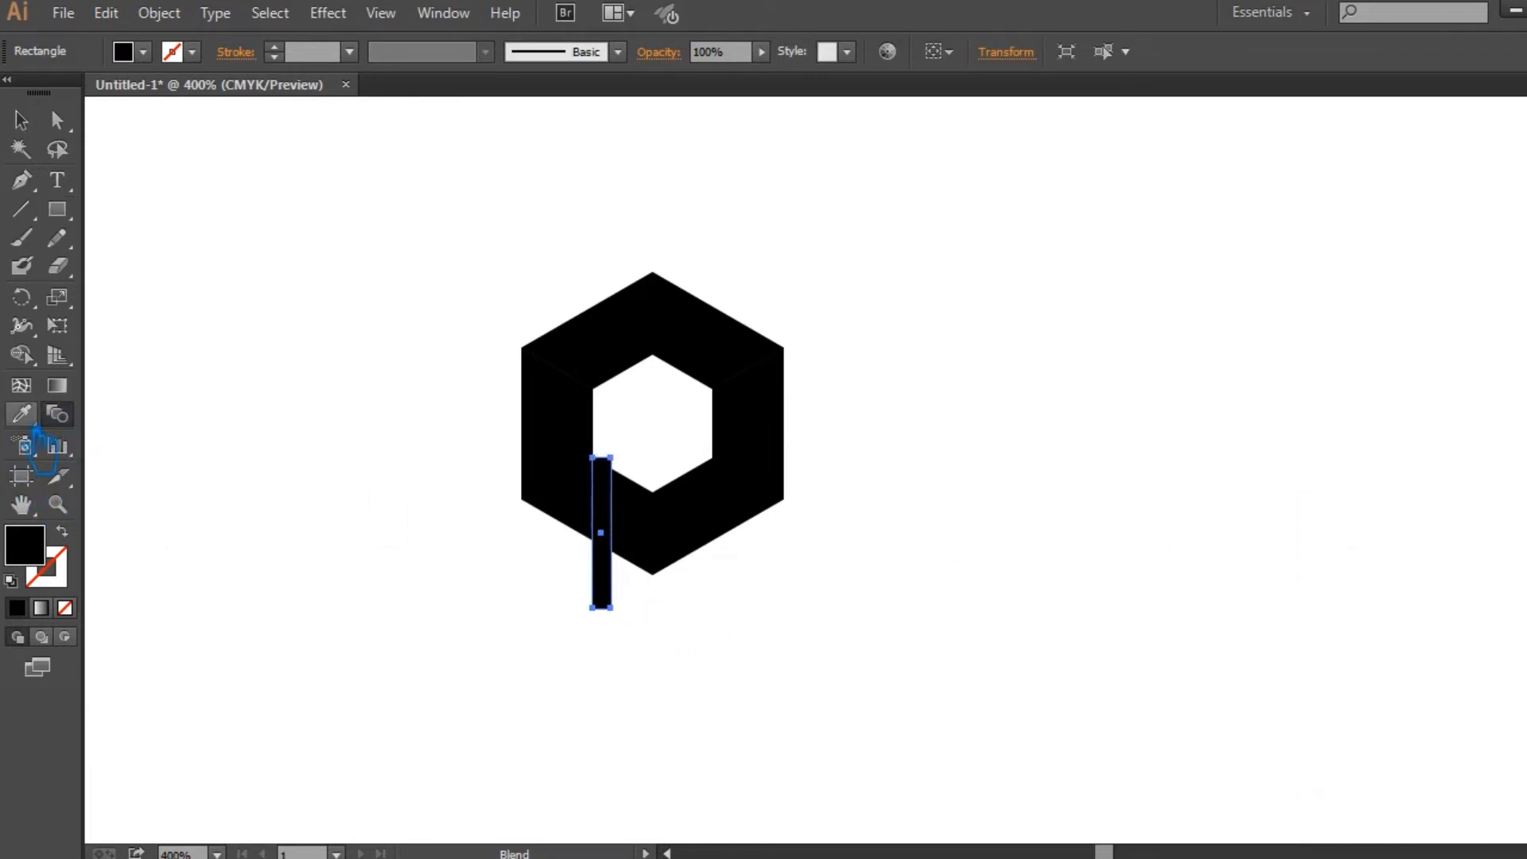
left_click(30, 125)
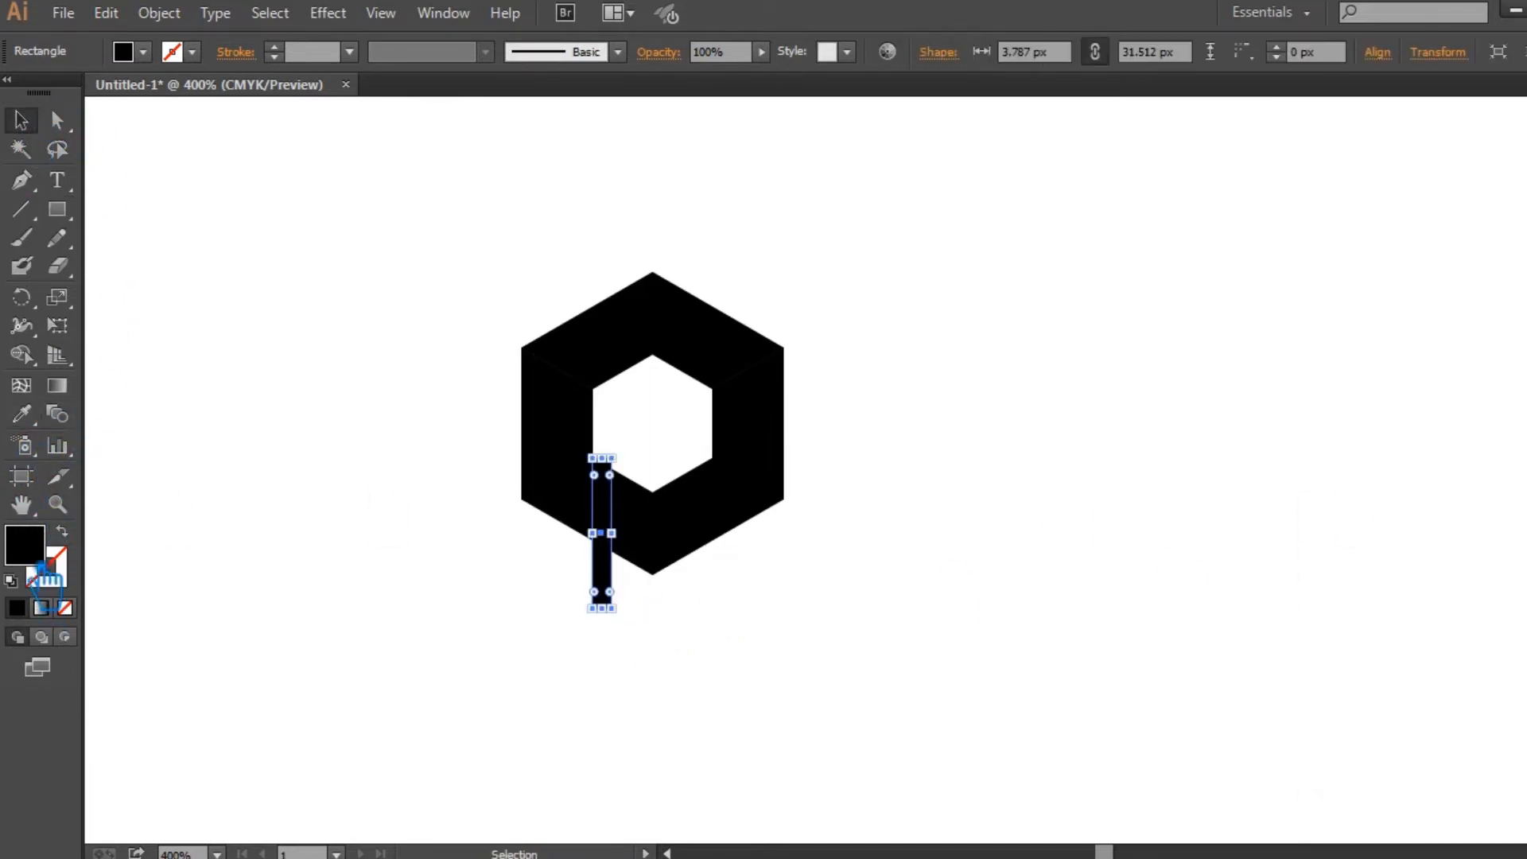
double_click(40, 561)
left_click(548, 567)
left_click(1062, 288)
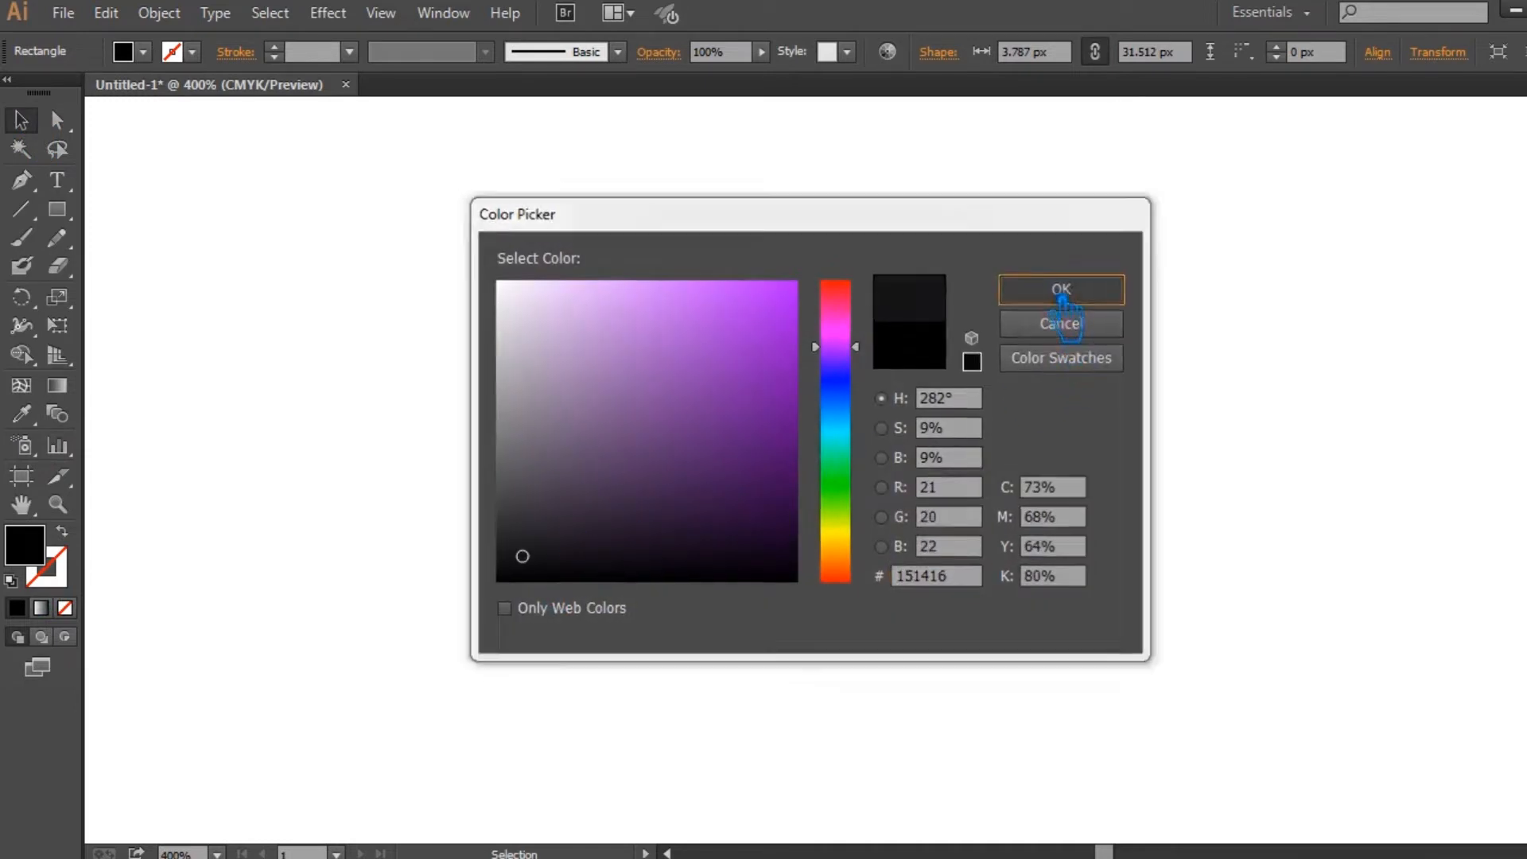
left_click(842, 583)
Widen the narrow rectangle slightly by extending its right edge across the lower-left ring piece.
scroll(767, 593, "left", 1)
scroll(807, 605, "up", 1)
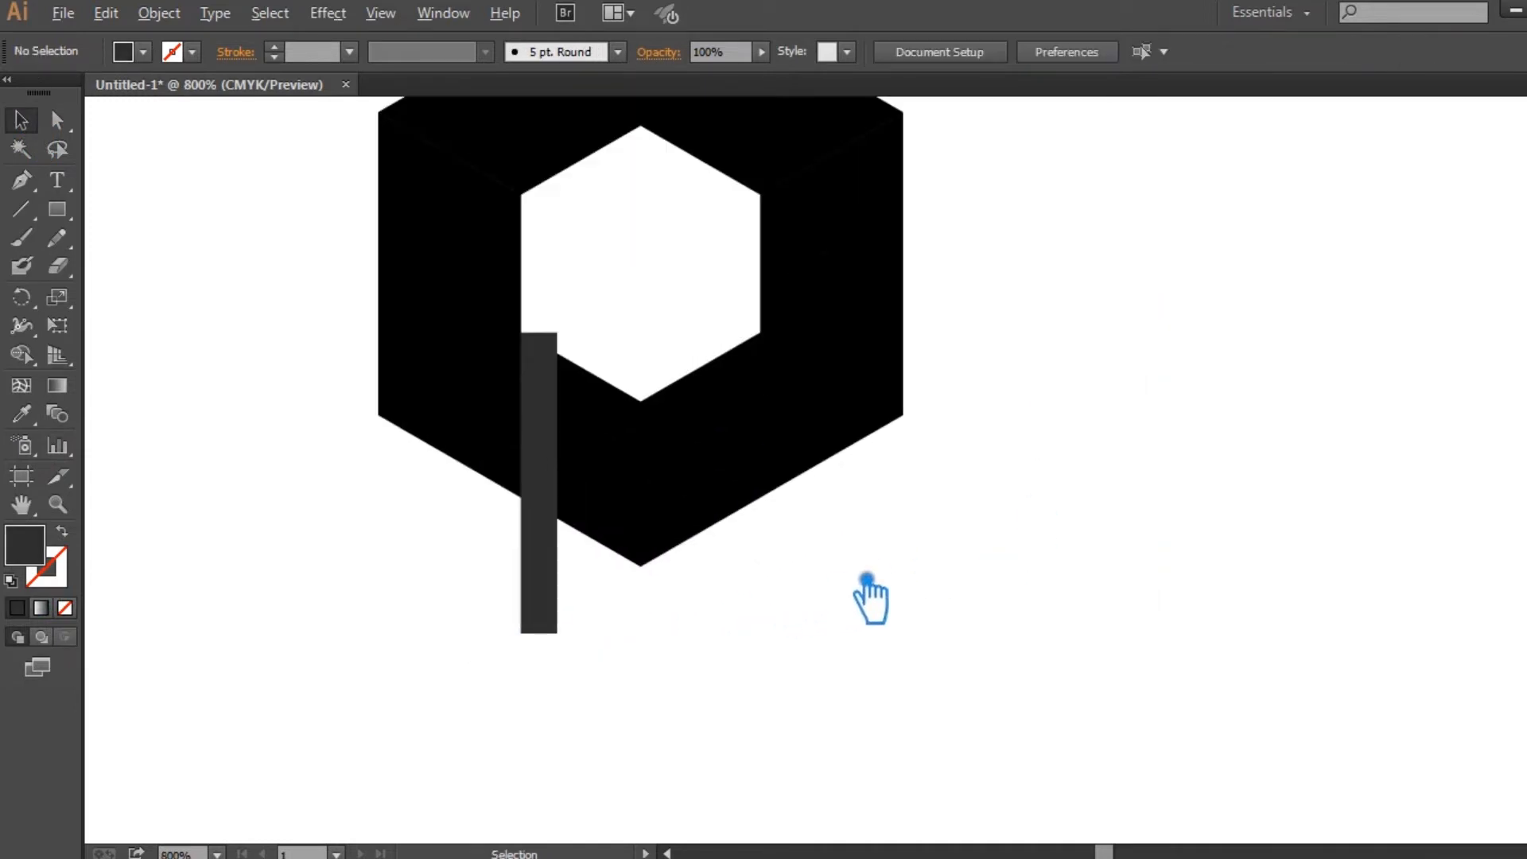
scroll(954, 652, "up", 2)
left_click(616, 549)
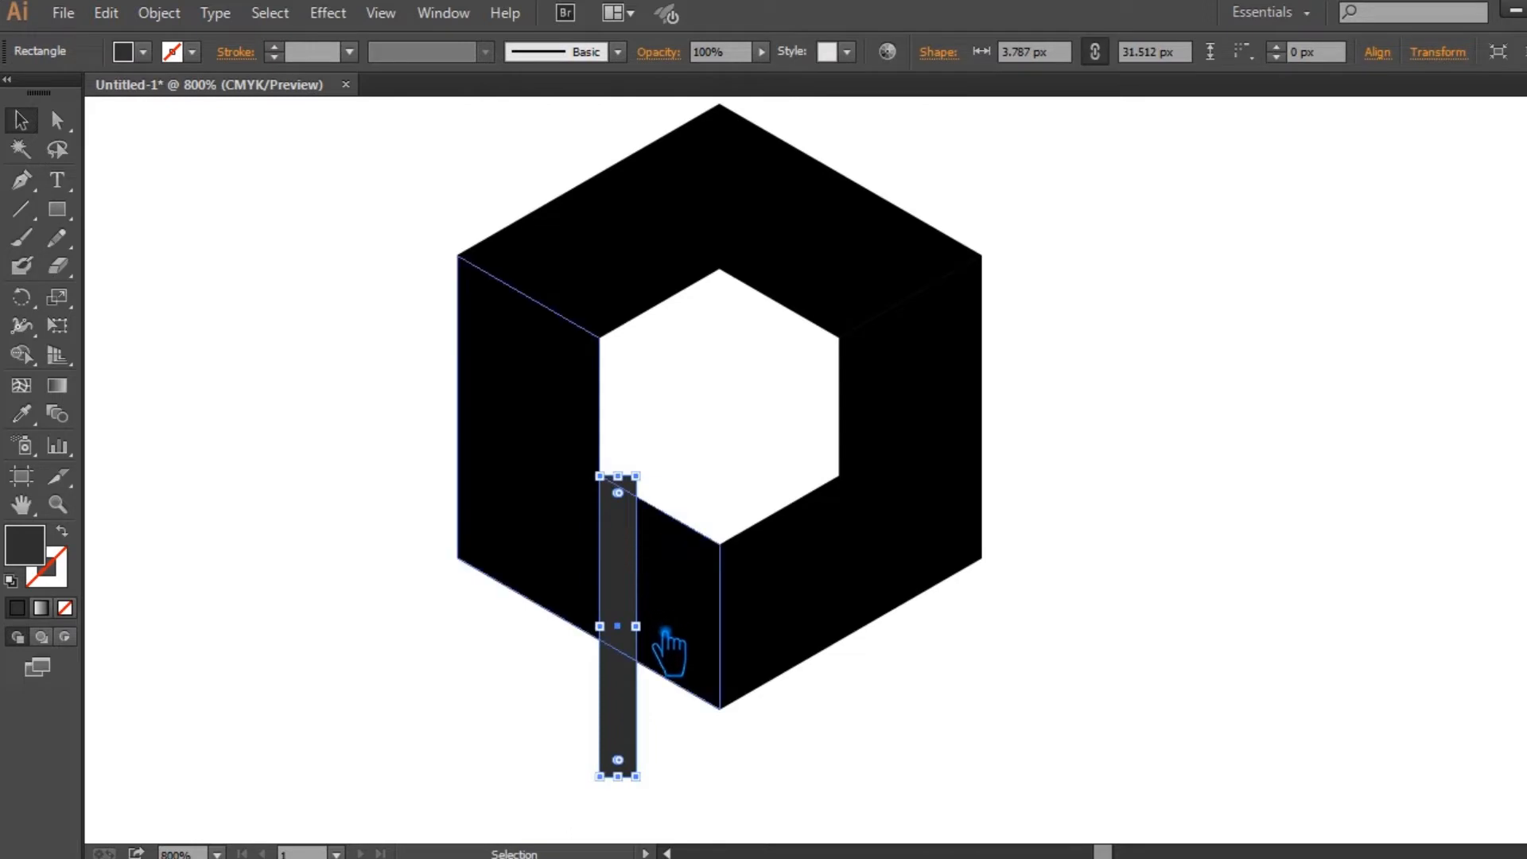
left_click_drag(636, 626, 641, 627)
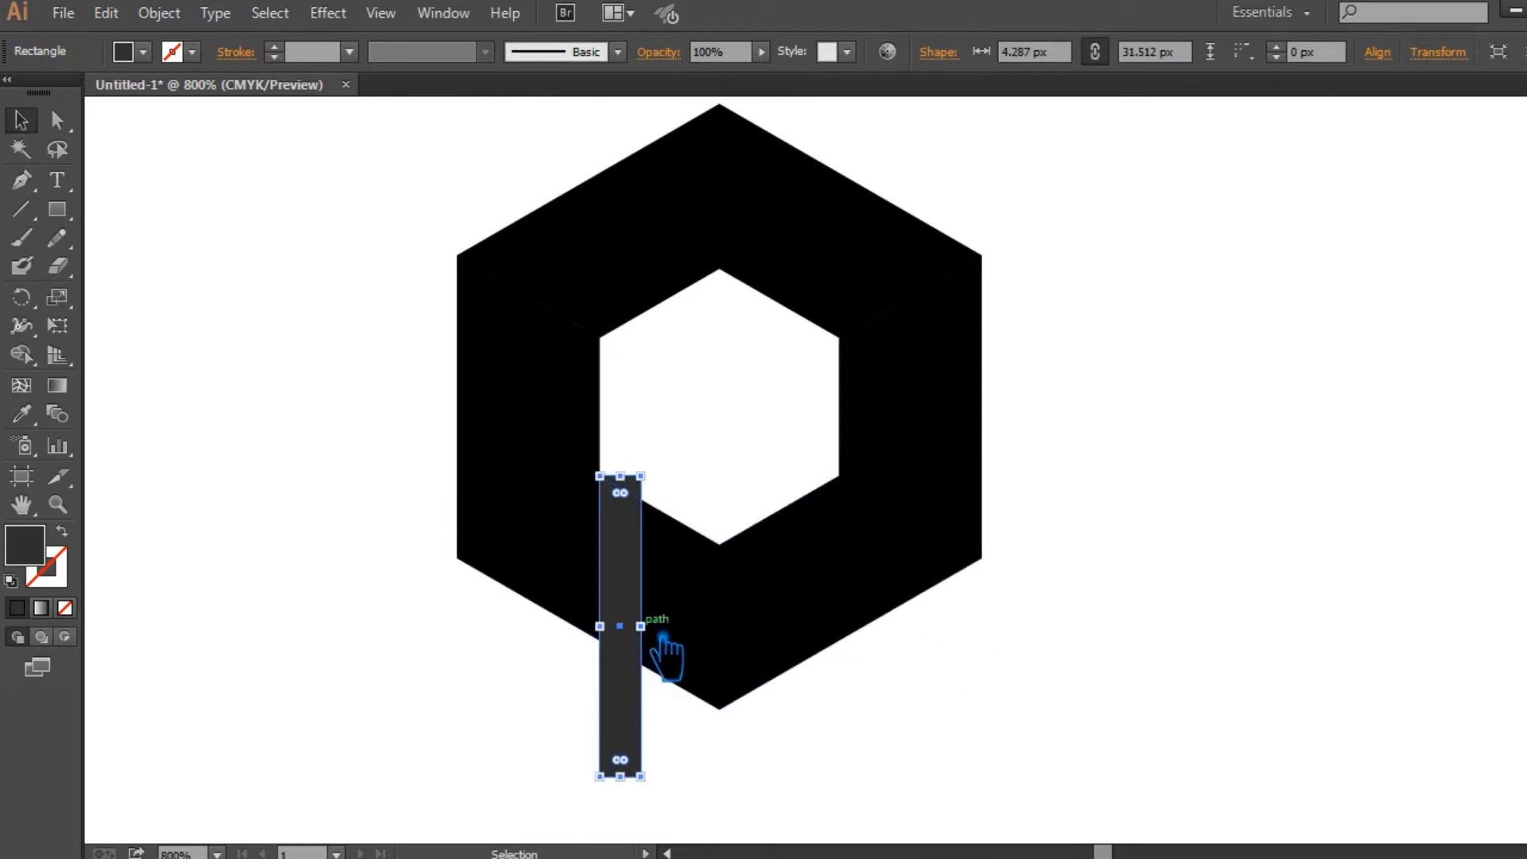
left_click_drag(641, 626, 672, 641)
left_click(1142, 665)
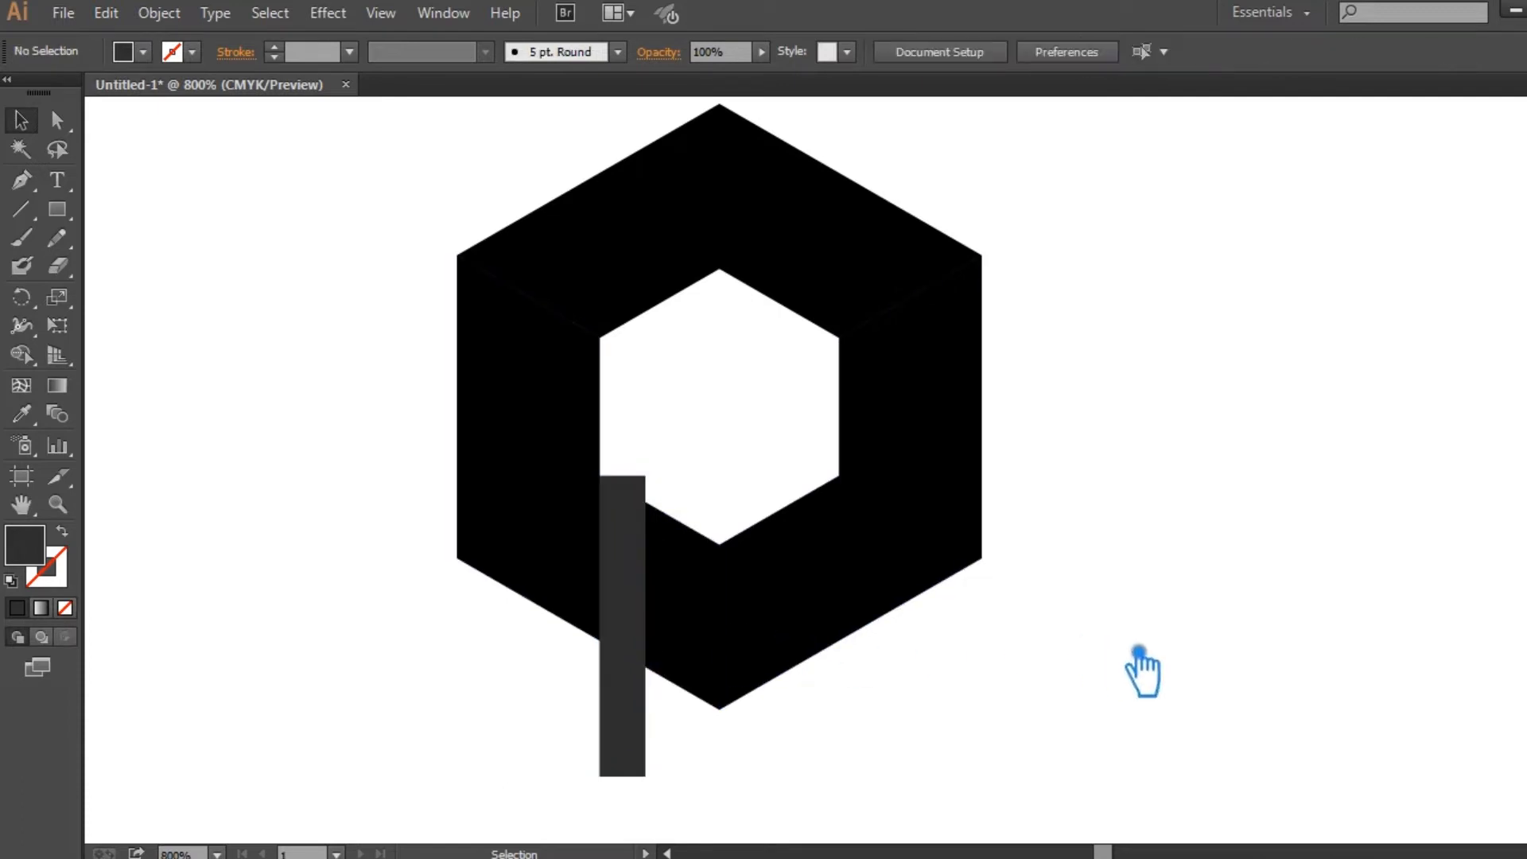
Place a duplicate of the narrow grey rectangle across the ring's upper-left part, tilted along the upper-left seam.
left_click(643, 629)
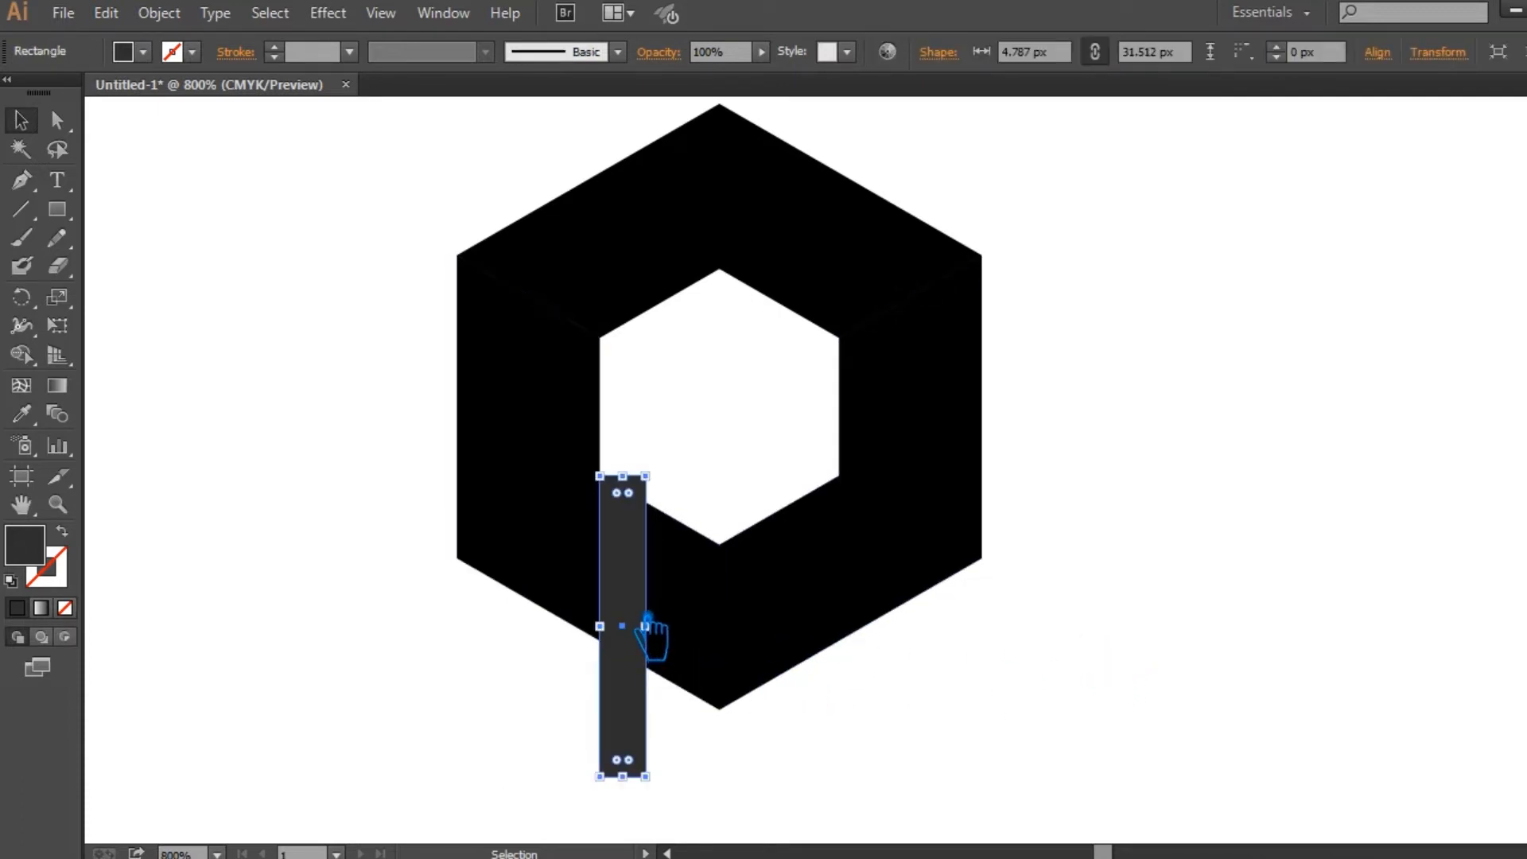
left_click_drag(646, 627, 572, 248)
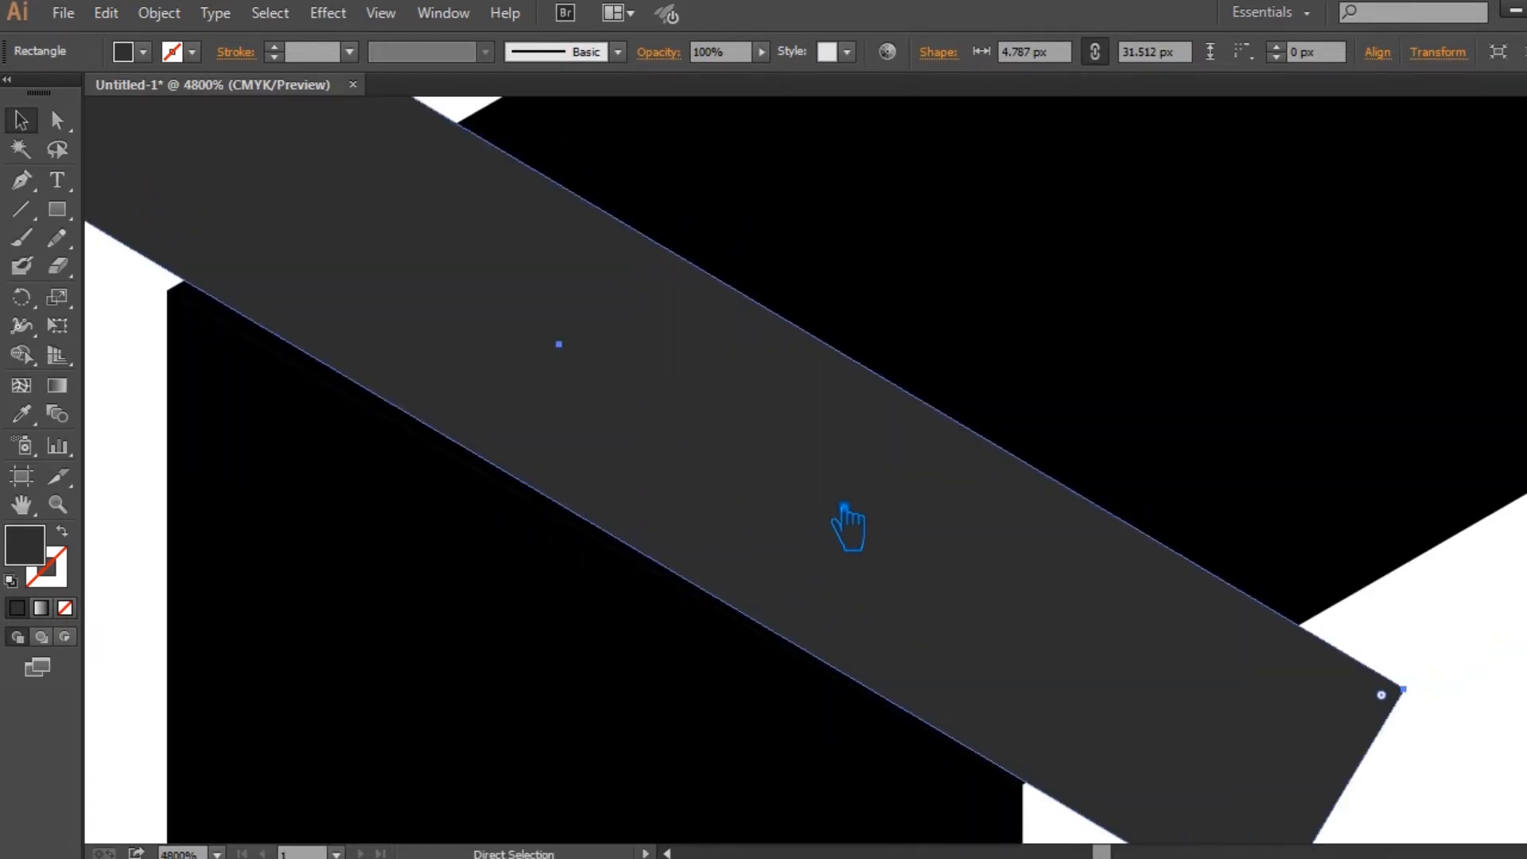
key("ctrl+minus")
key("ctrl+minus")
key("ctrl+minus")
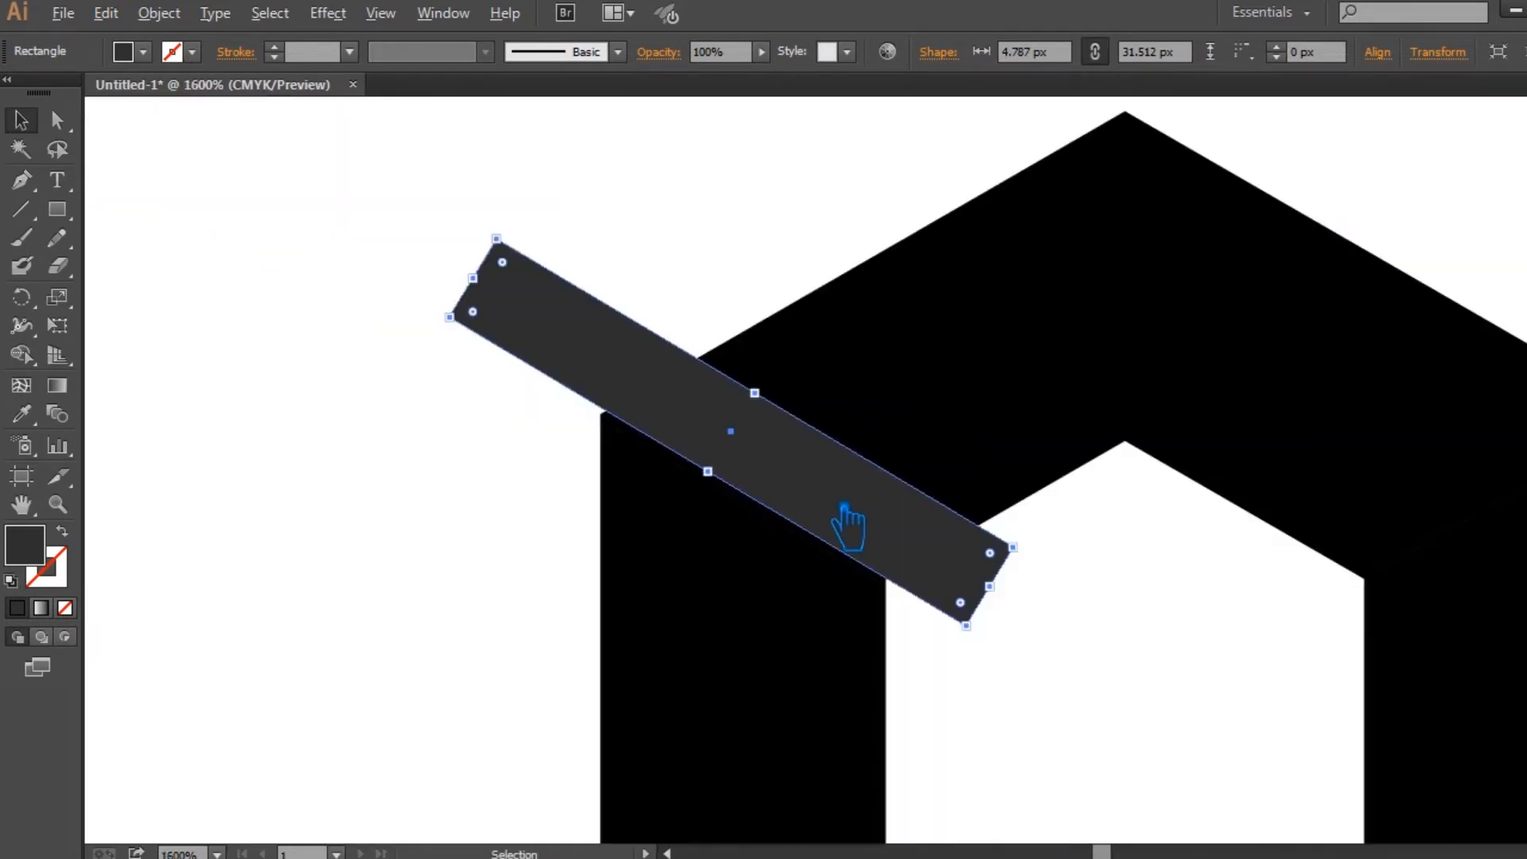
left_click_drag(957, 533, 973, 485)
left_click(434, 466)
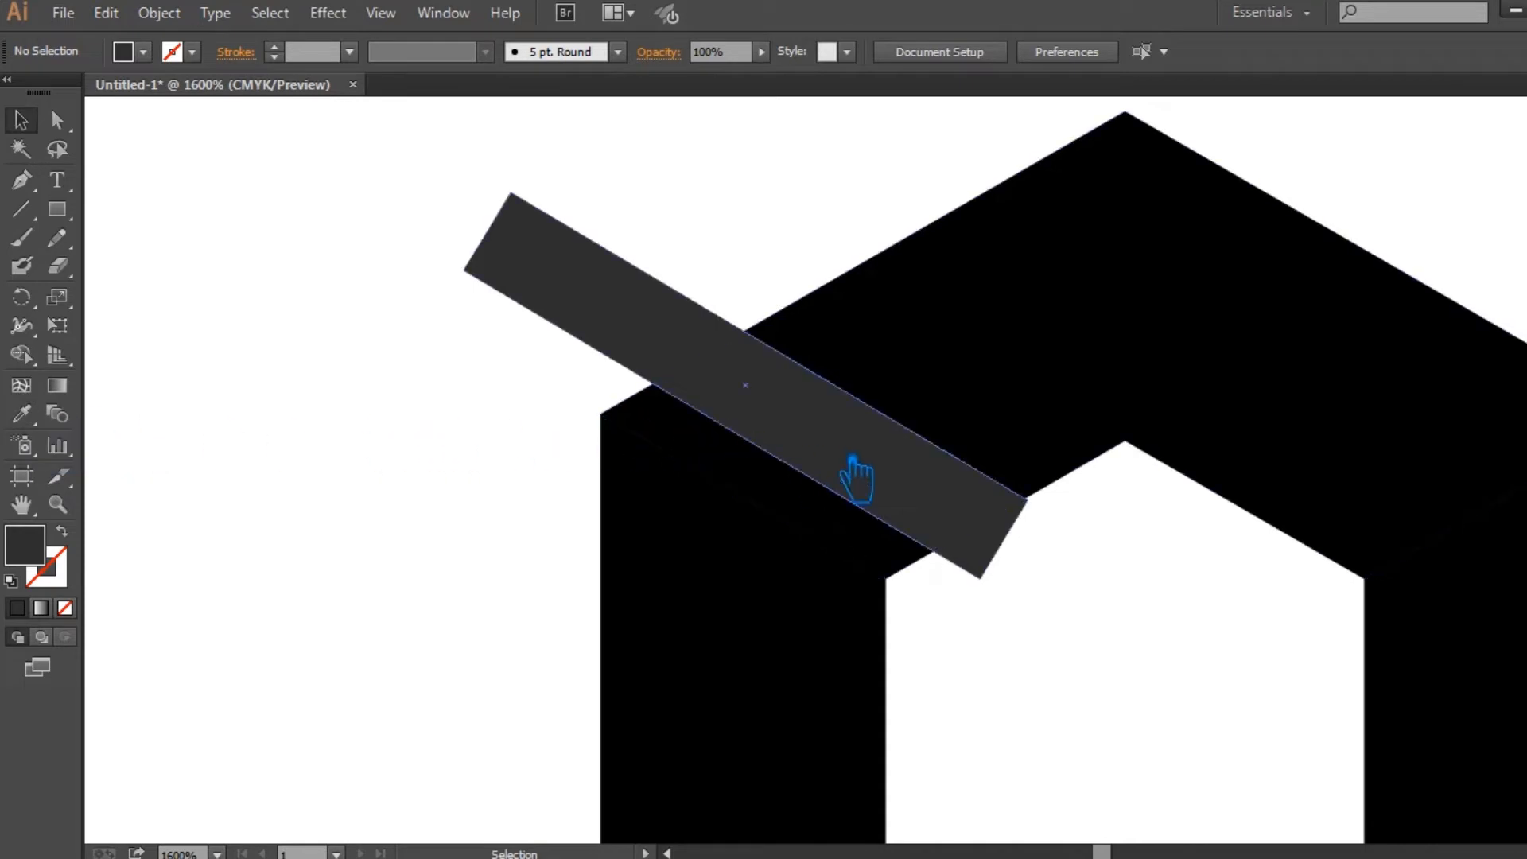
Move the tilted bar so its lower corner snaps to the upper-left corner of the hexagonal hole.
left_click_drag(1008, 578, 914, 576)
scroll(913, 576, "left", 2)
scroll(1034, 576, "up", 4)
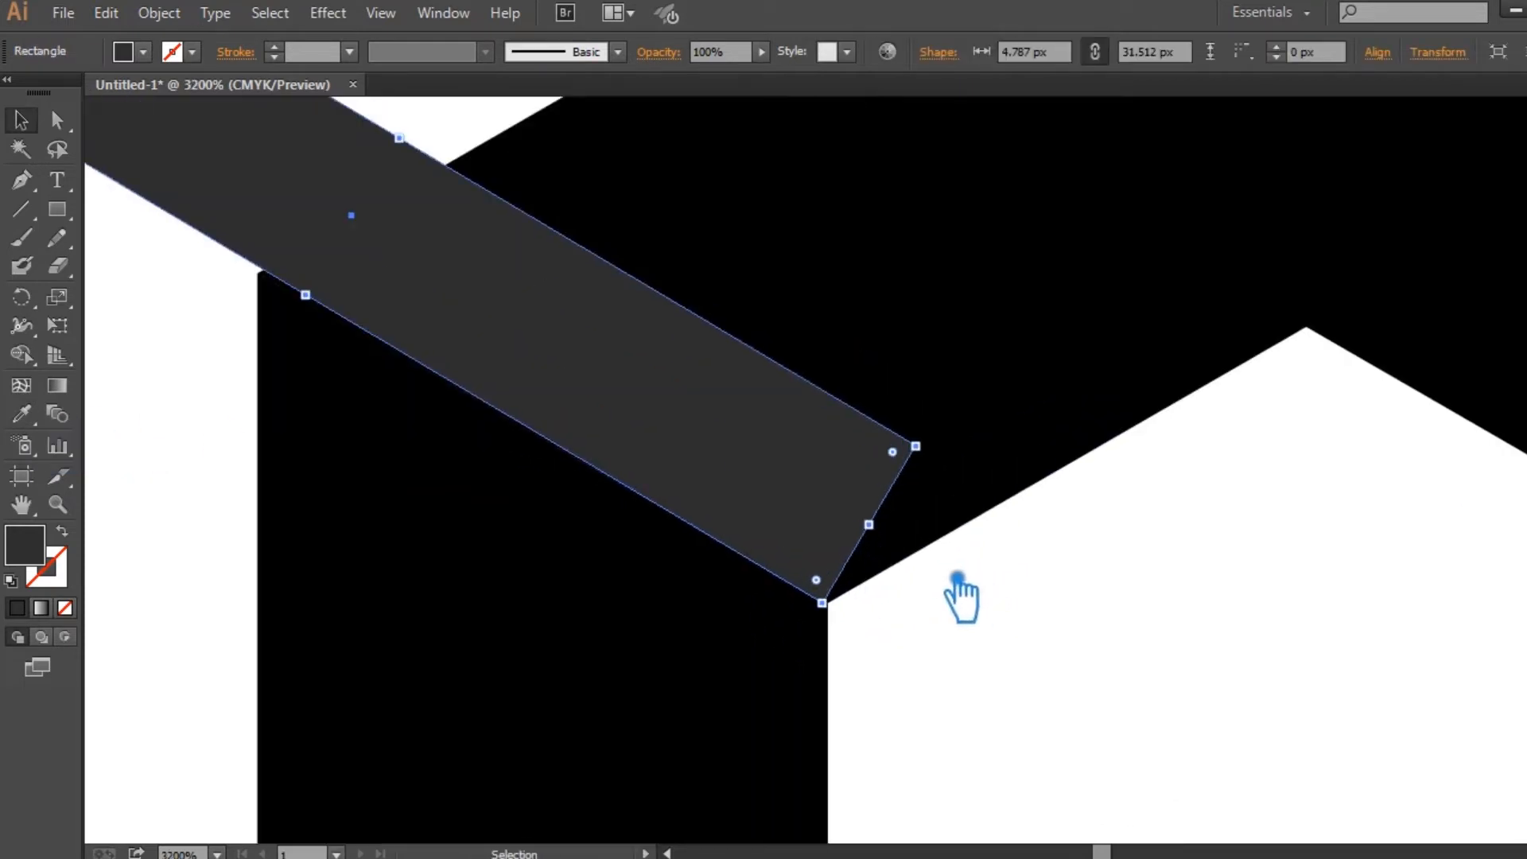
mouse_move(666, 612)
left_mouse_down()
mouse_move(682, 573)
mouse_move(663, 600)
left_mouse_up()
left_click(818, 641)
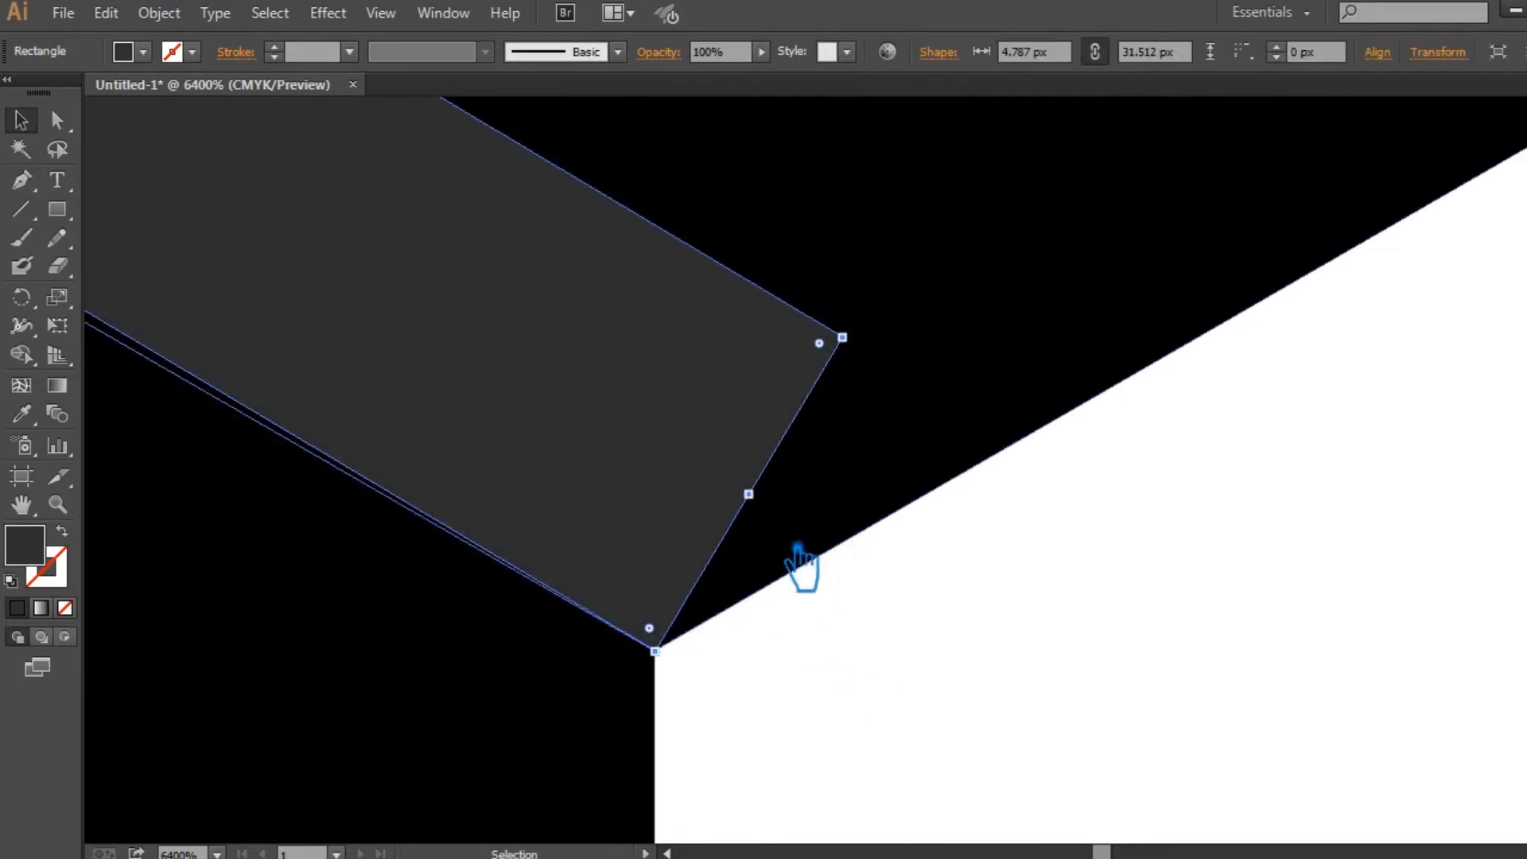
key("ctrl+minus")
left_click_drag(617, 497, 1141, 648)
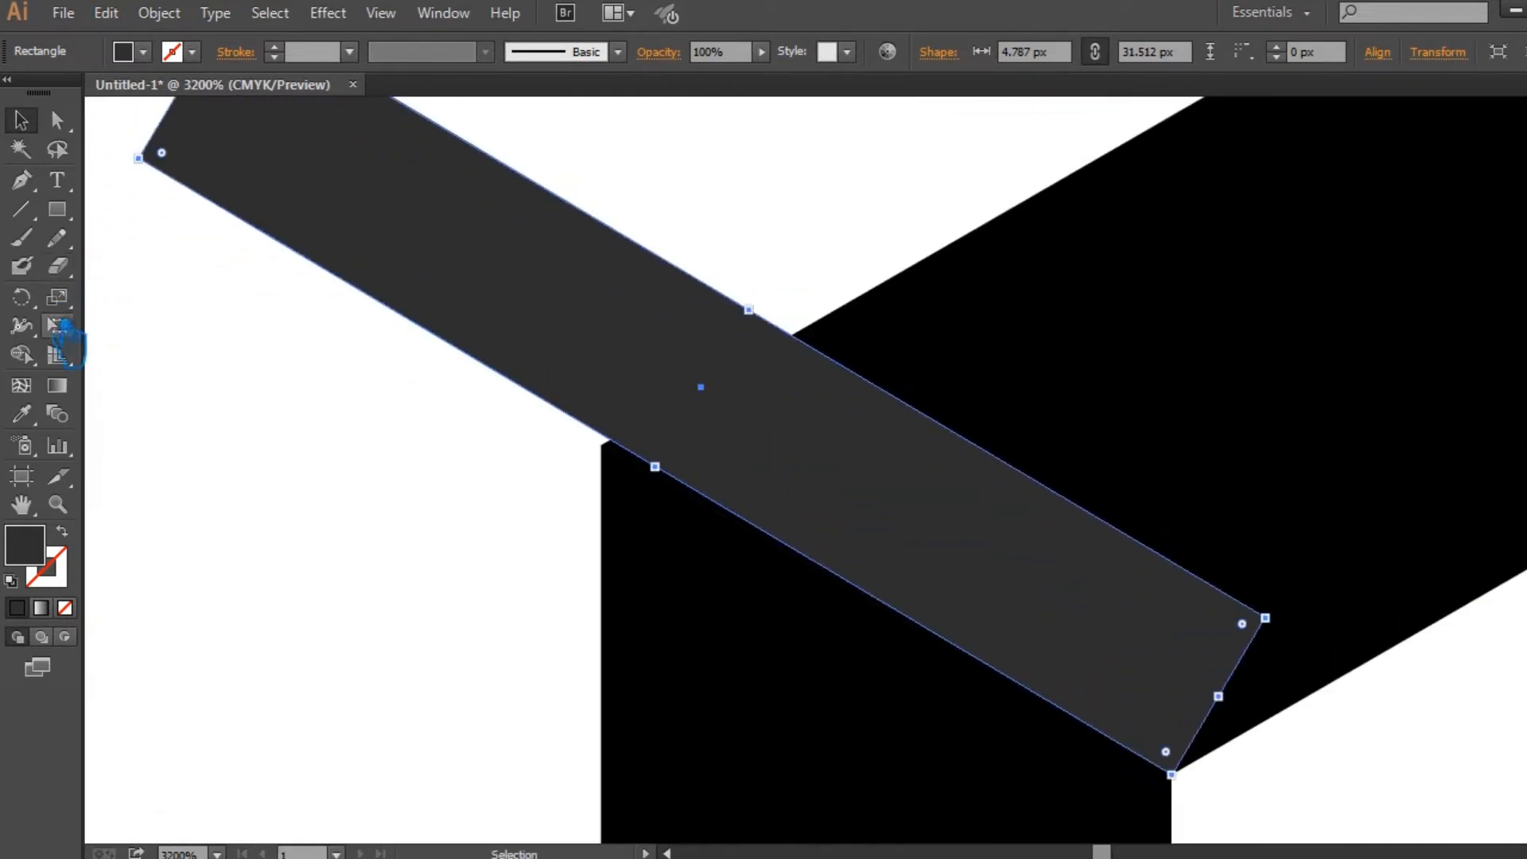
Rotate the tilted bar slightly about the hole's upper-left corner until its lower edge meets the ring's outer upper-left corner.
left_click(21, 297)
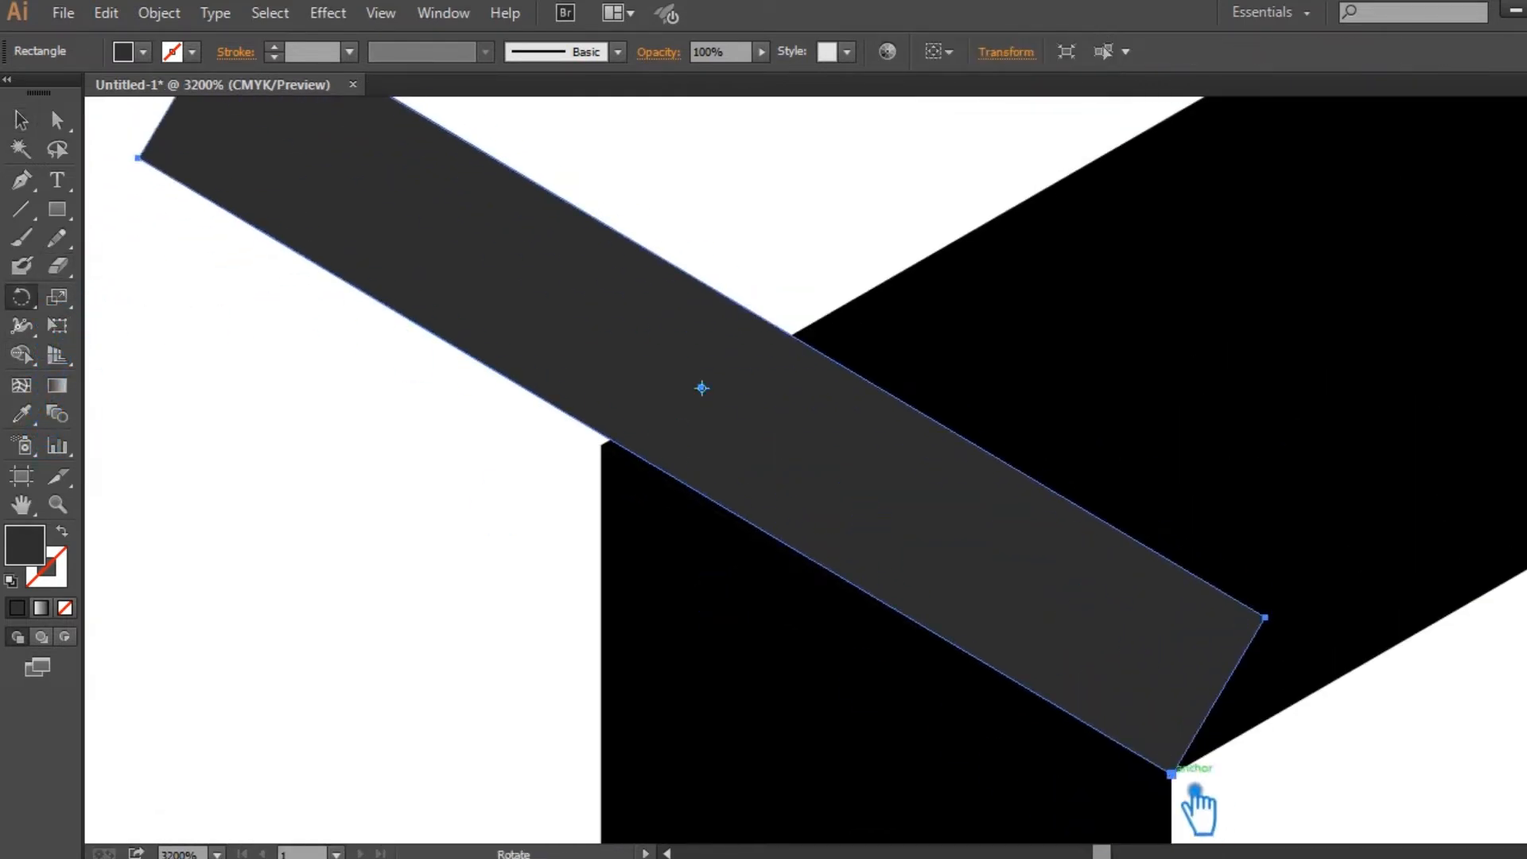
left_click_drag(583, 374, 586, 397)
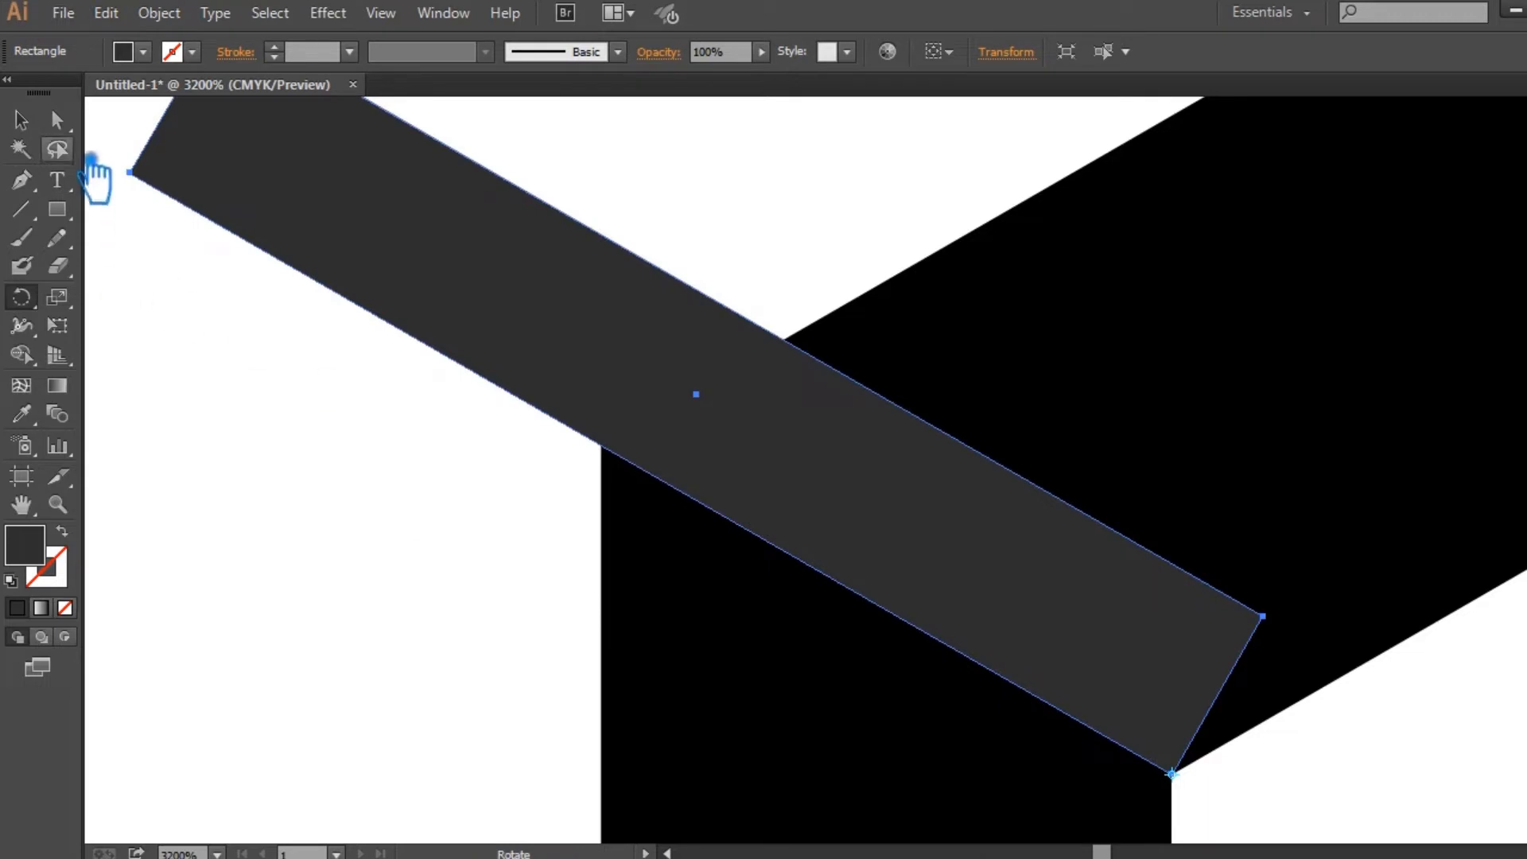
left_click(26, 123)
Shift the tilted bar across the top piece so its upper edge lines up with the hole's upper-right edge.
left_click_drag(501, 295, 1039, 331)
scroll(943, 430, "down", 3)
scroll(942, 433, "down", 1)
left_click_drag(1123, 477, 1148, 474)
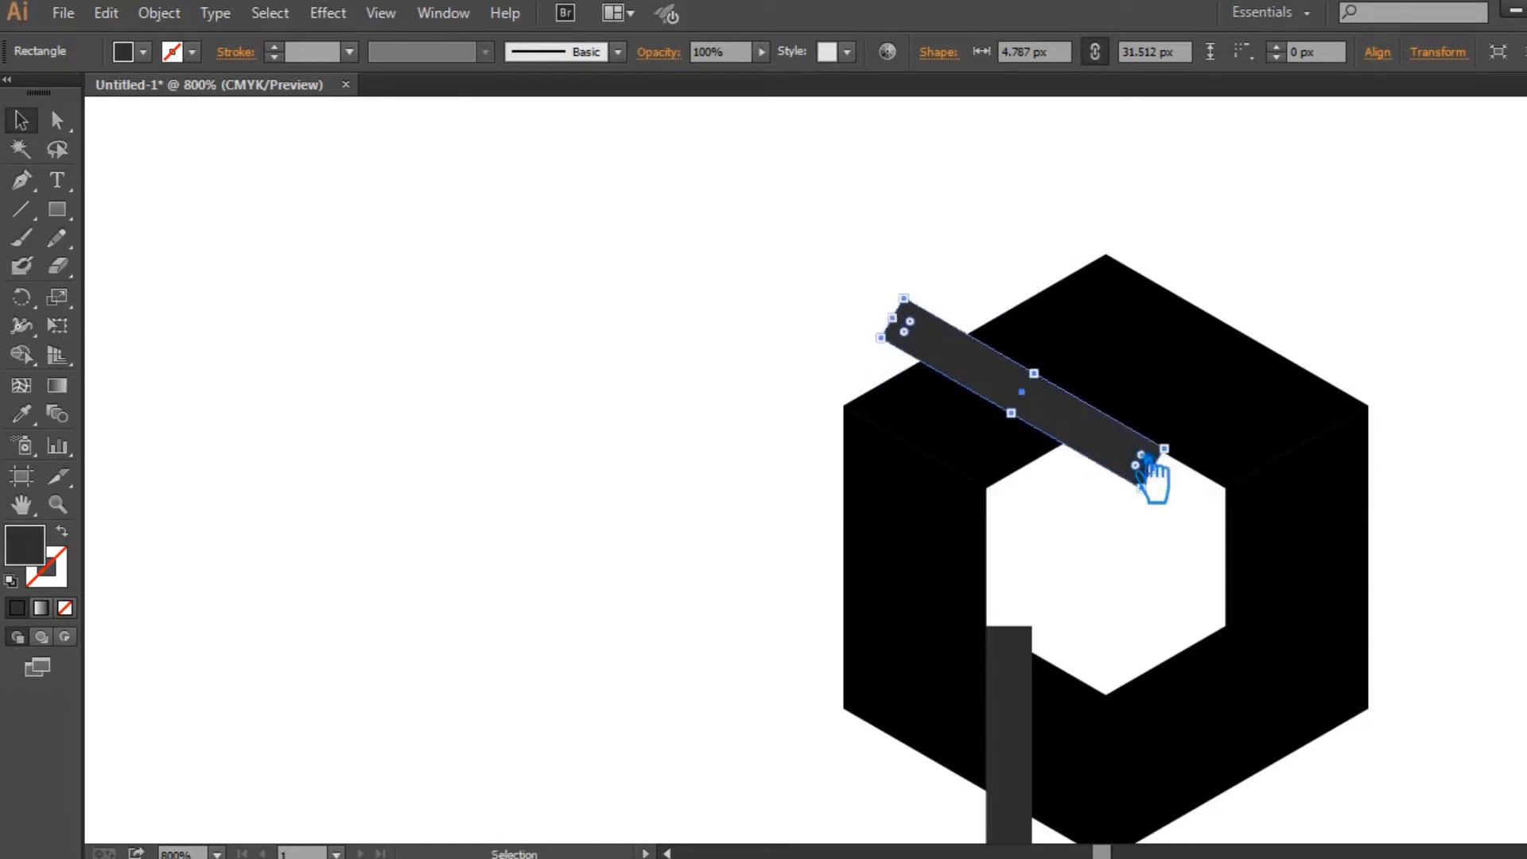
scroll(1199, 443, "up", 5)
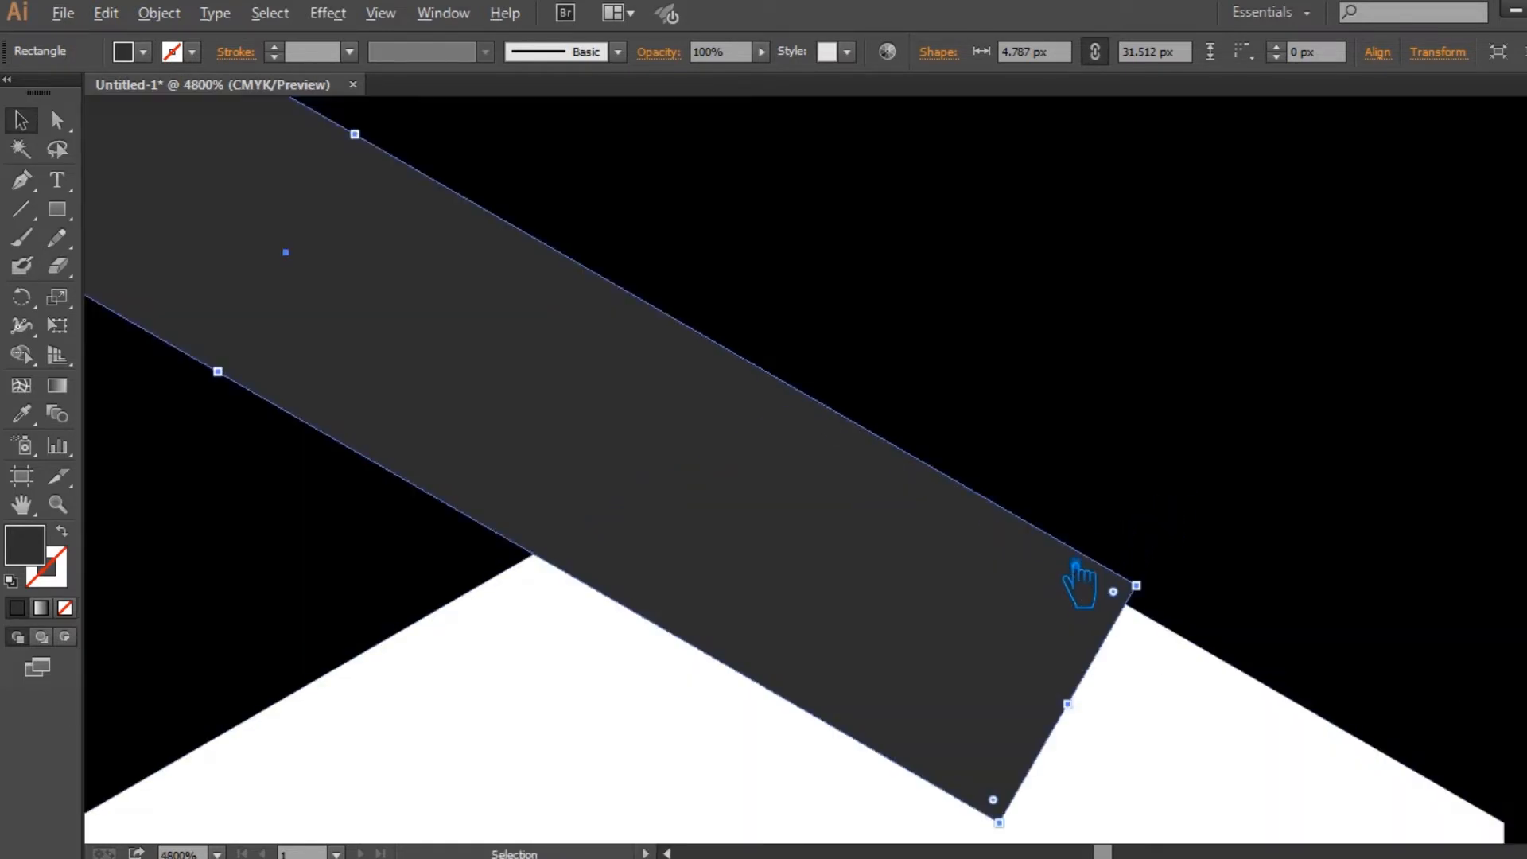
scroll(1067, 571, "up", 1)
left_click_drag(1031, 616, 931, 531)
scroll(847, 513, "left", 2)
left_click(1190, 692)
left_click(1237, 621)
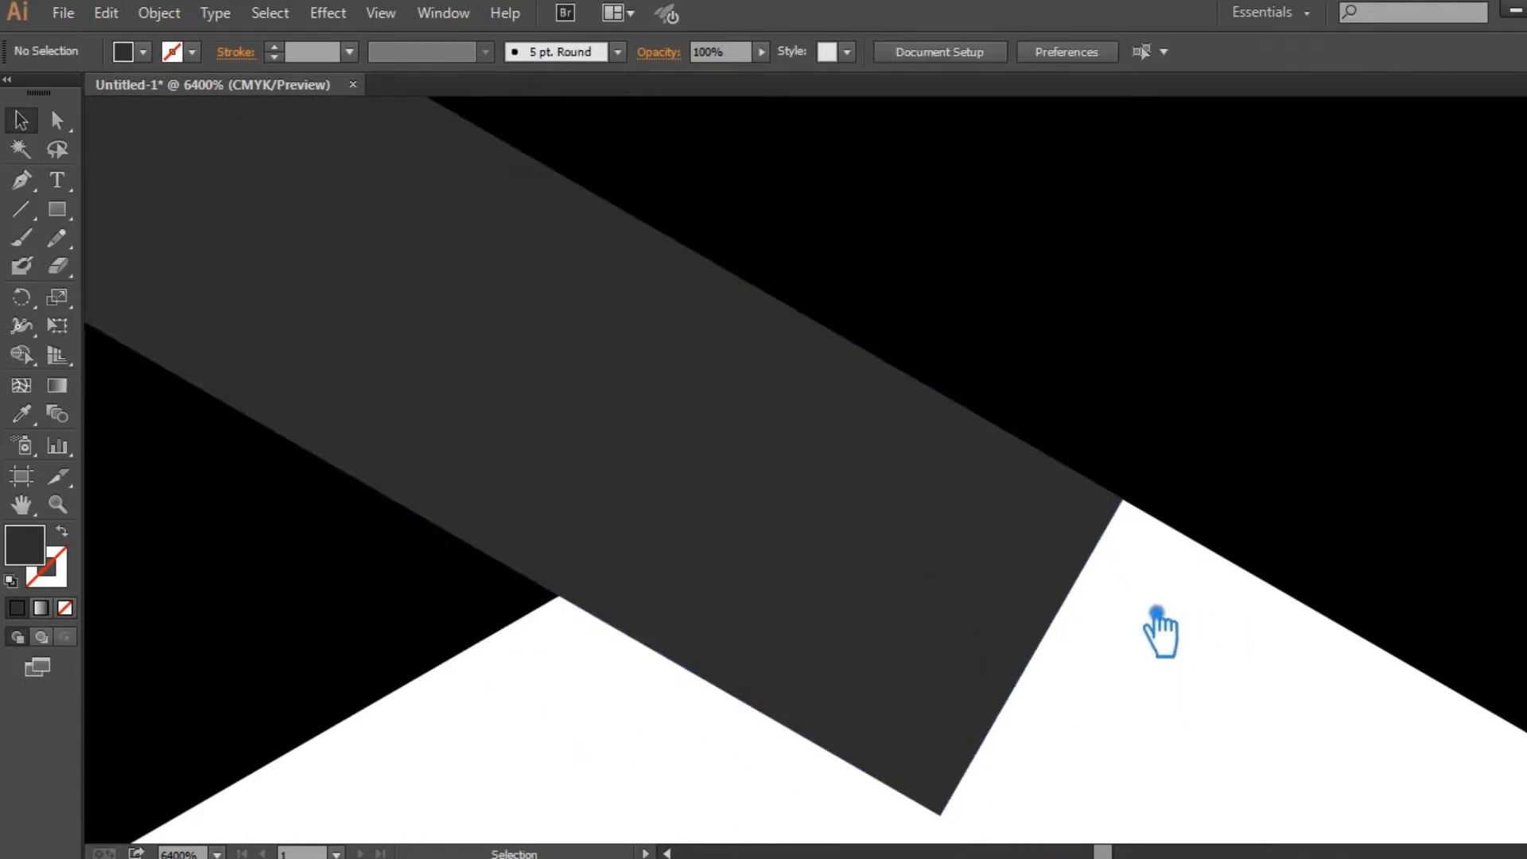
Duplicate the vertical lower-left bar and place the copy against the ring's right outer edge.
scroll(1139, 637, "down", 10)
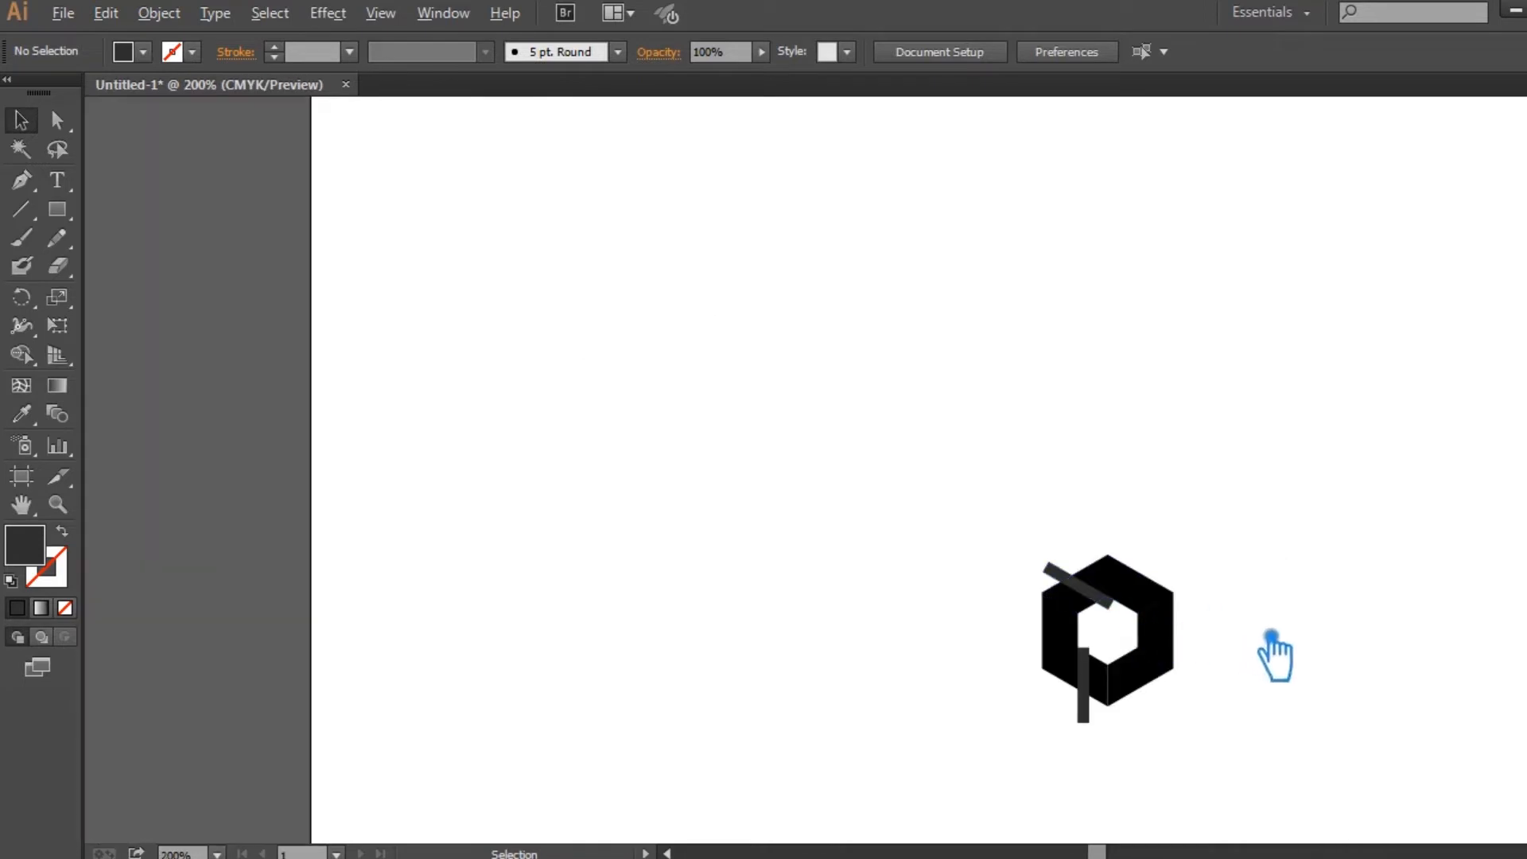
scroll(1233, 676, "up", 2)
left_click_drag(1329, 726, 1105, 577)
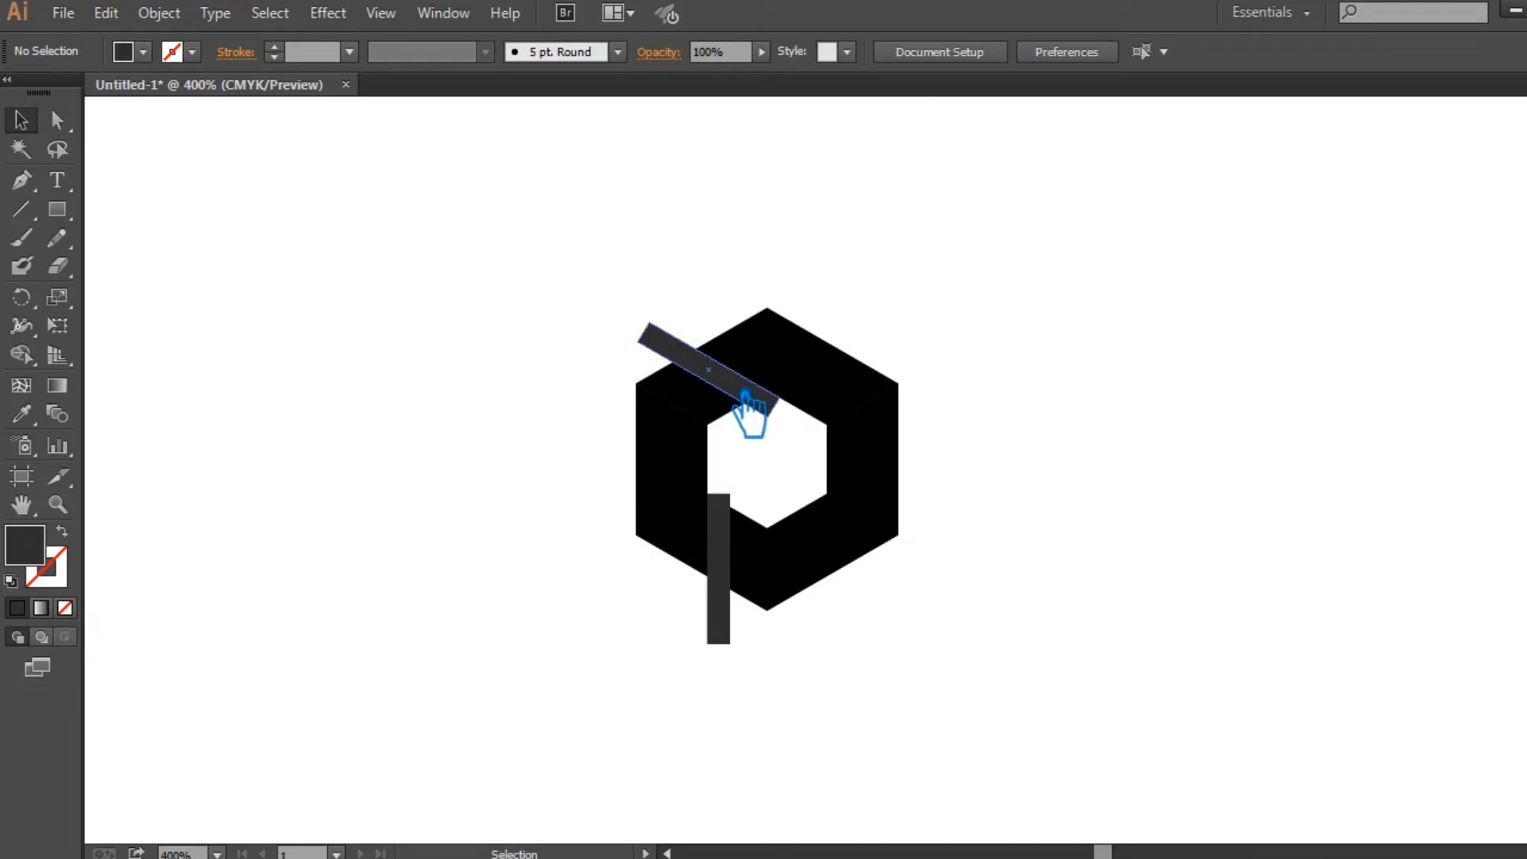
left_click_drag(738, 601, 1078, 416)
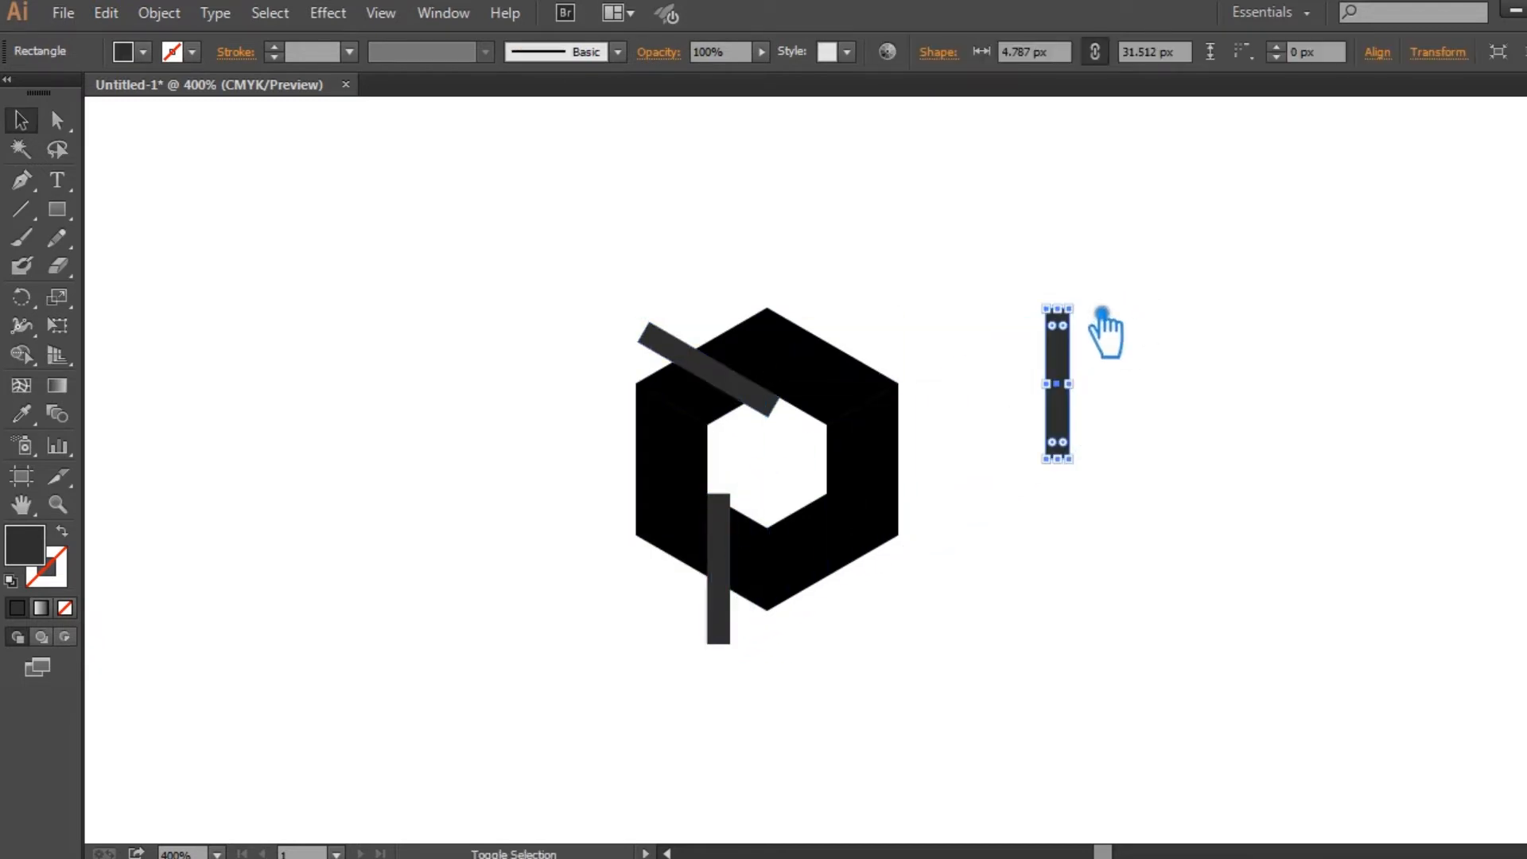
left_click_drag(1081, 370, 932, 442)
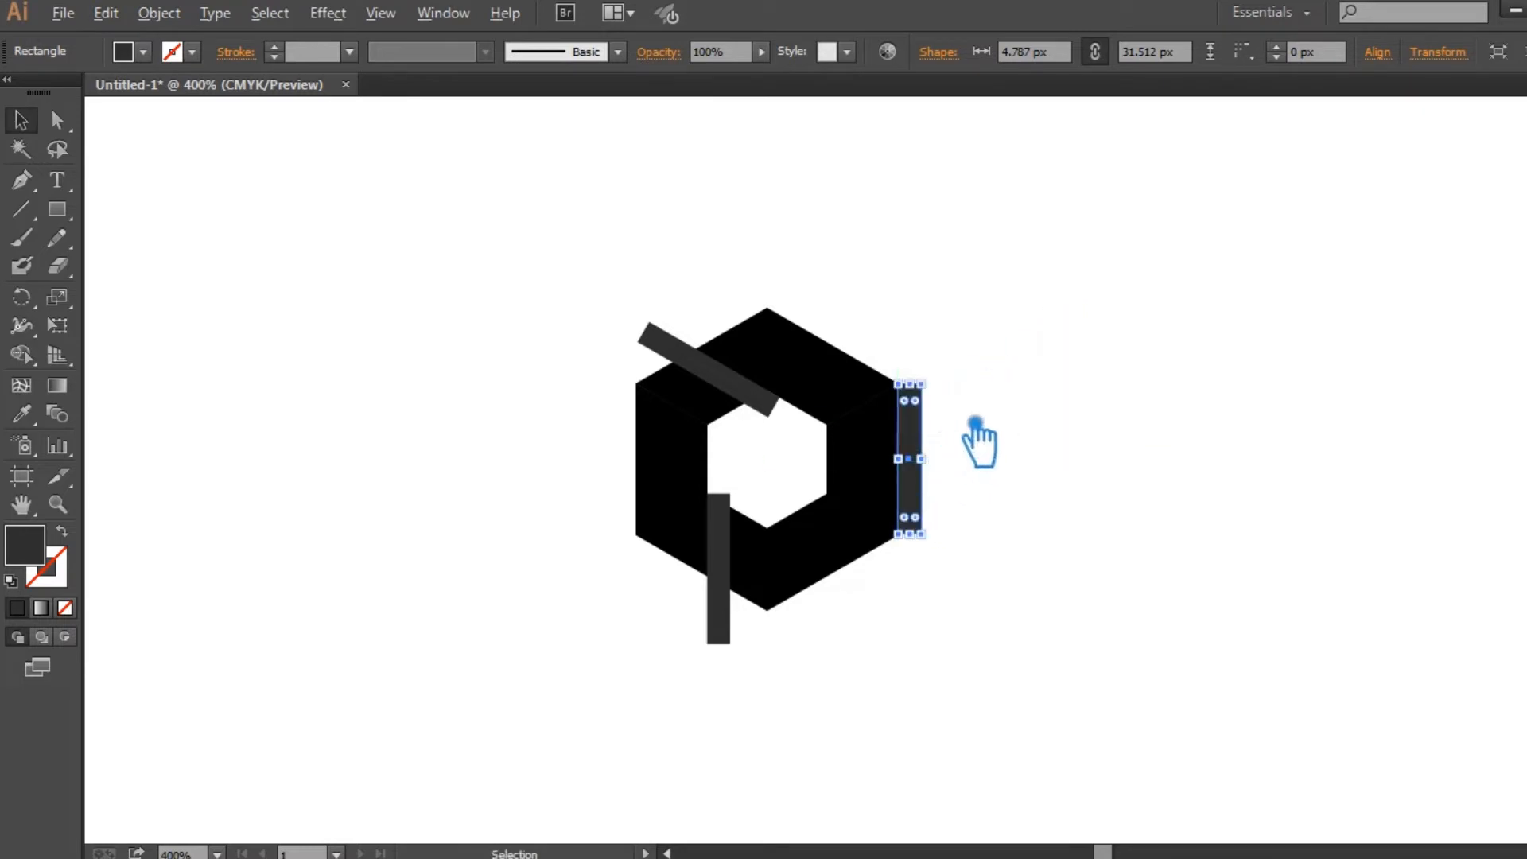
Tilt the third bar across the ring's right piece and align its lower edge with the hole's lower-right edge.
scroll(934, 407, "up", 2)
left_click_drag(700, 618, 881, 517)
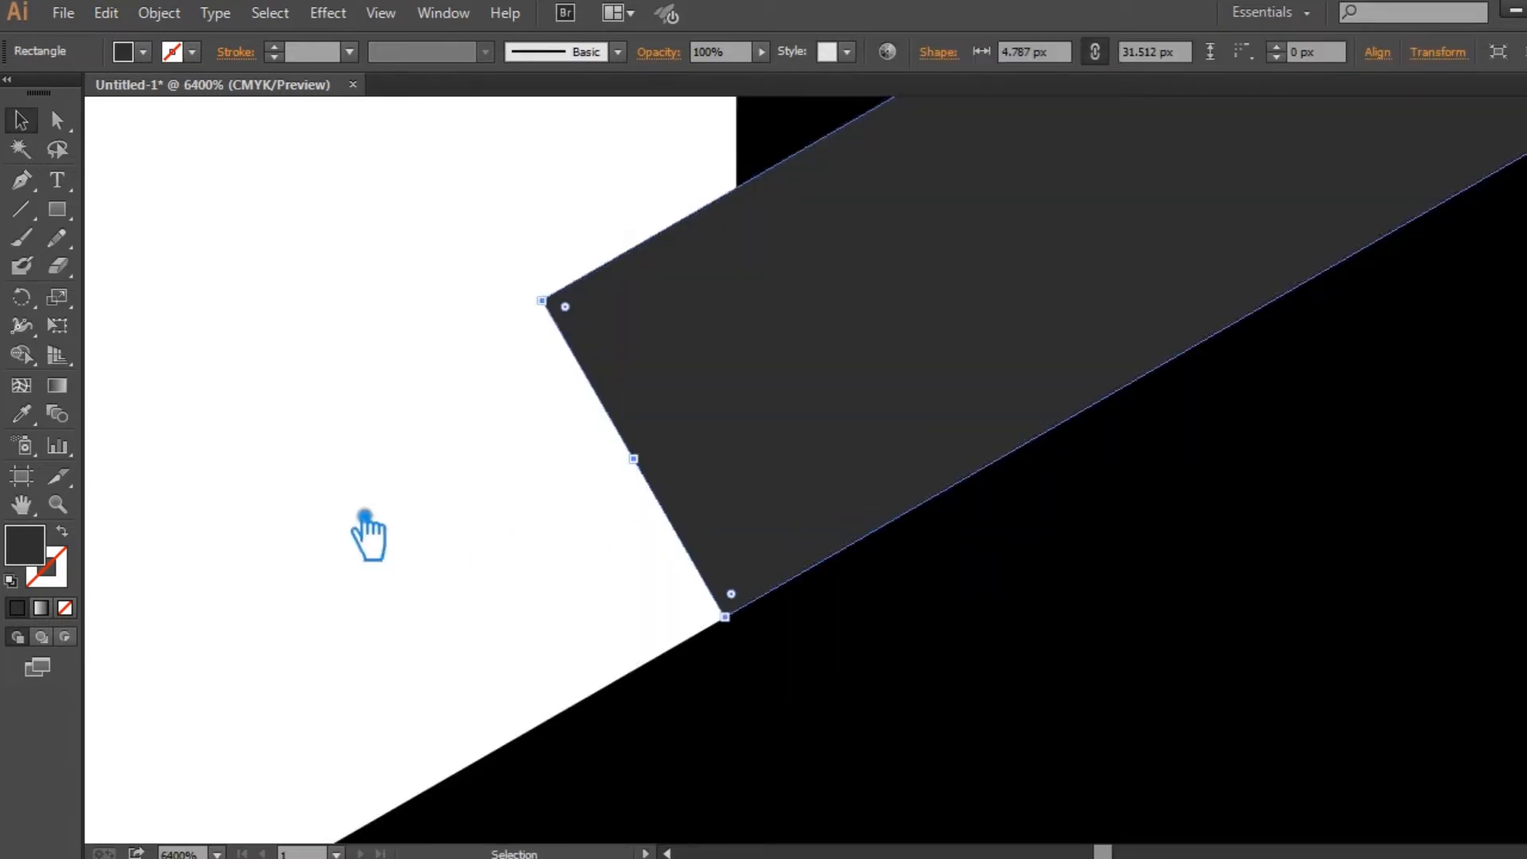
left_click(365, 517)
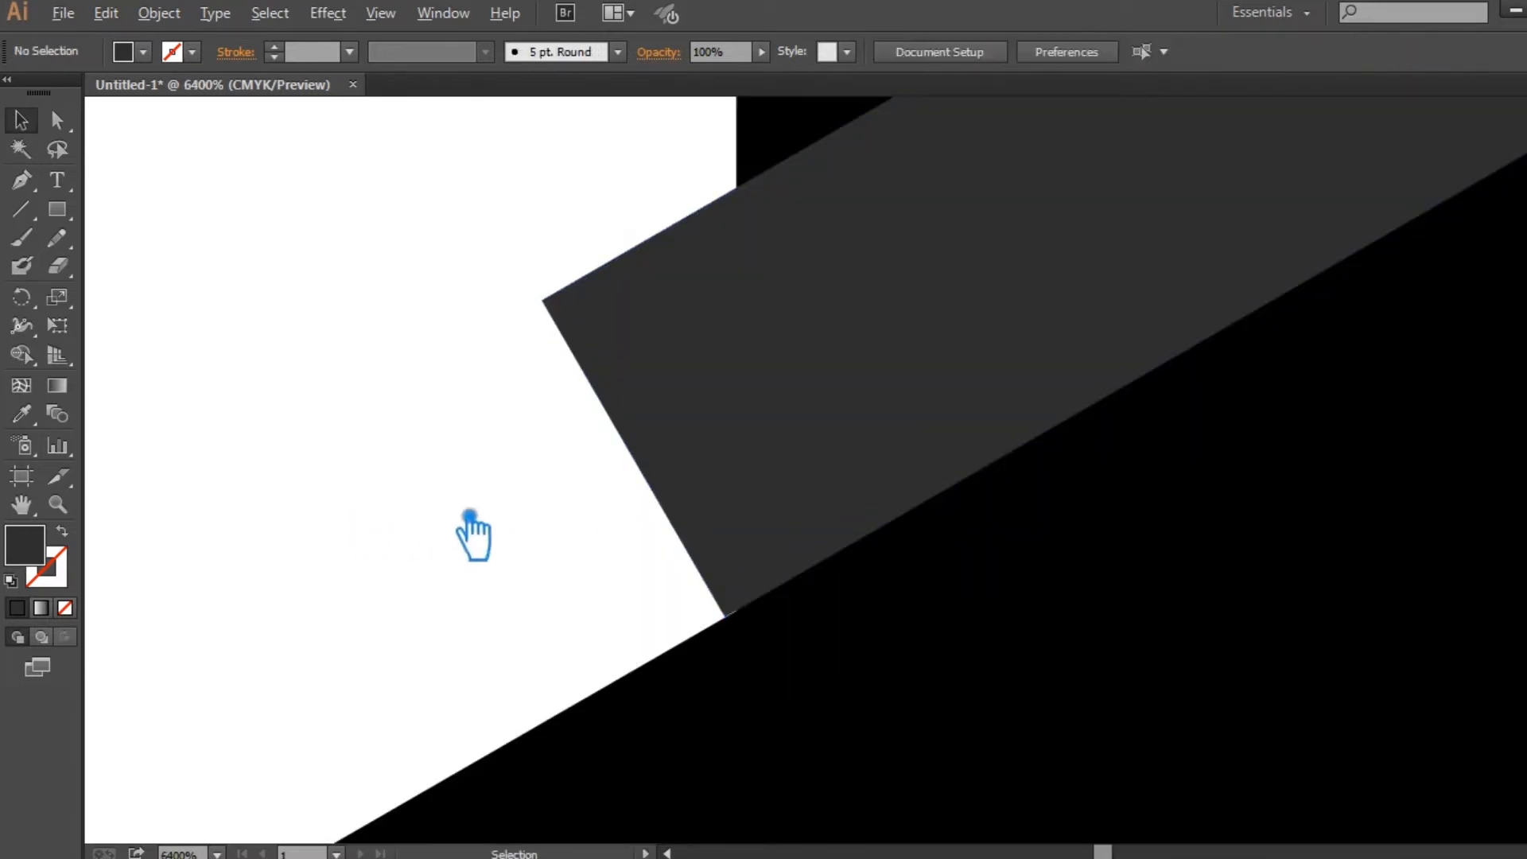
left_click_drag(768, 598, 766, 543)
left_click(623, 566)
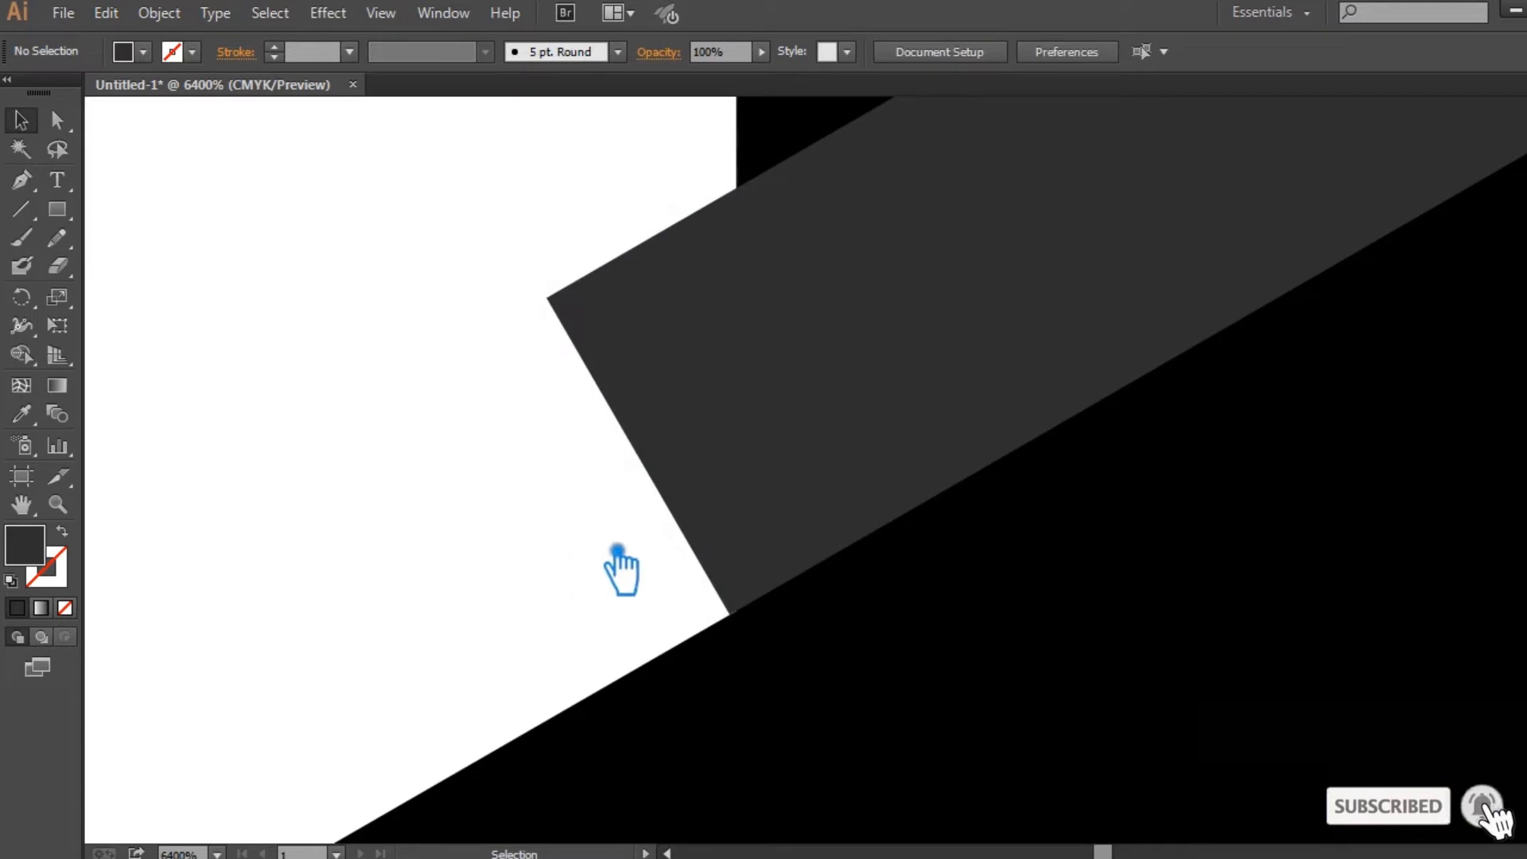
Select the ring pieces and all three bars and split them with the Pathfinder Divide operation.
scroll(660, 564, "down", 2)
scroll(665, 563, "down", 6)
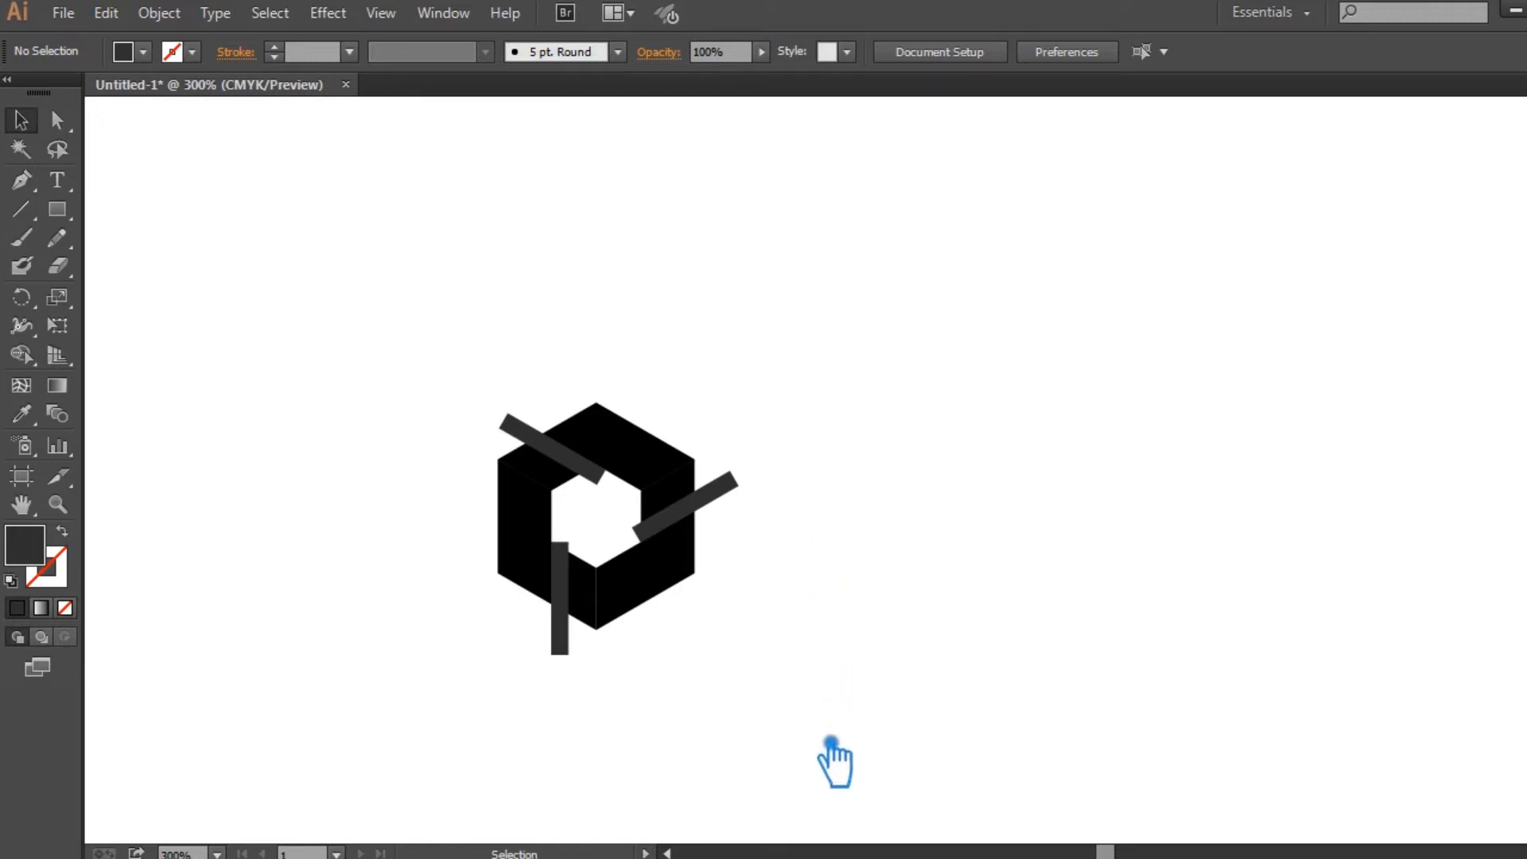
left_click_drag(810, 746, 455, 467)
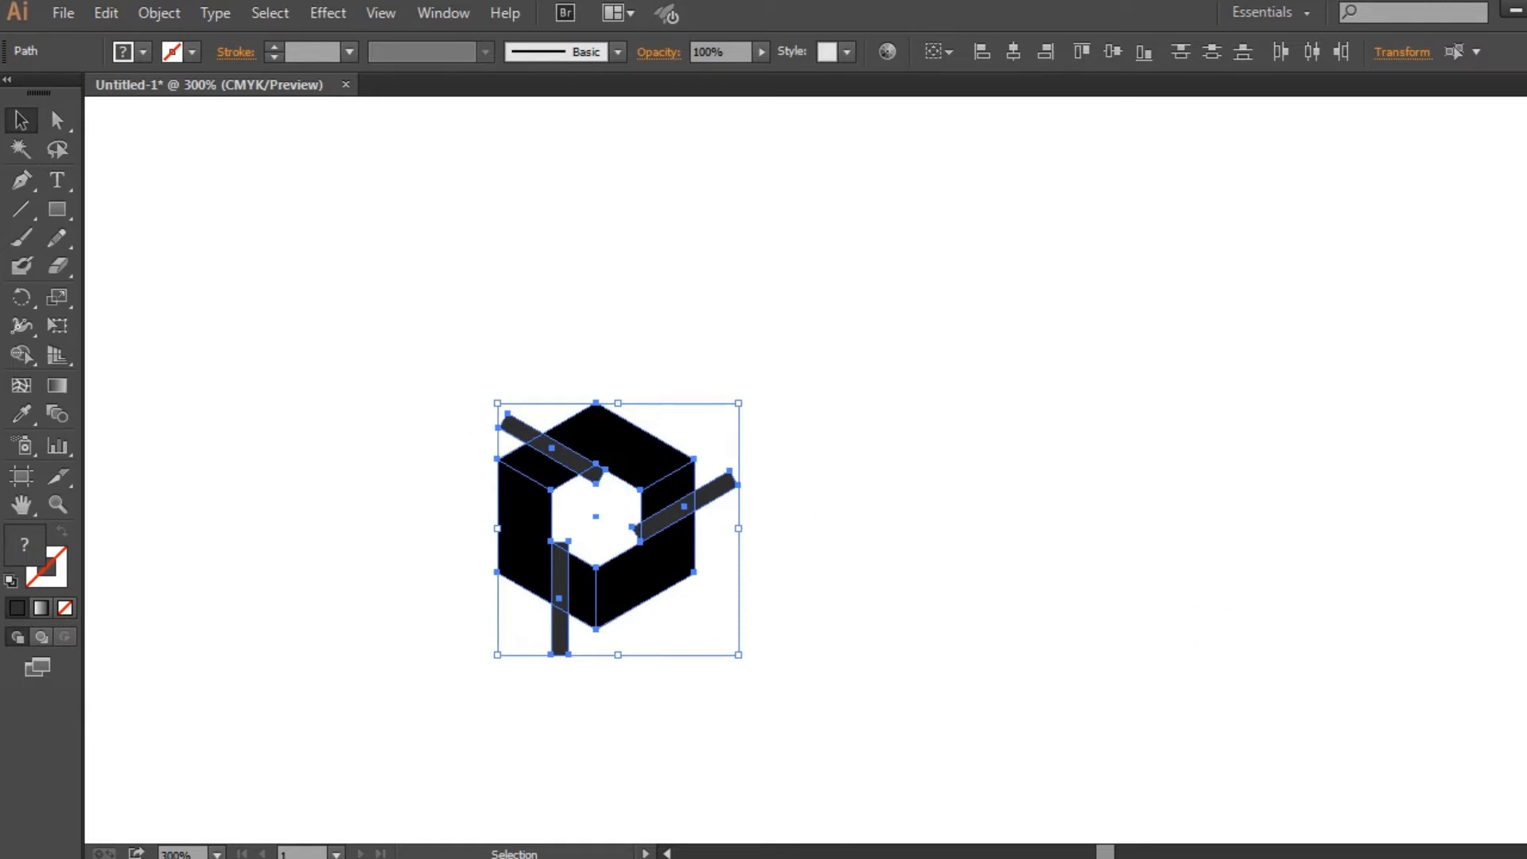
key("shift+ctrl+F9")
left_click(1328, 725)
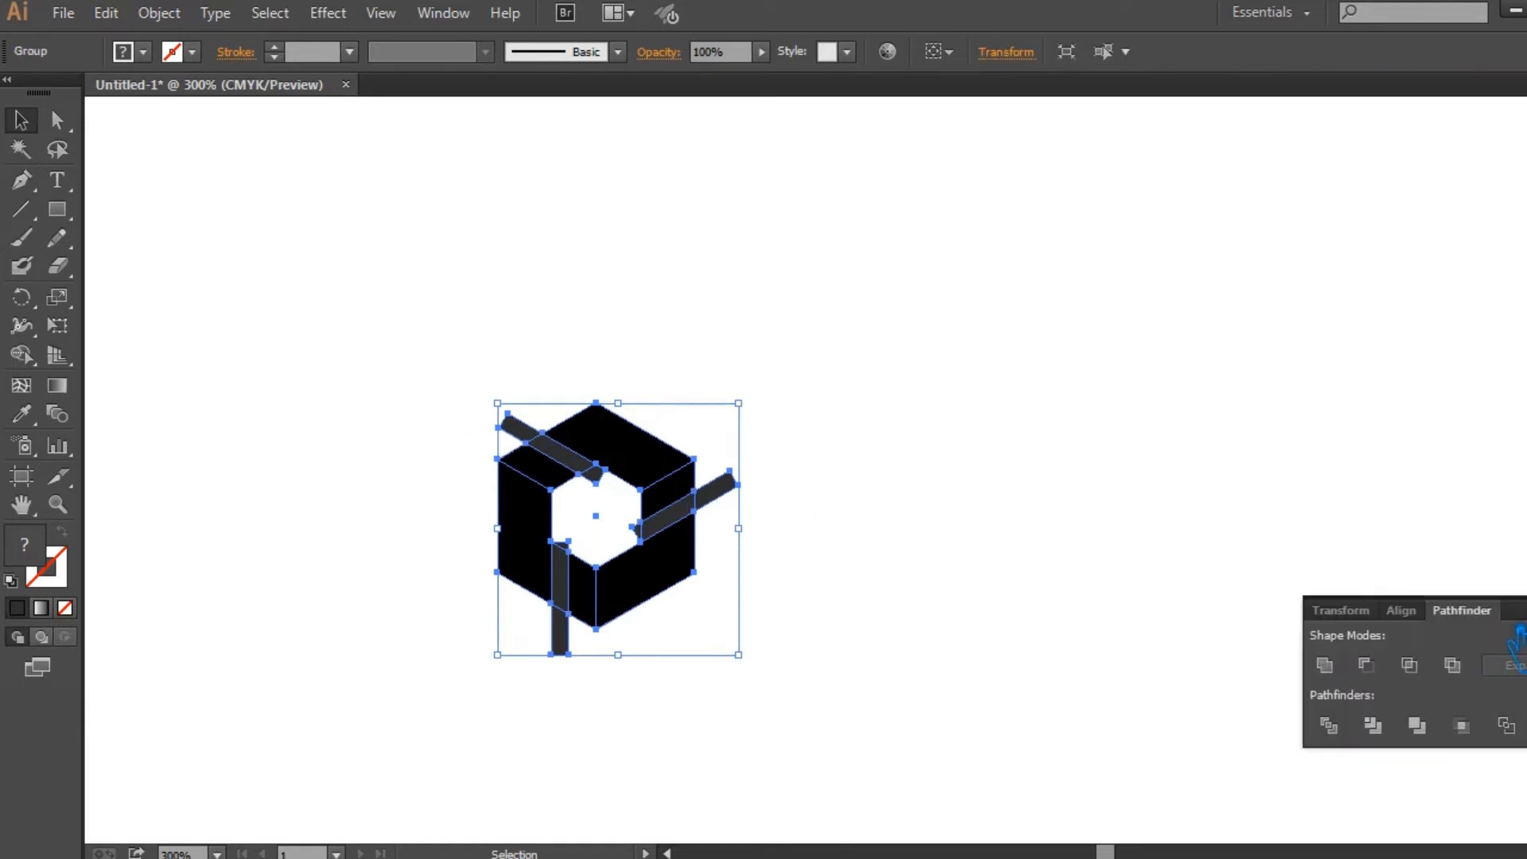
Ungroup the divided artwork so its pieces can be selected individually.
key("shift+ctrl+F9")
left_click(718, 572)
left_click(719, 513)
right_click(690, 489)
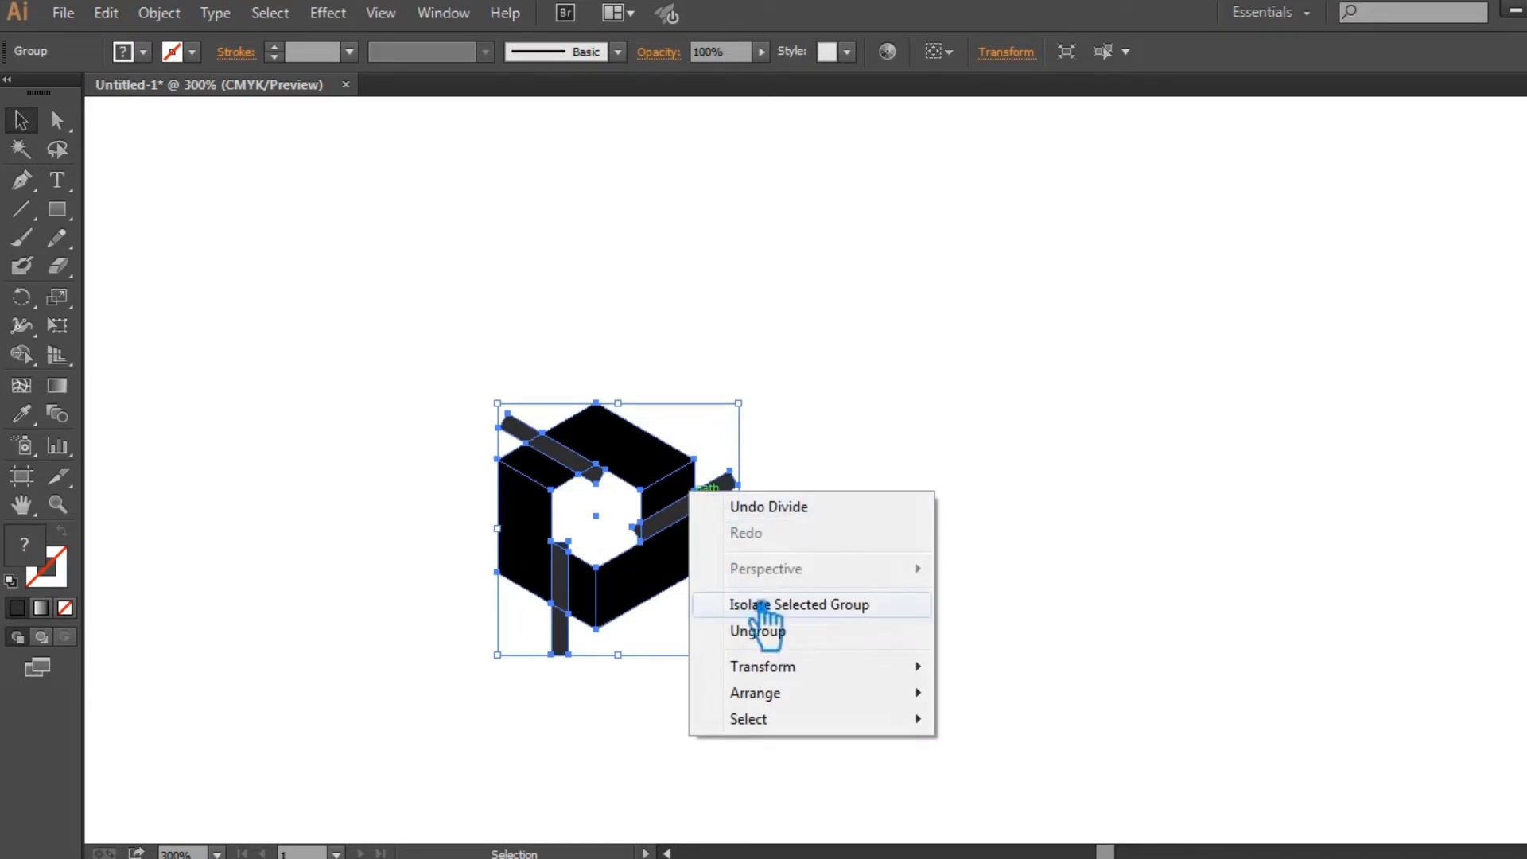
left_click(786, 634)
Delete the pieces of the grey bar crossing the right side to cut a diagonal gap there.
left_click(740, 495)
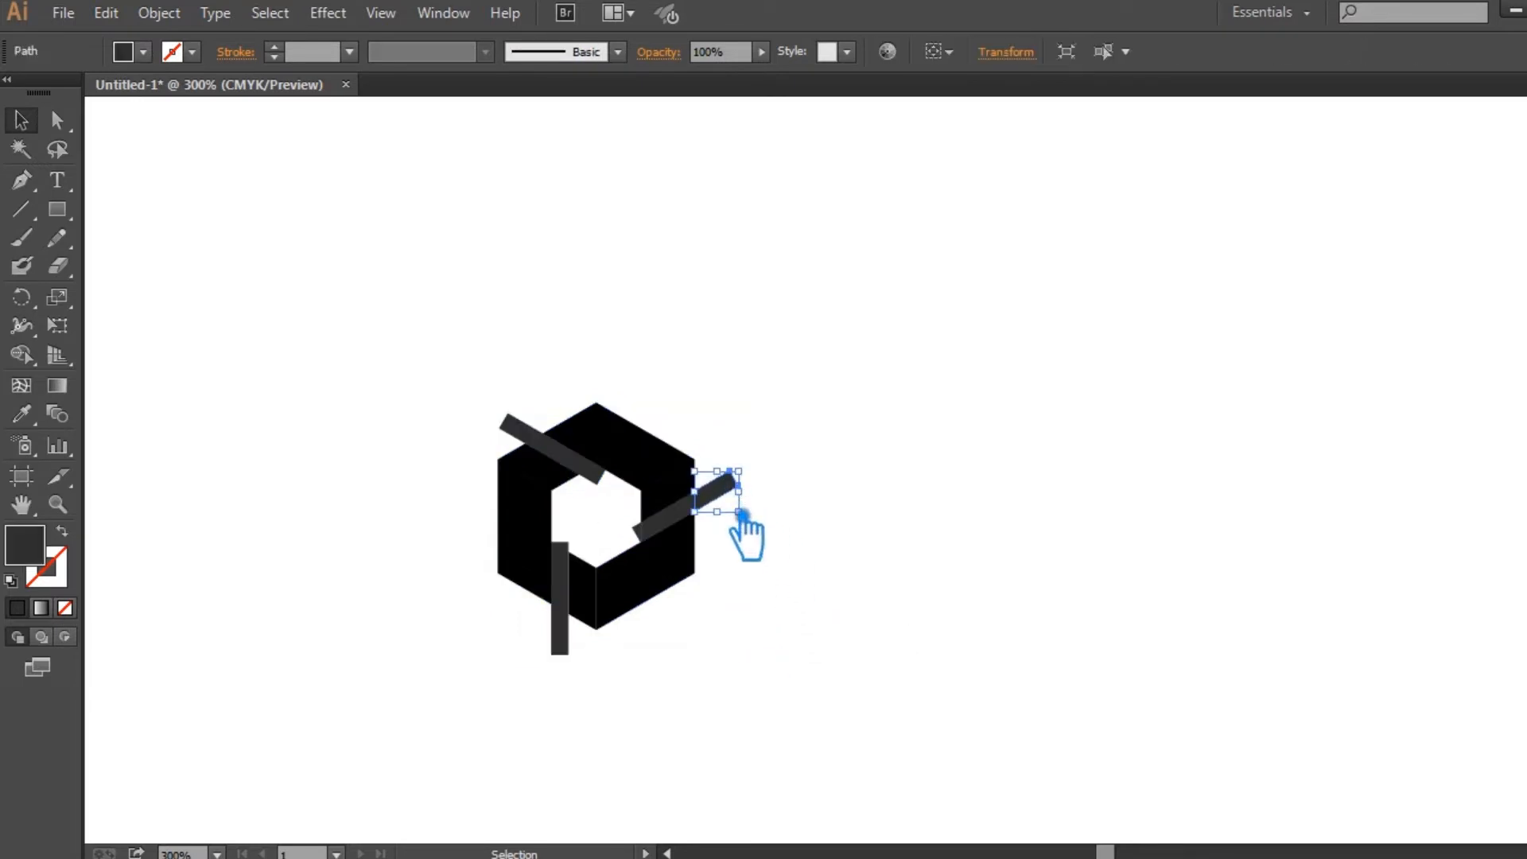
key("Delete")
left_click(688, 518)
key("Delete")
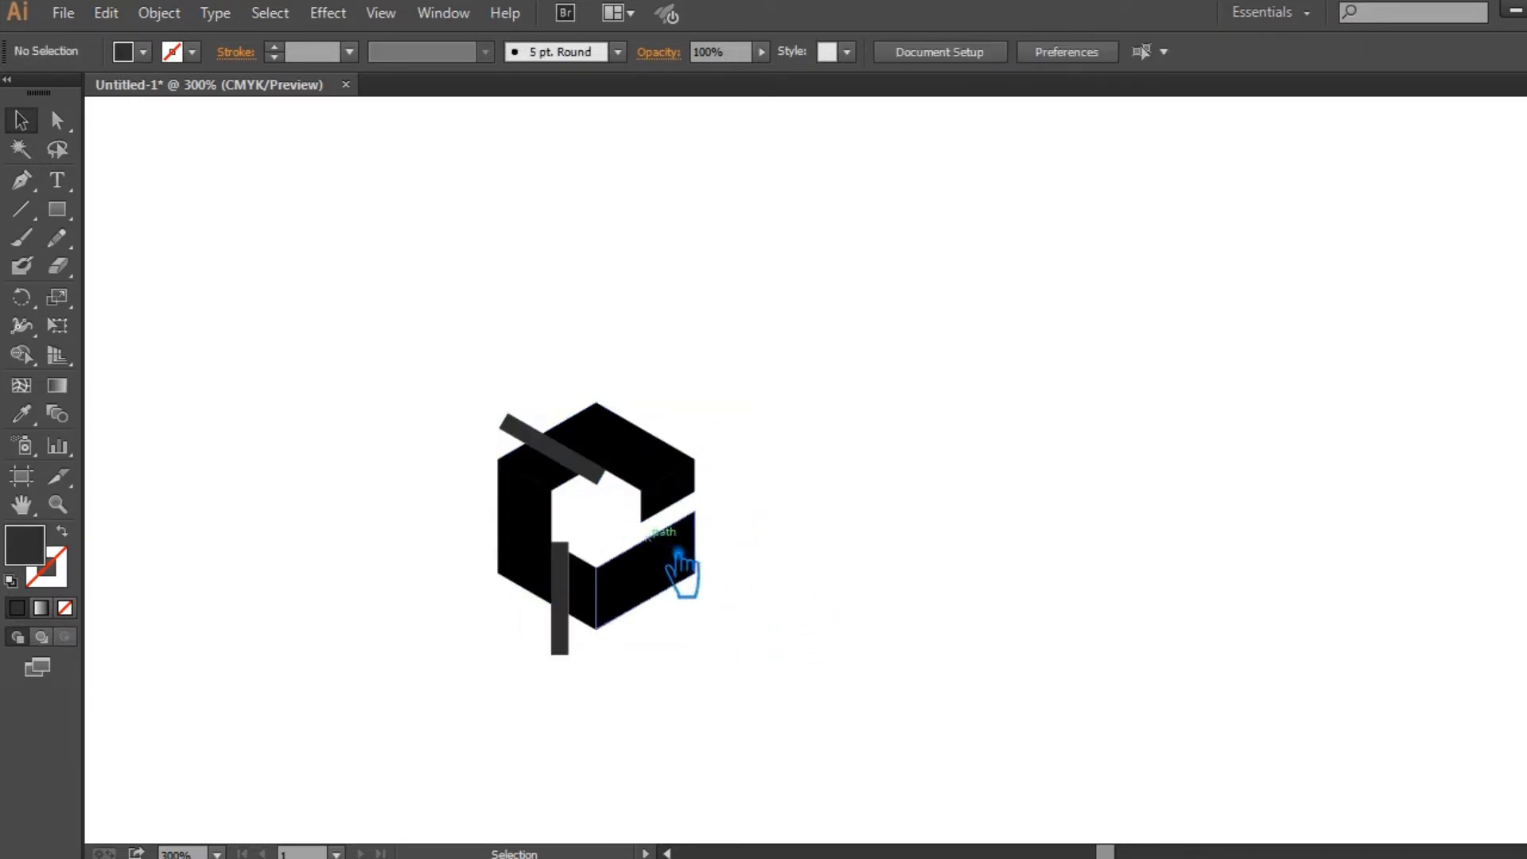
Delete the pieces of the tilted grey bar crossing the ring's upper-left part.
left_click(598, 479)
key("Delete")
left_click(555, 440)
key("Delete")
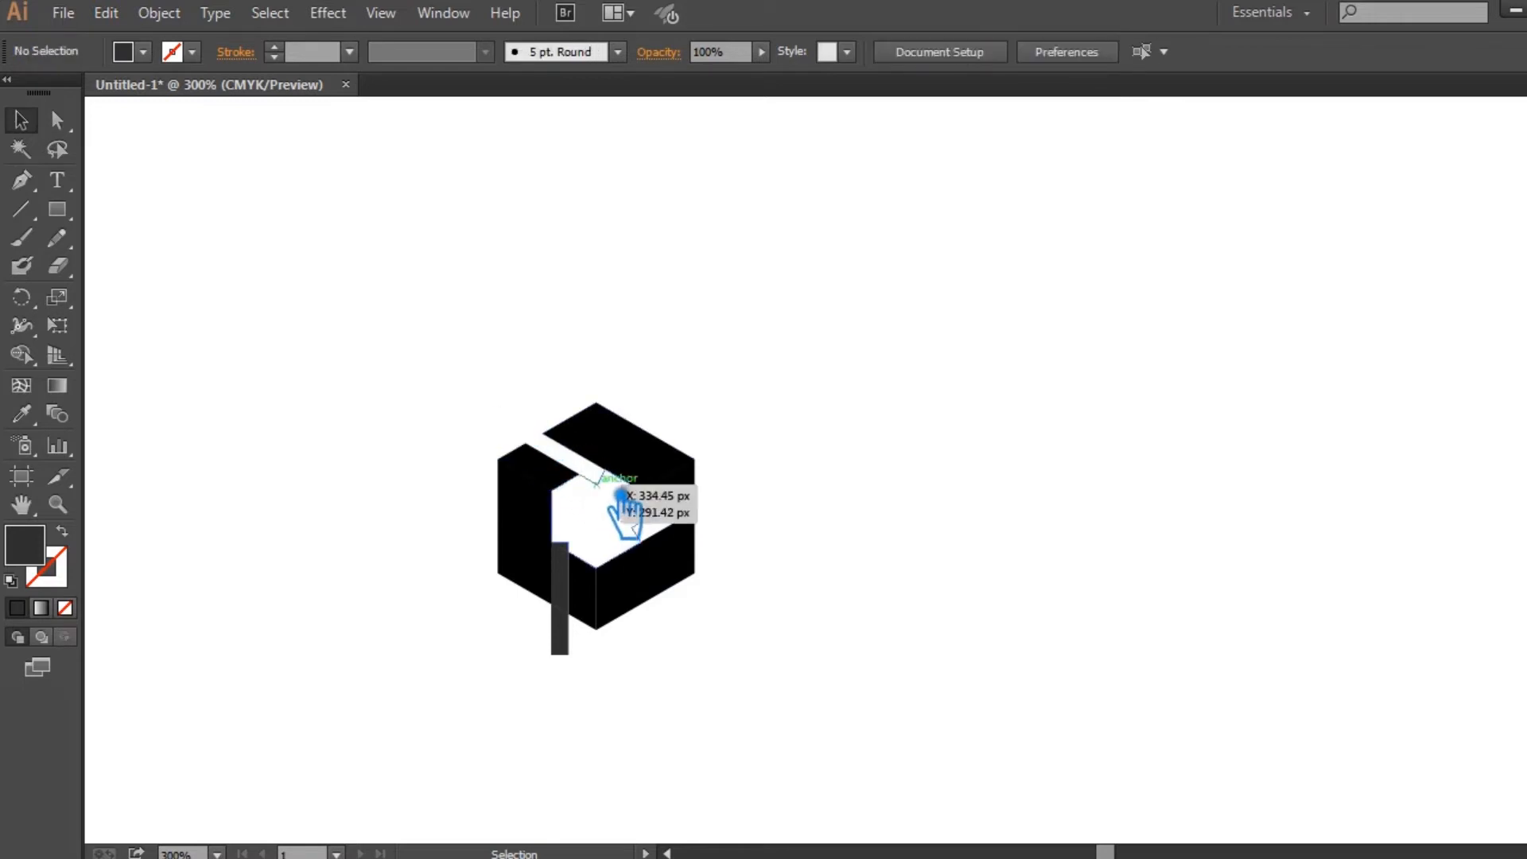
Delete the remaining pieces of the vertical grey bar to cut a gap through the ring's lower-left part.
left_click(620, 503)
key("Delete")
left_click(570, 553)
key("Delete")
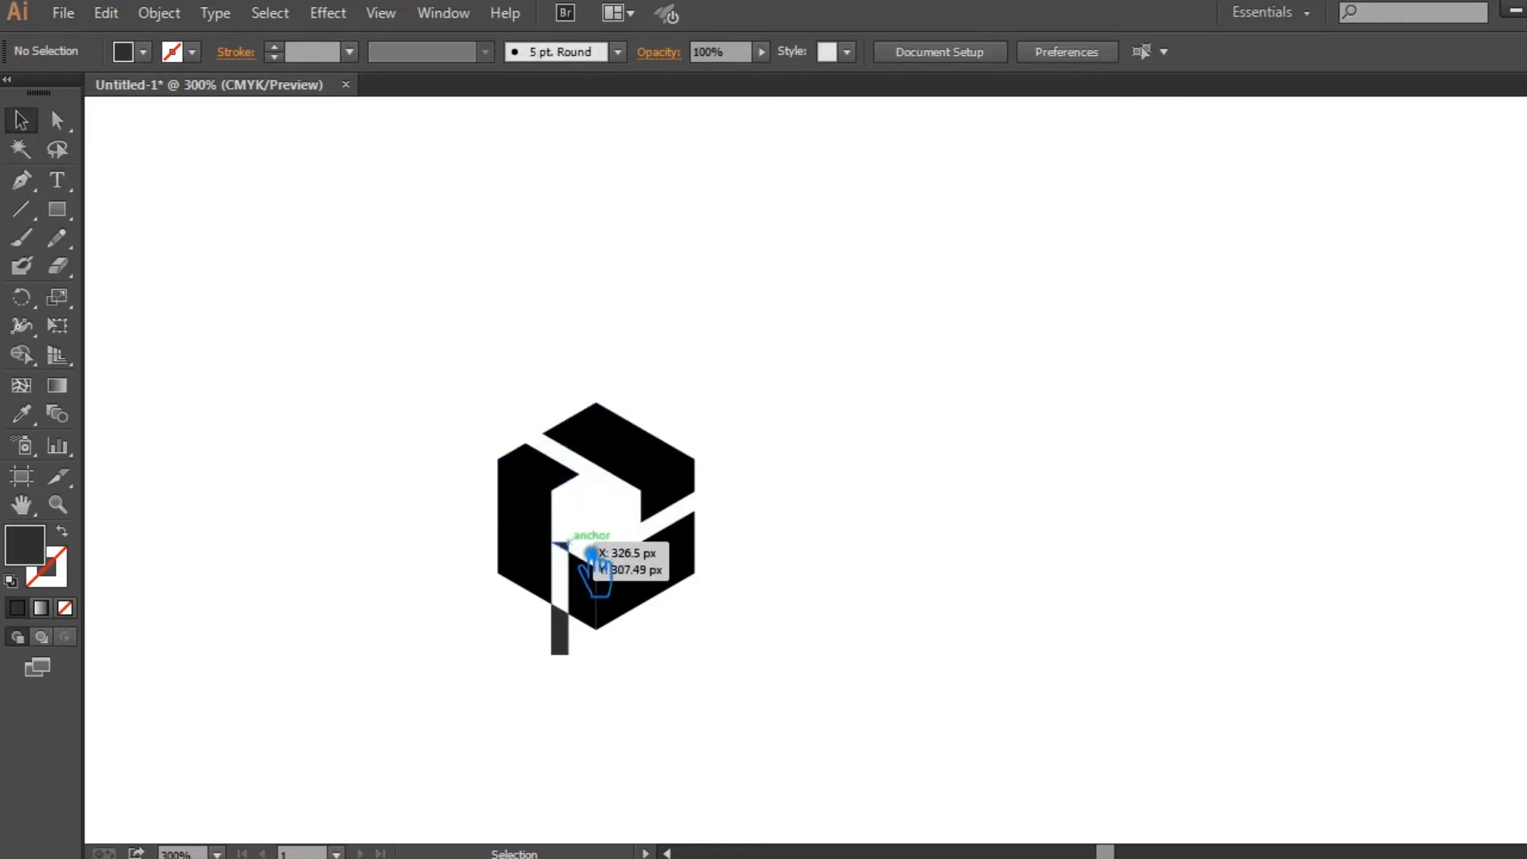
left_click(564, 633)
key("Delete")
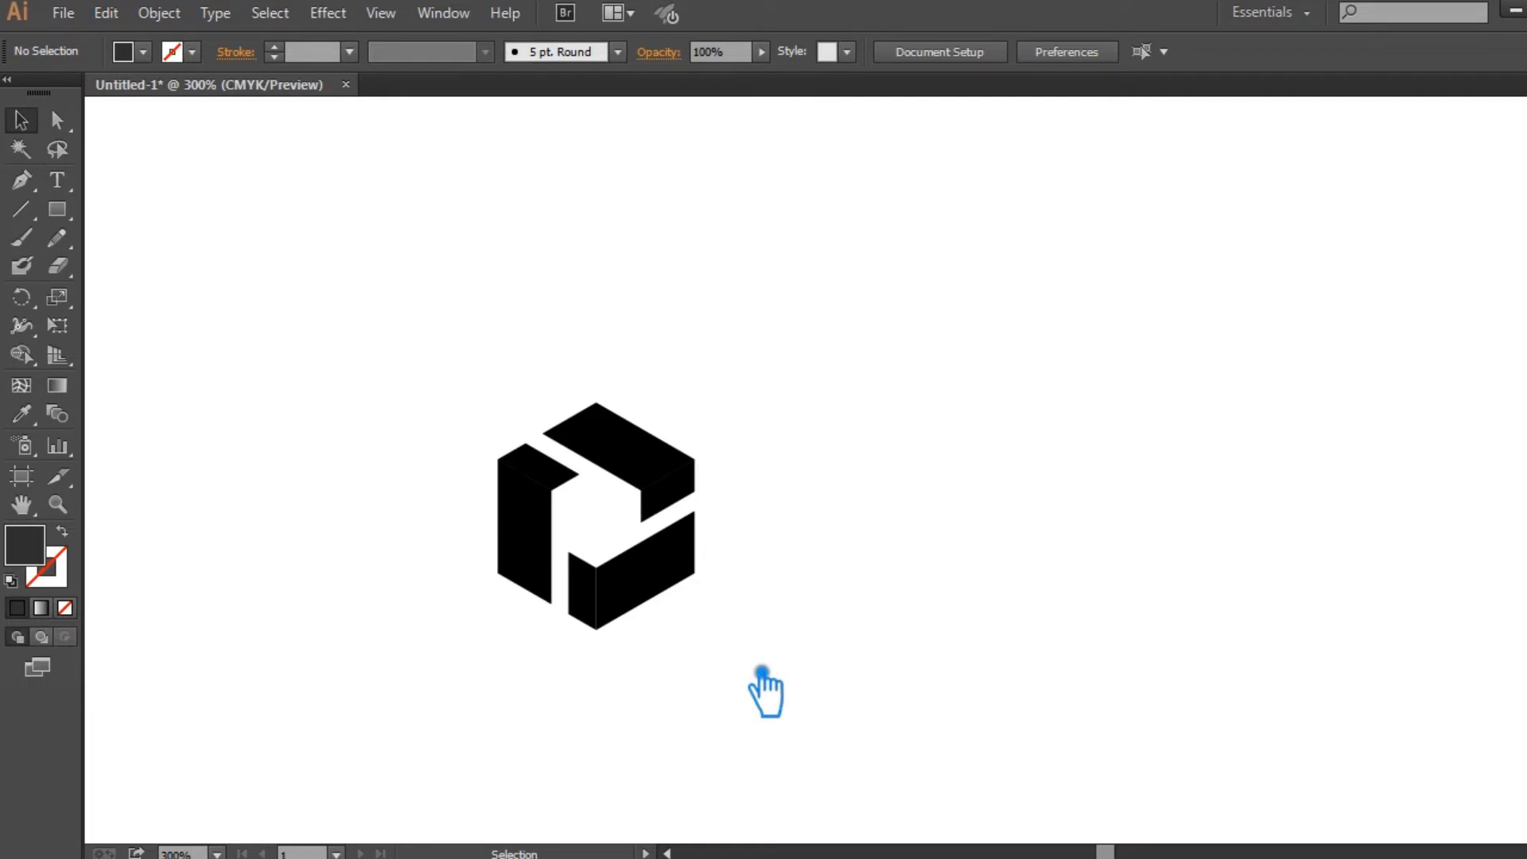
Unite the matching pieces in pairs: left with small lower-left, right with lower-right, and the two top pieces.
left_click(578, 607)
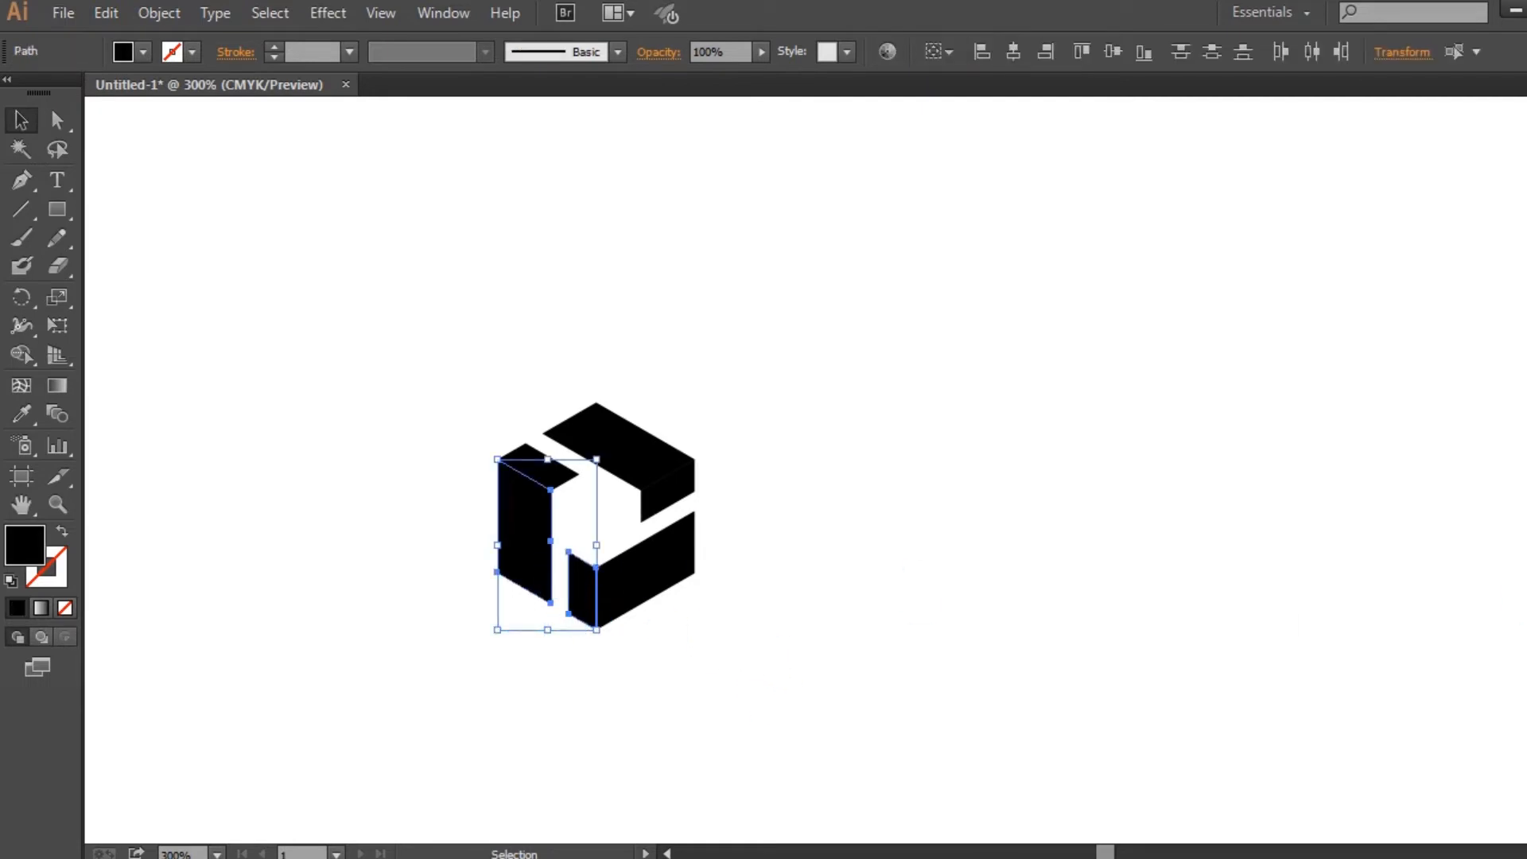
key("ctrl+shift+F9")
left_click(1324, 666)
left_click(941, 623)
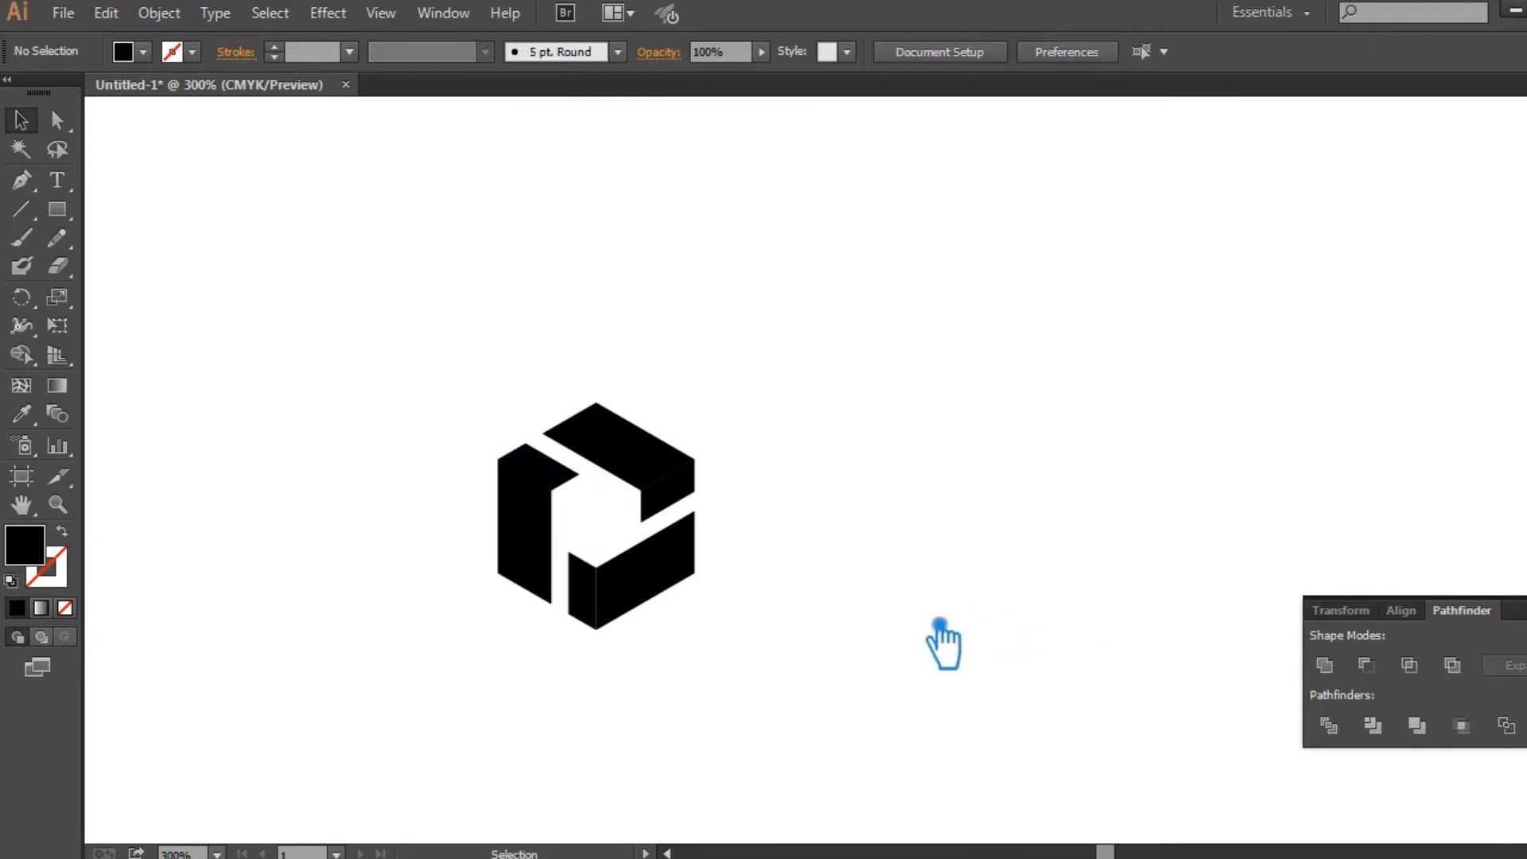
left_click(659, 605)
left_click(692, 515, "shift")
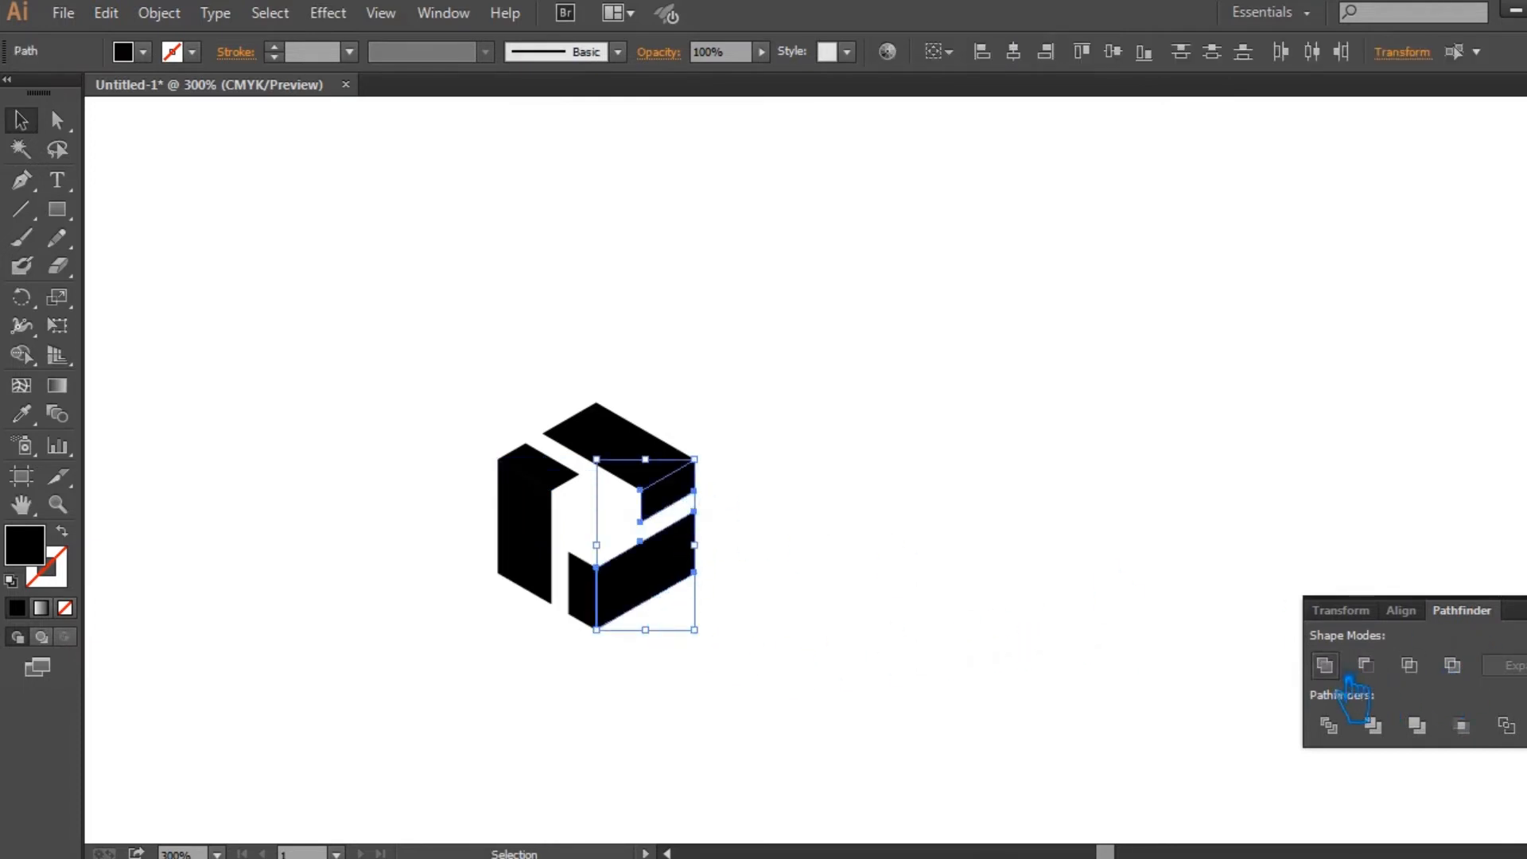
left_click(1324, 667)
left_click(557, 474)
left_click(628, 446, "shift")
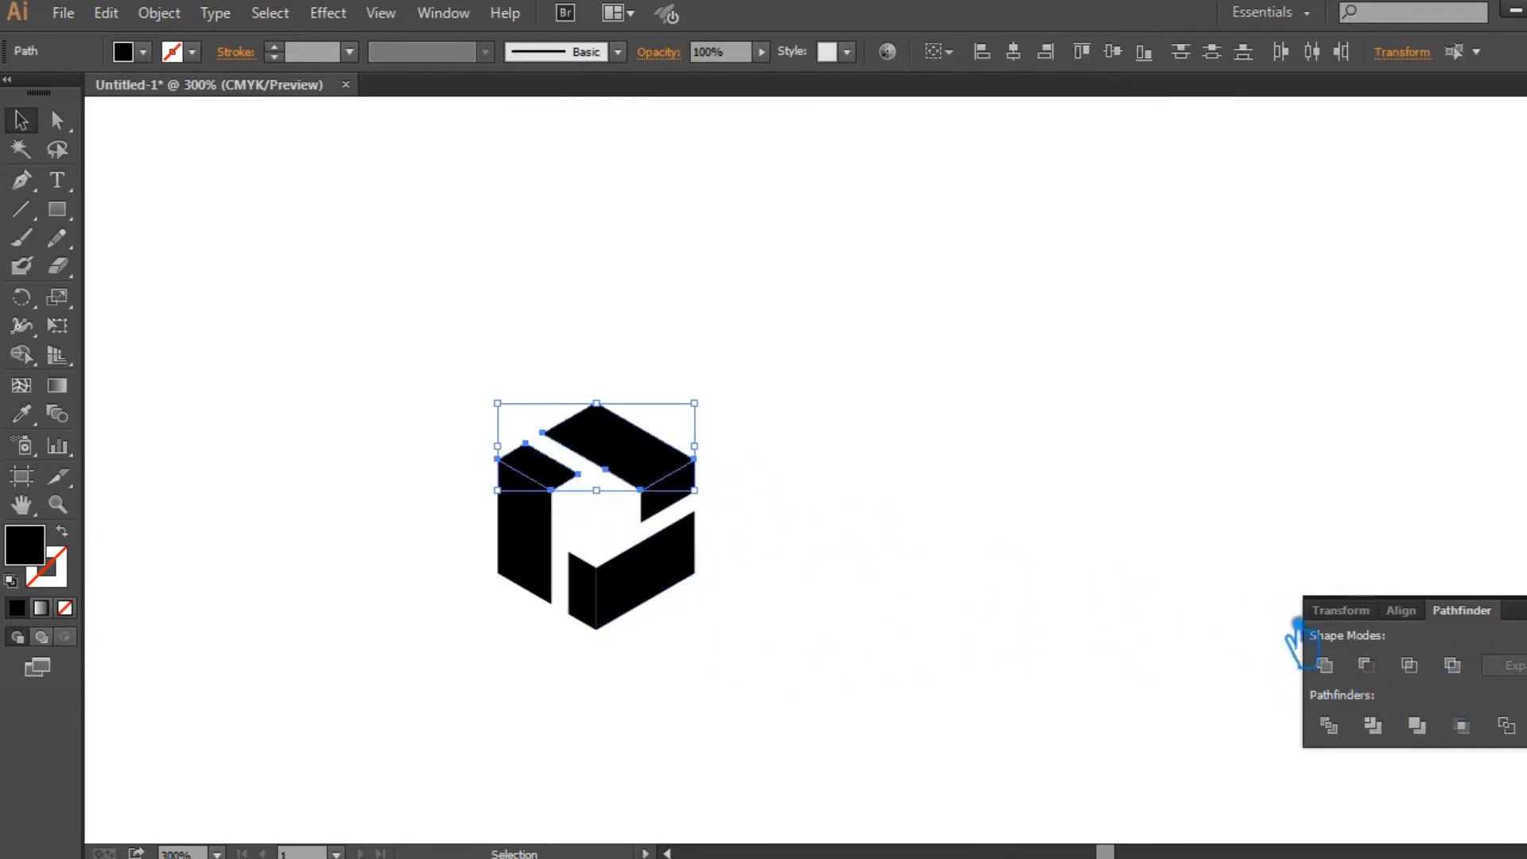
left_click(1021, 608)
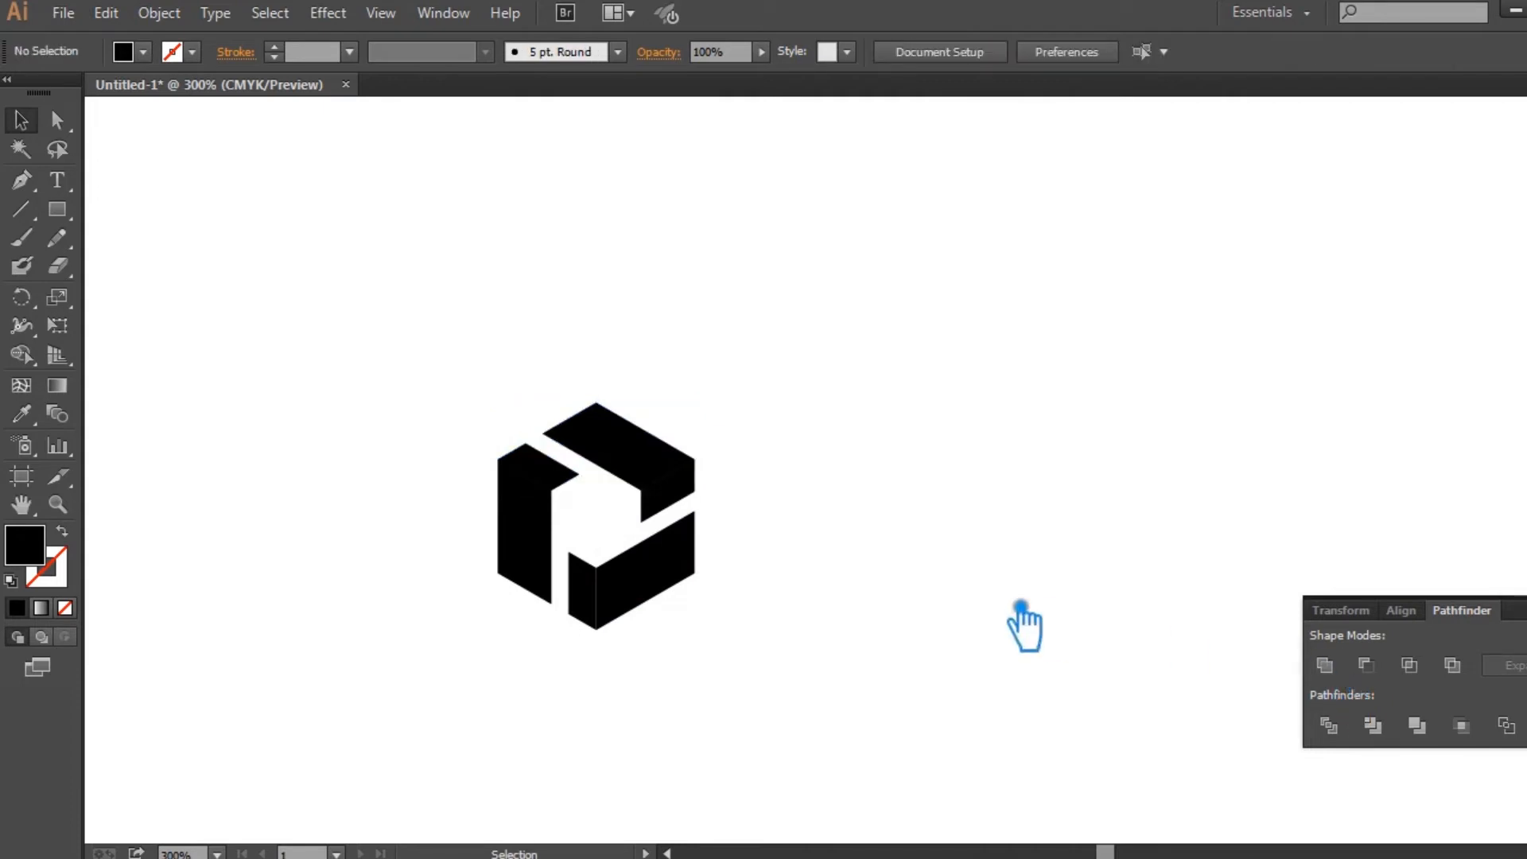
Try to fill the united right and lower-right faces with an olive green chosen in the Color Picker.
left_click(670, 579)
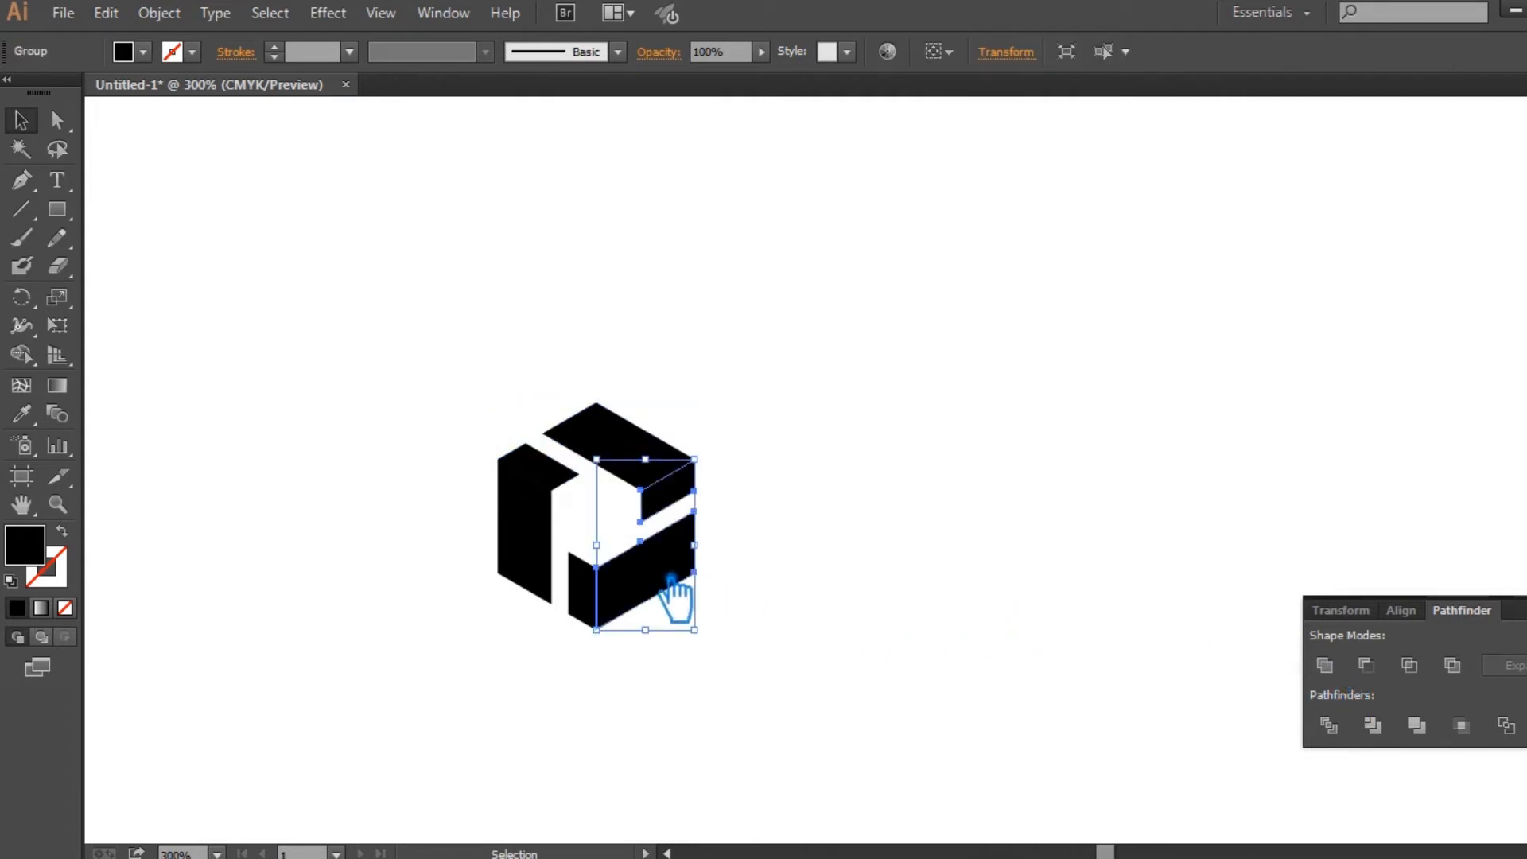
left_click(1525, 602)
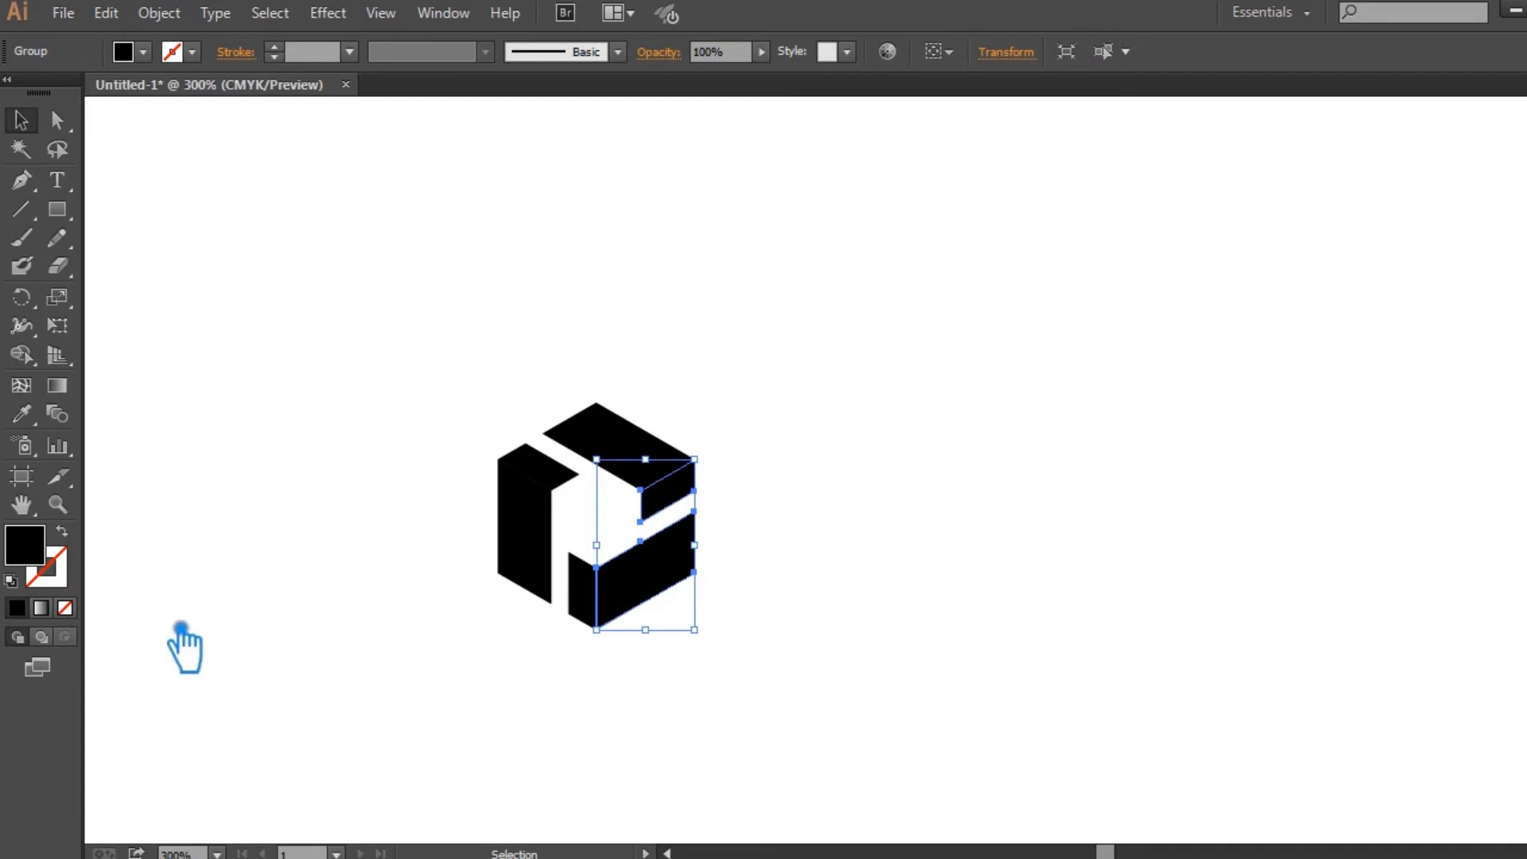
double_click(29, 547)
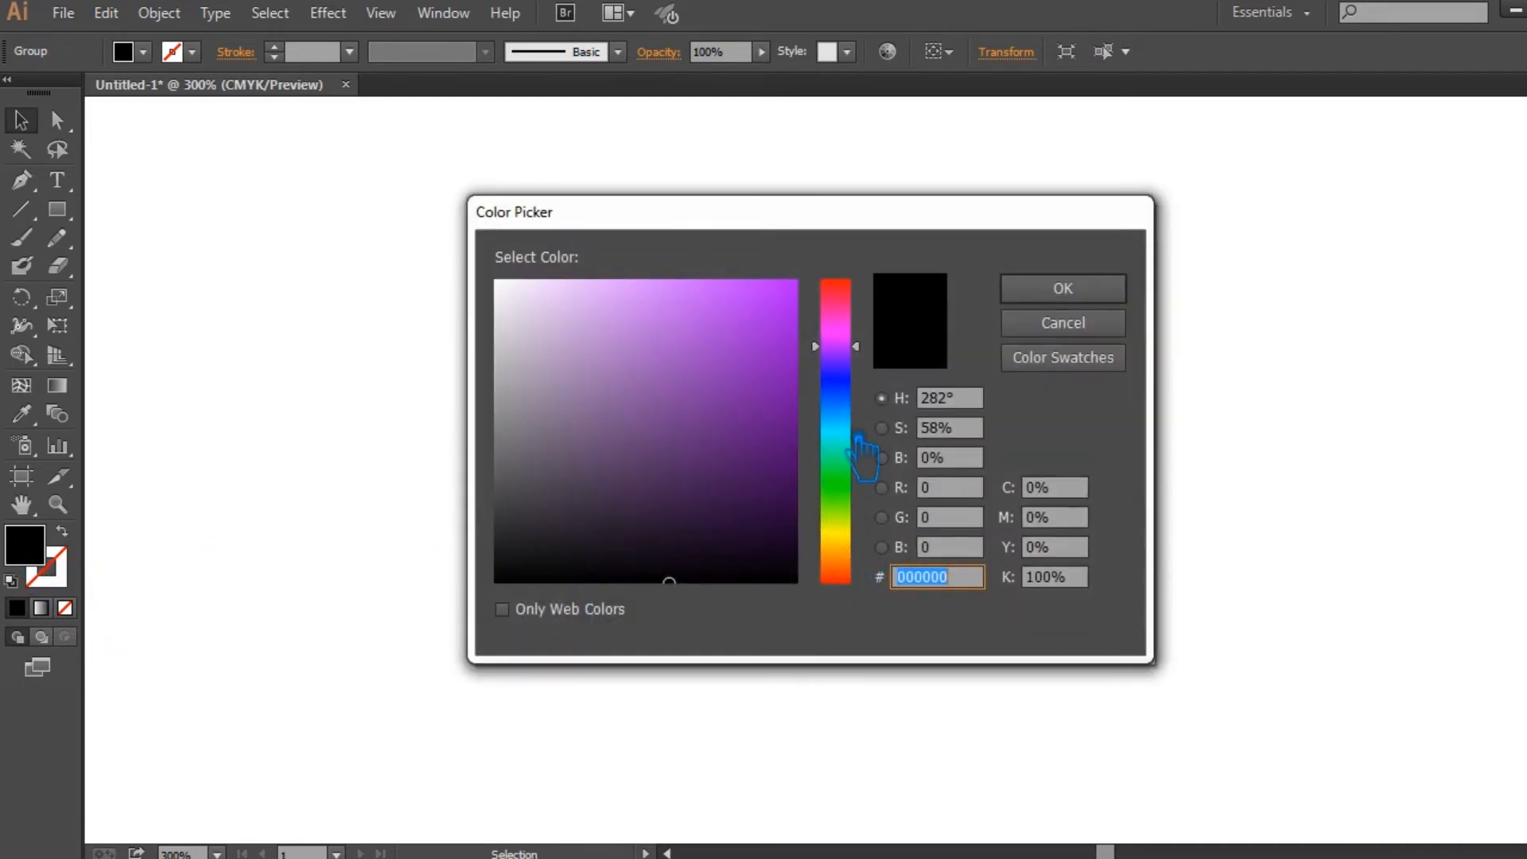
left_click_drag(848, 504, 870, 538)
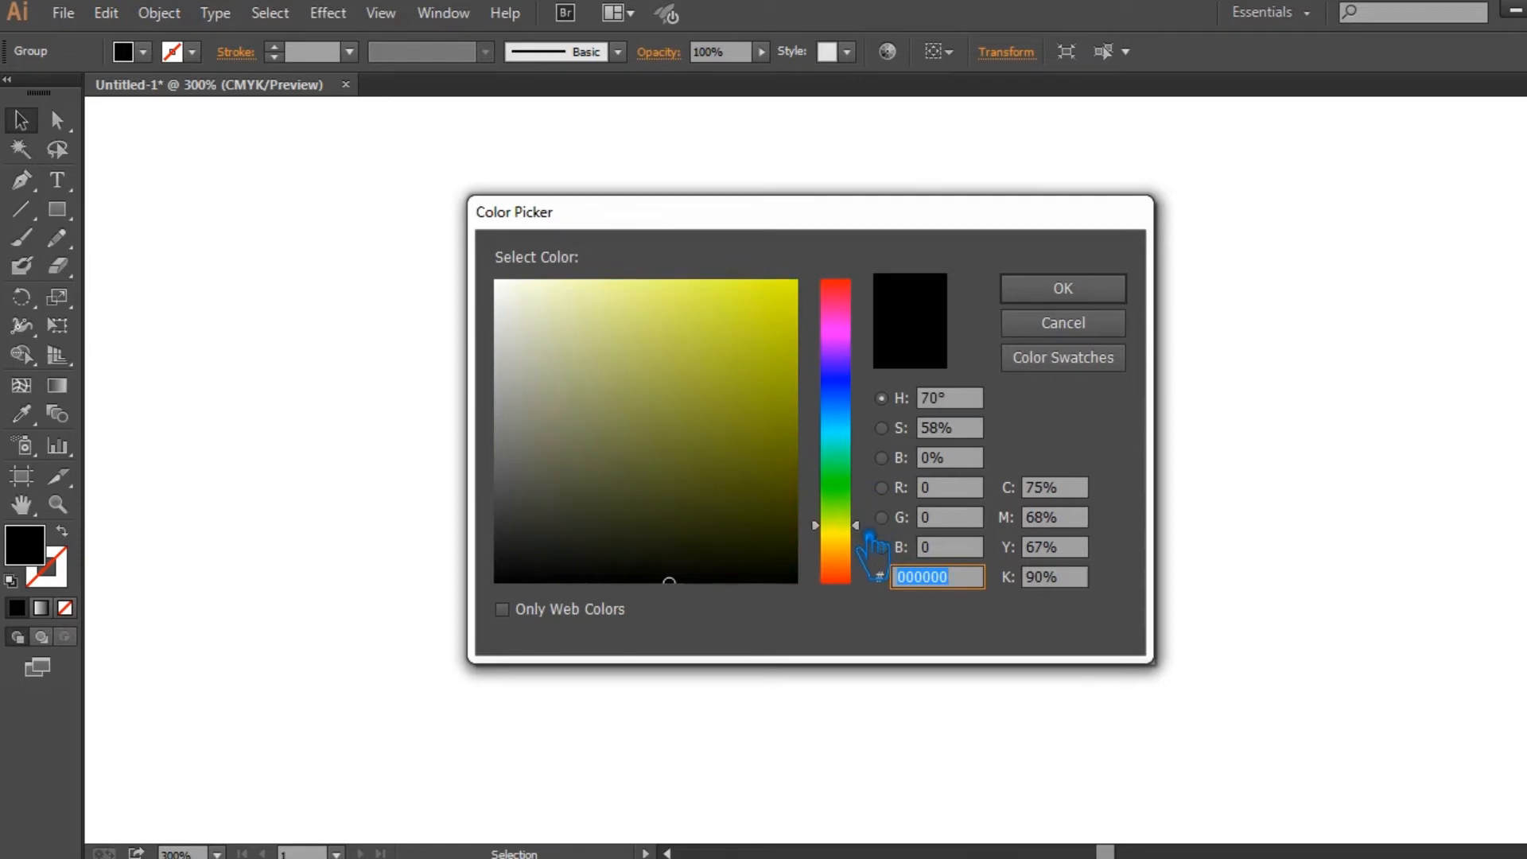
mouse_move(757, 407)
left_mouse_down()
mouse_move(726, 355)
mouse_move(733, 401)
left_mouse_up()
left_click(1060, 326)
left_click(1039, 437)
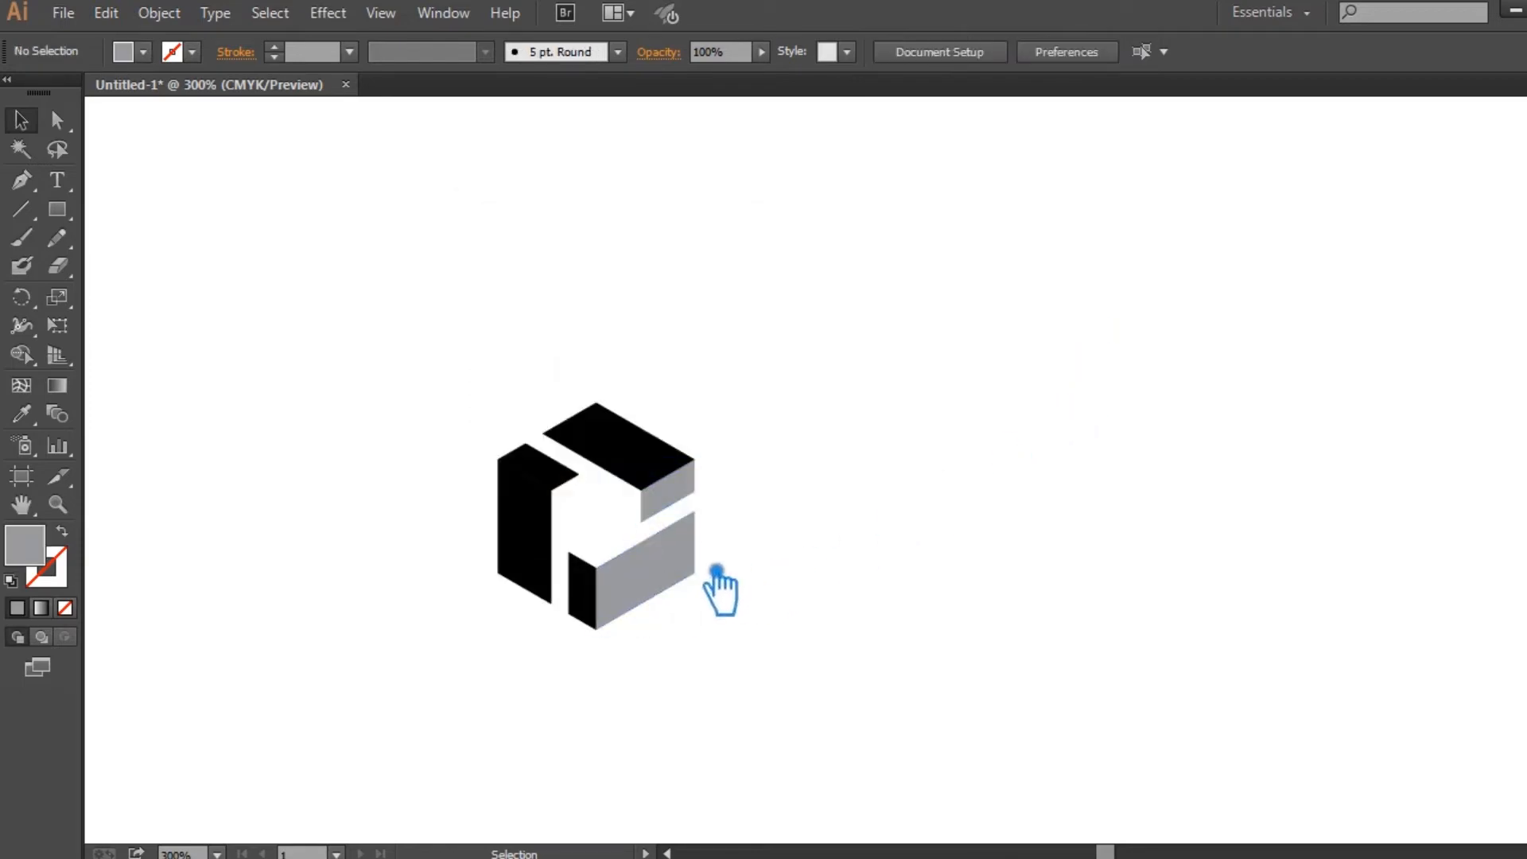
Switch the colour mode out of grayscale and fill the united right and lower-right faces with olive green.
left_click(660, 572)
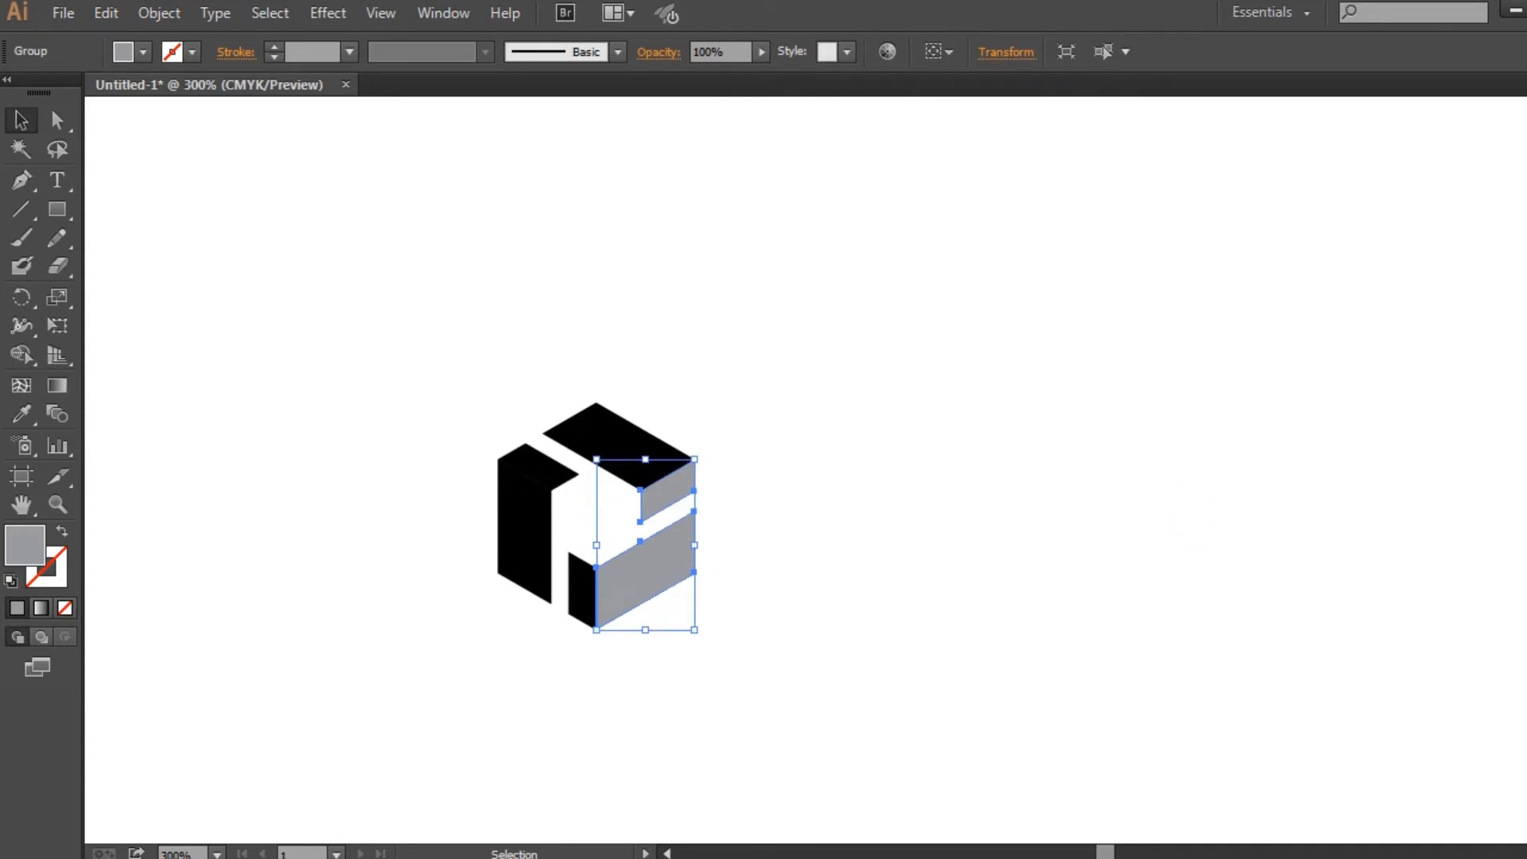
key("shift+F3")
key("shift+F3")
key("F6")
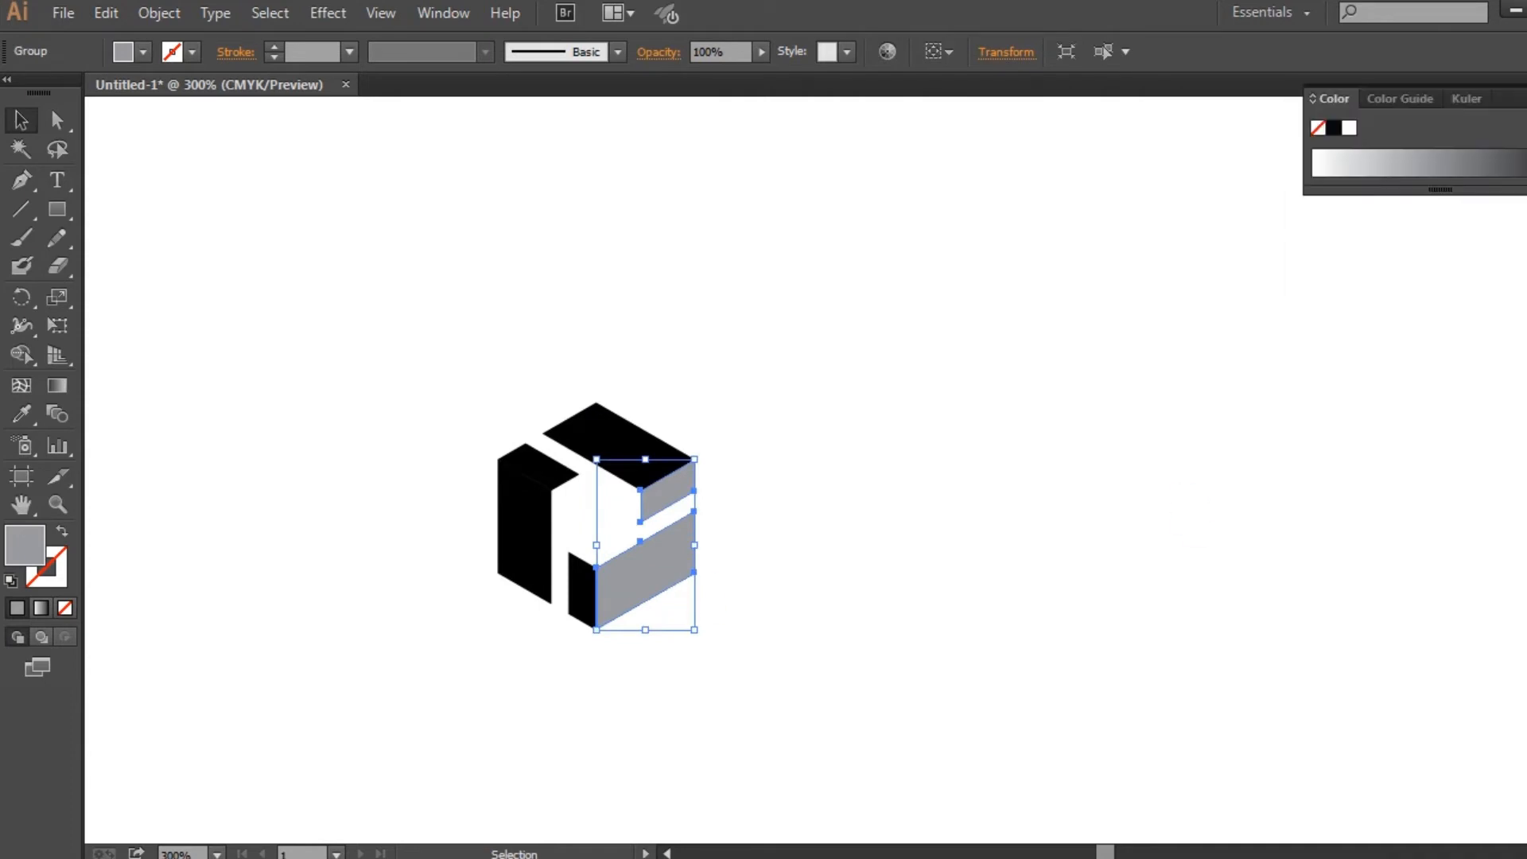
key("F6")
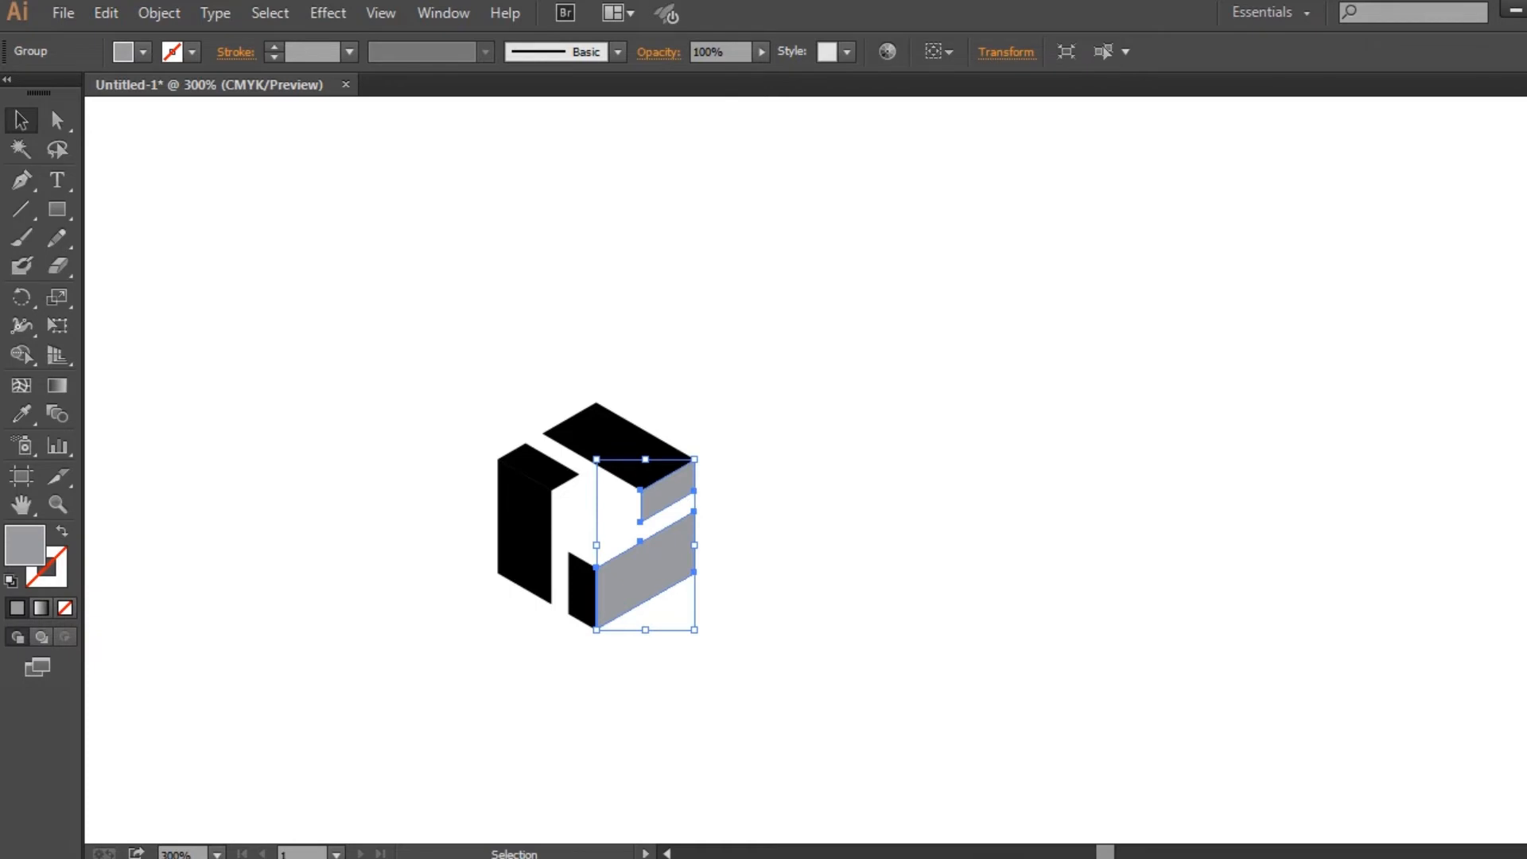
key("F6")
left_click(1515, 99)
left_click(1489, 163)
left_click(1415, 171)
left_click(865, 536)
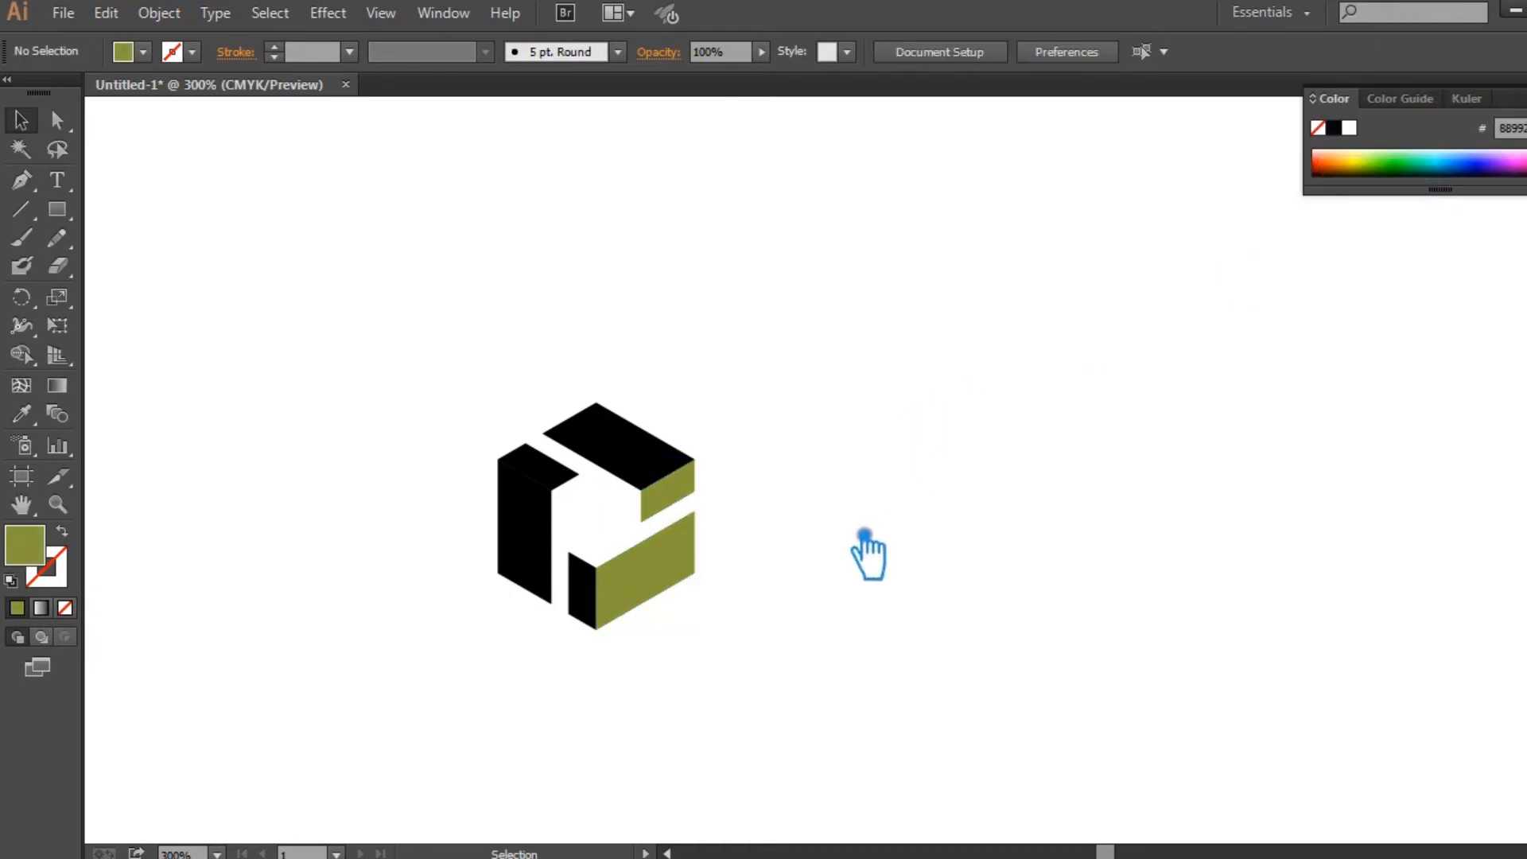
Copy the olive fill onto the left and small lower-left faces, and lighten it to A5B22F.
left_click(596, 593)
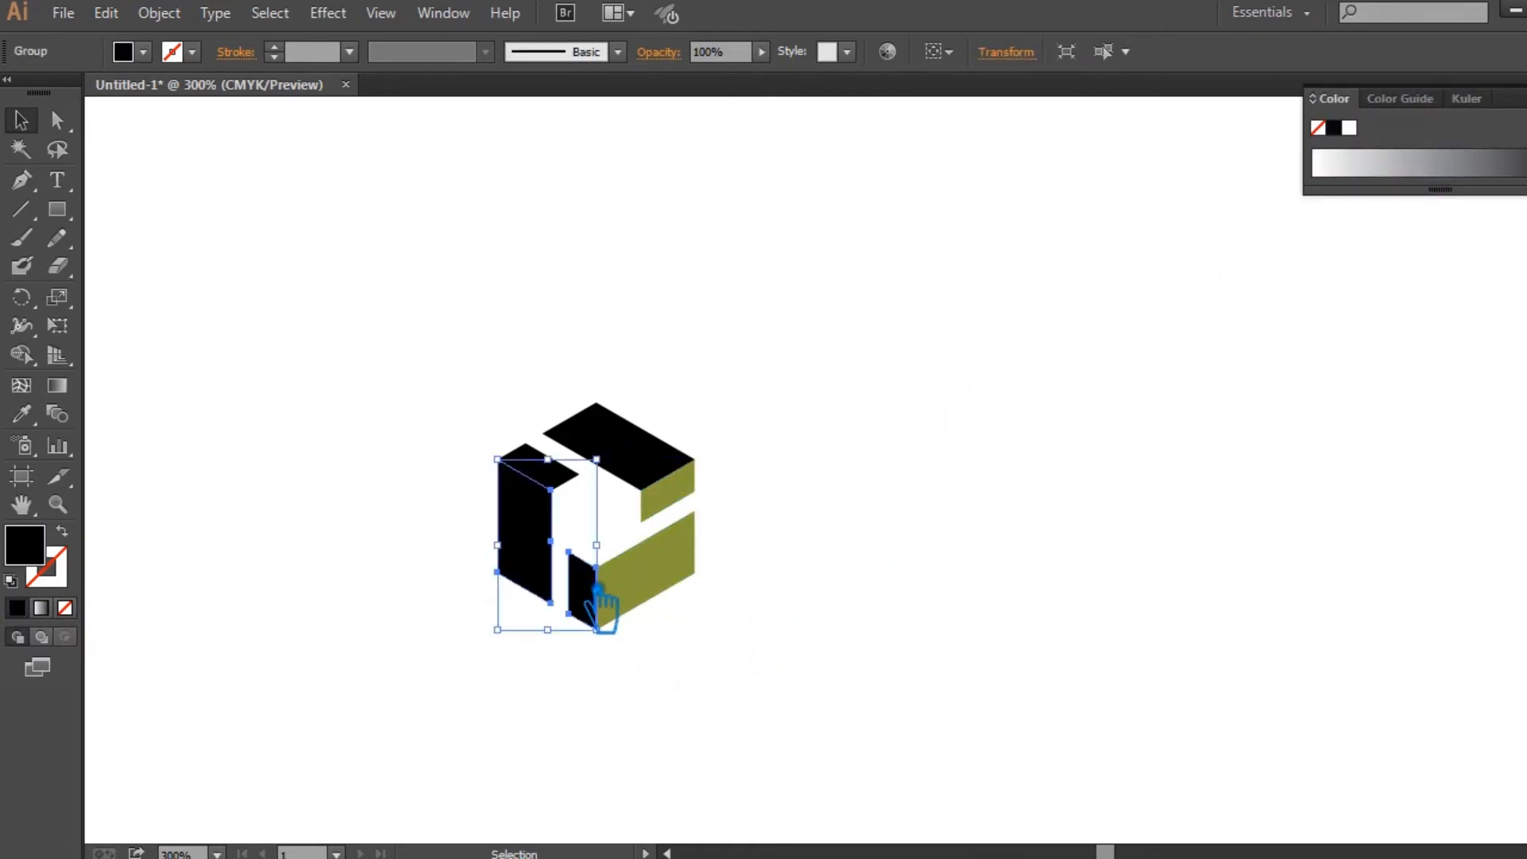
left_click(27, 418)
left_click(668, 601)
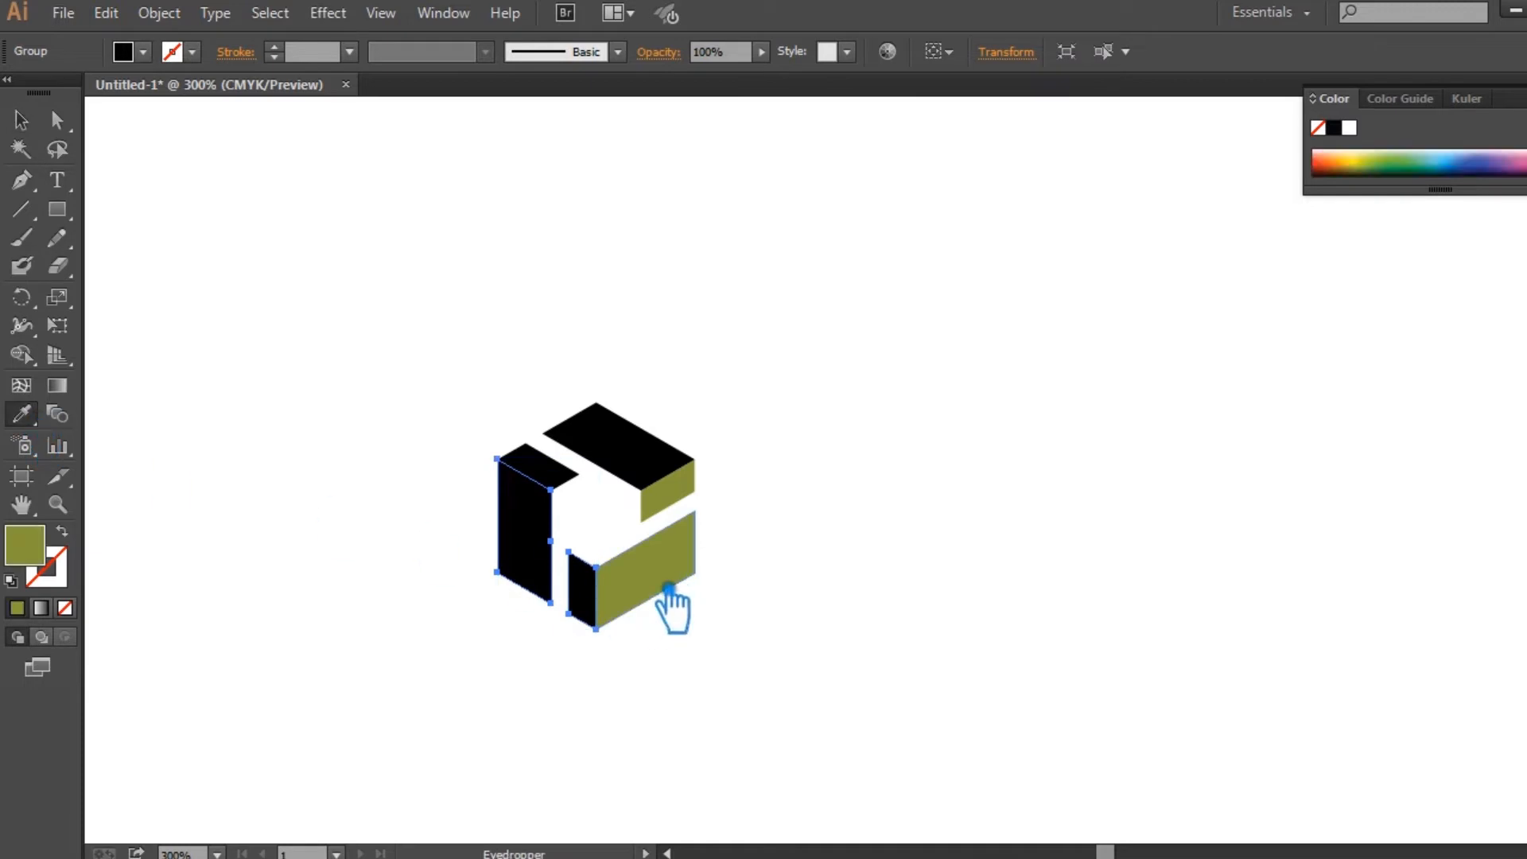
key("v")
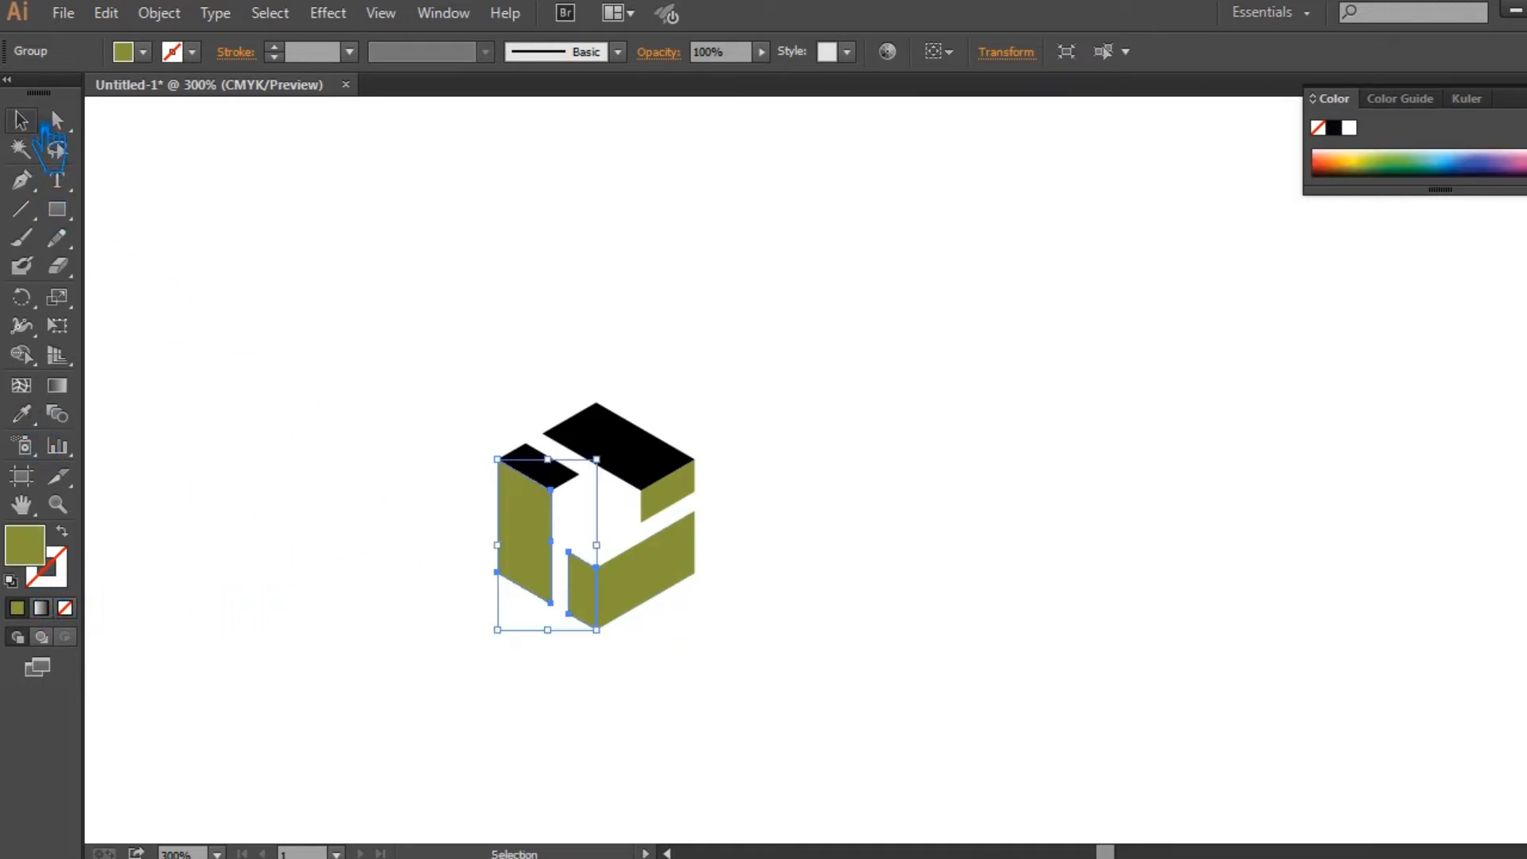
double_click(44, 557)
left_click_drag(726, 401, 719, 371)
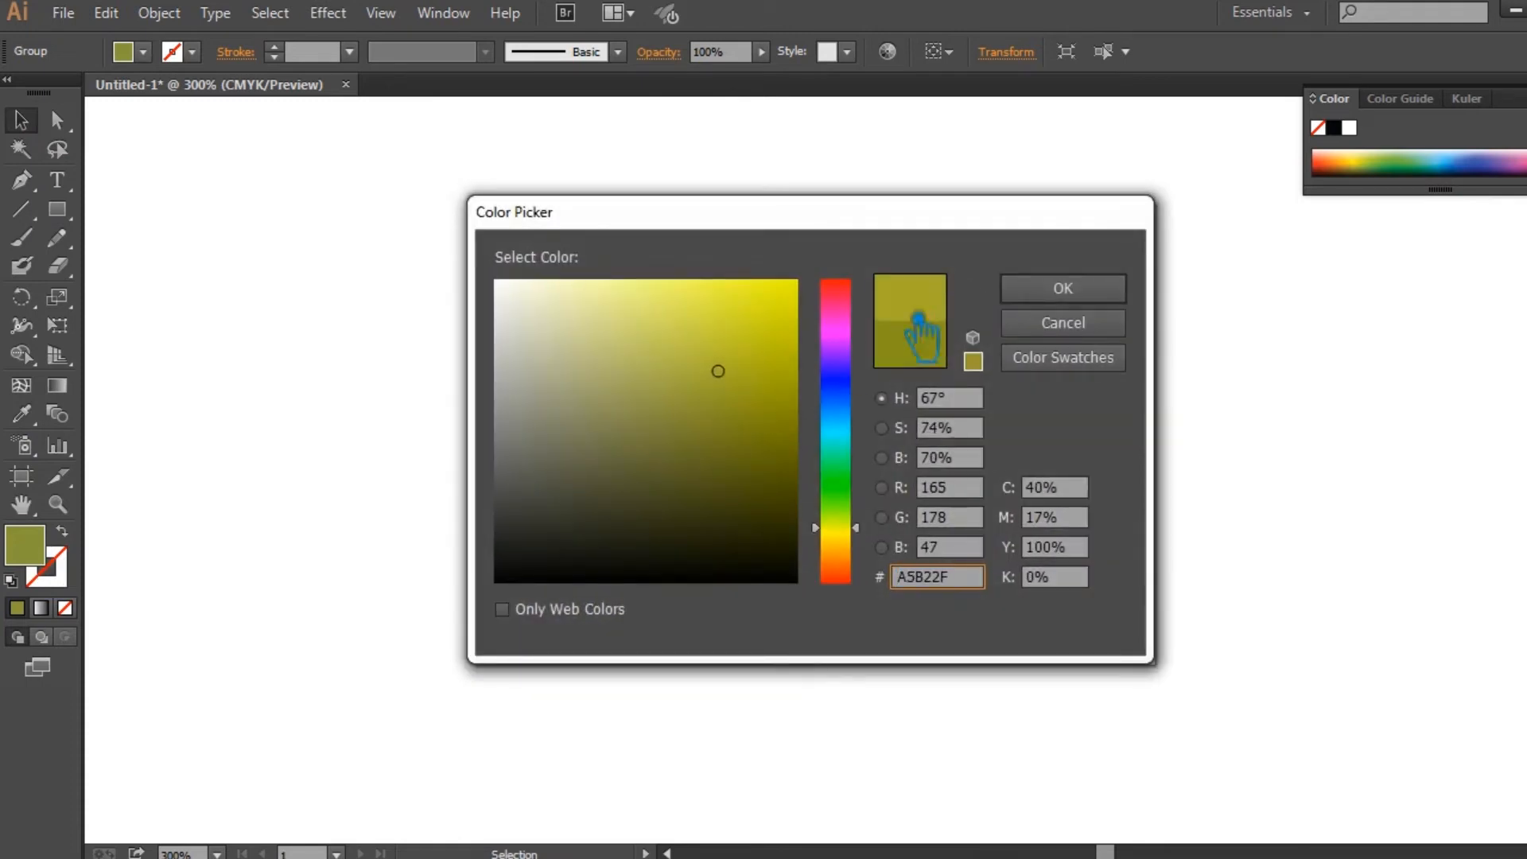
left_click(1064, 288)
left_click(1033, 437)
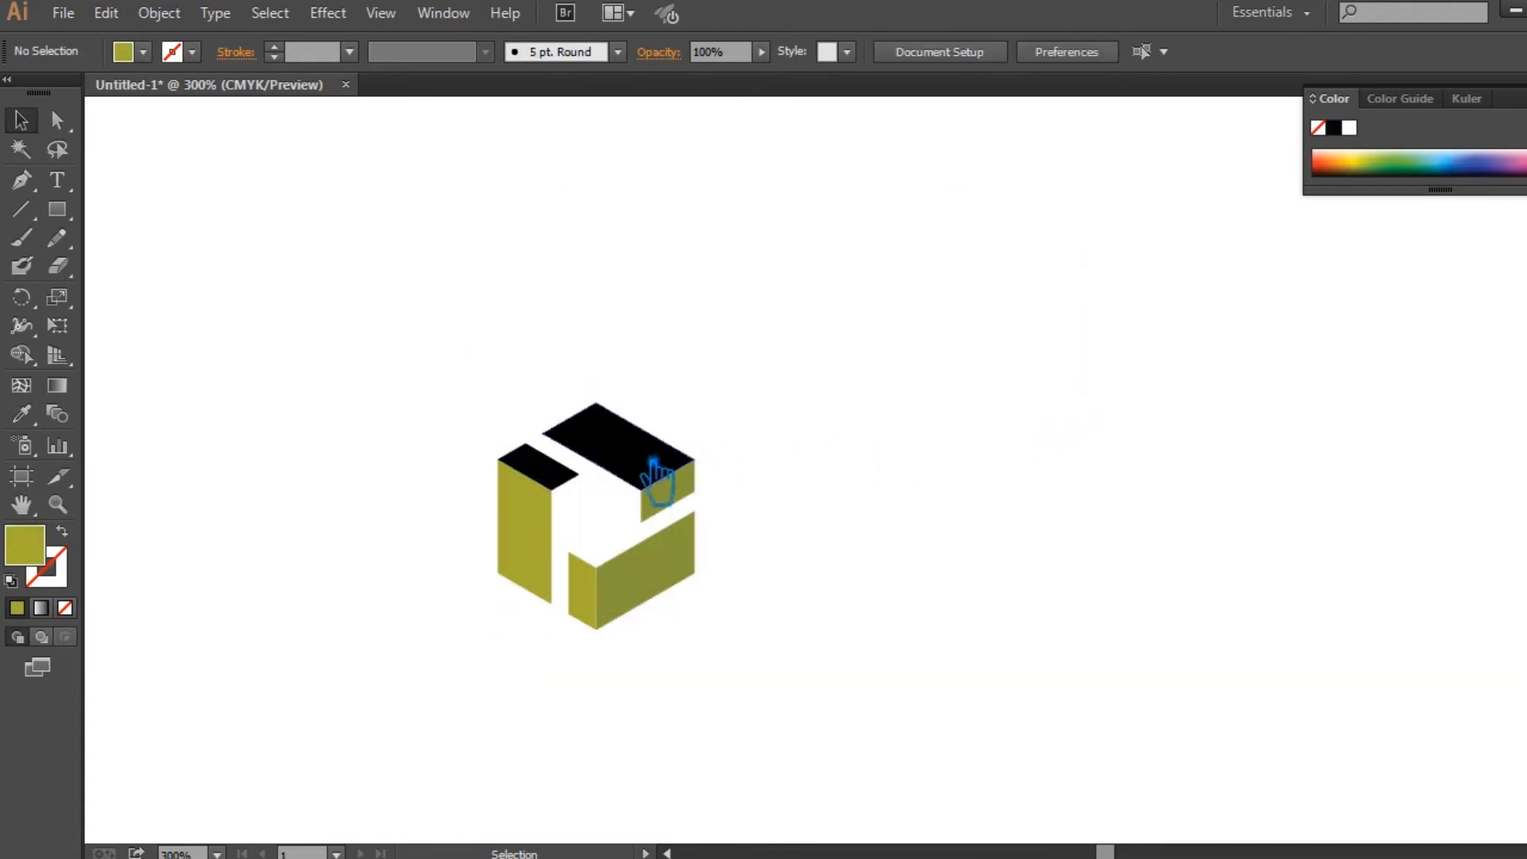
Copy the left face's fill onto the two top faces and brighten it to a vivid yellow-green.
left_click(642, 473)
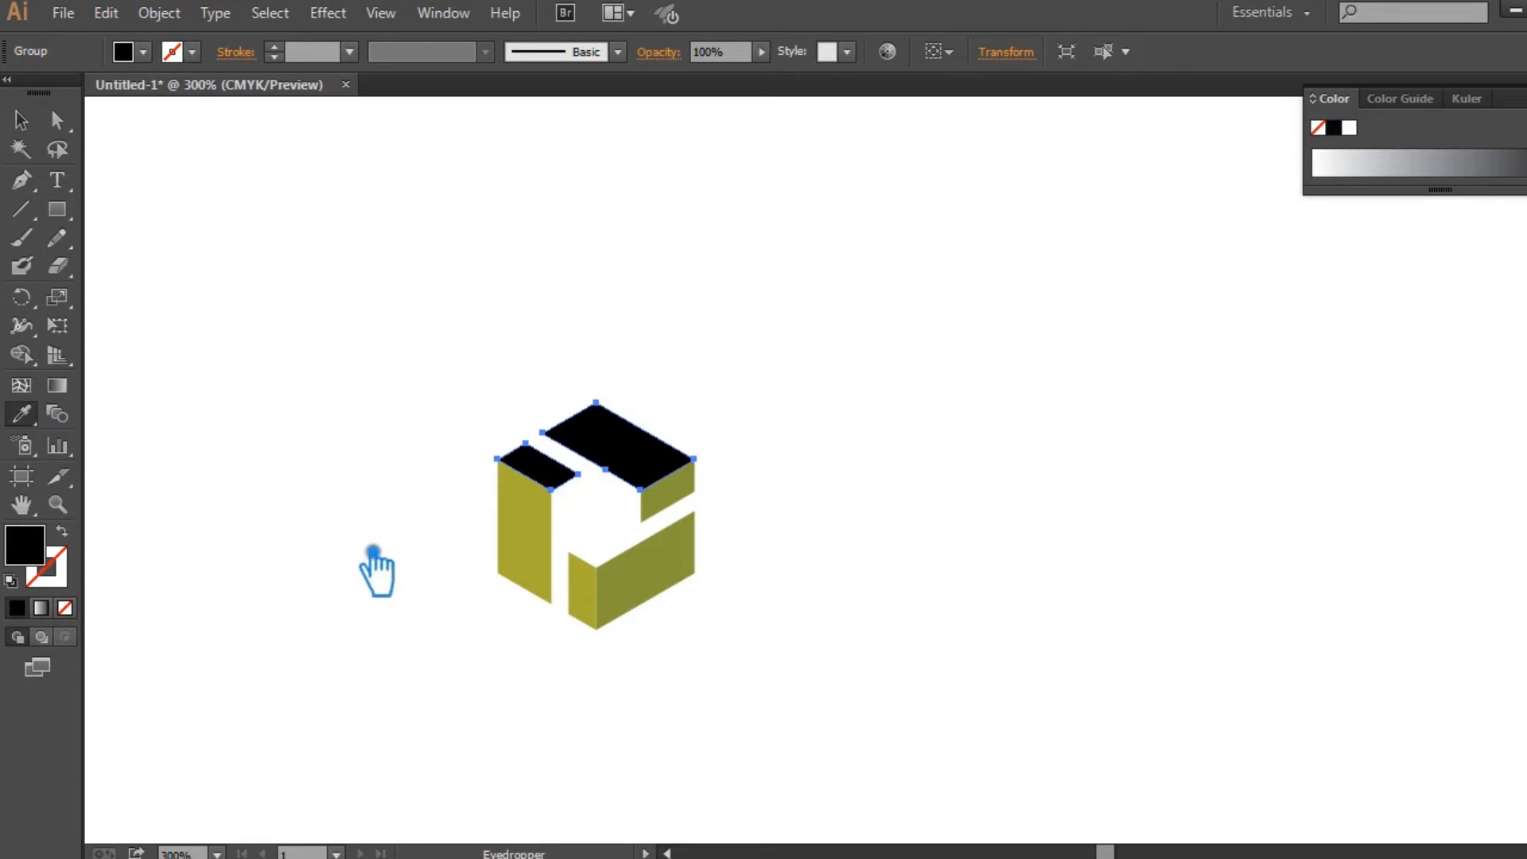
left_click(549, 521)
double_click(46, 545)
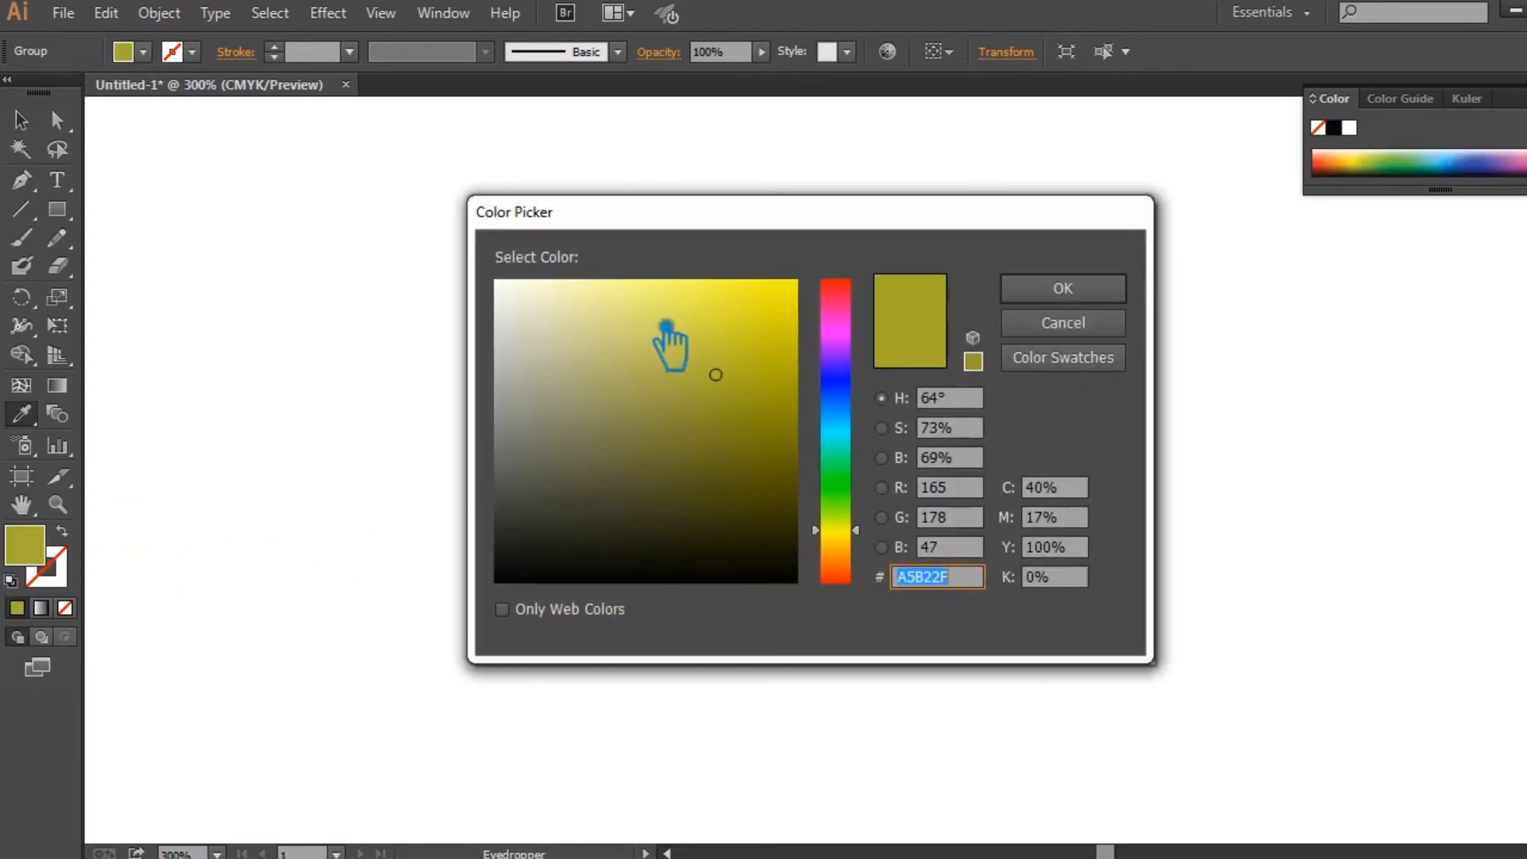
left_click(722, 337)
left_click(1061, 290)
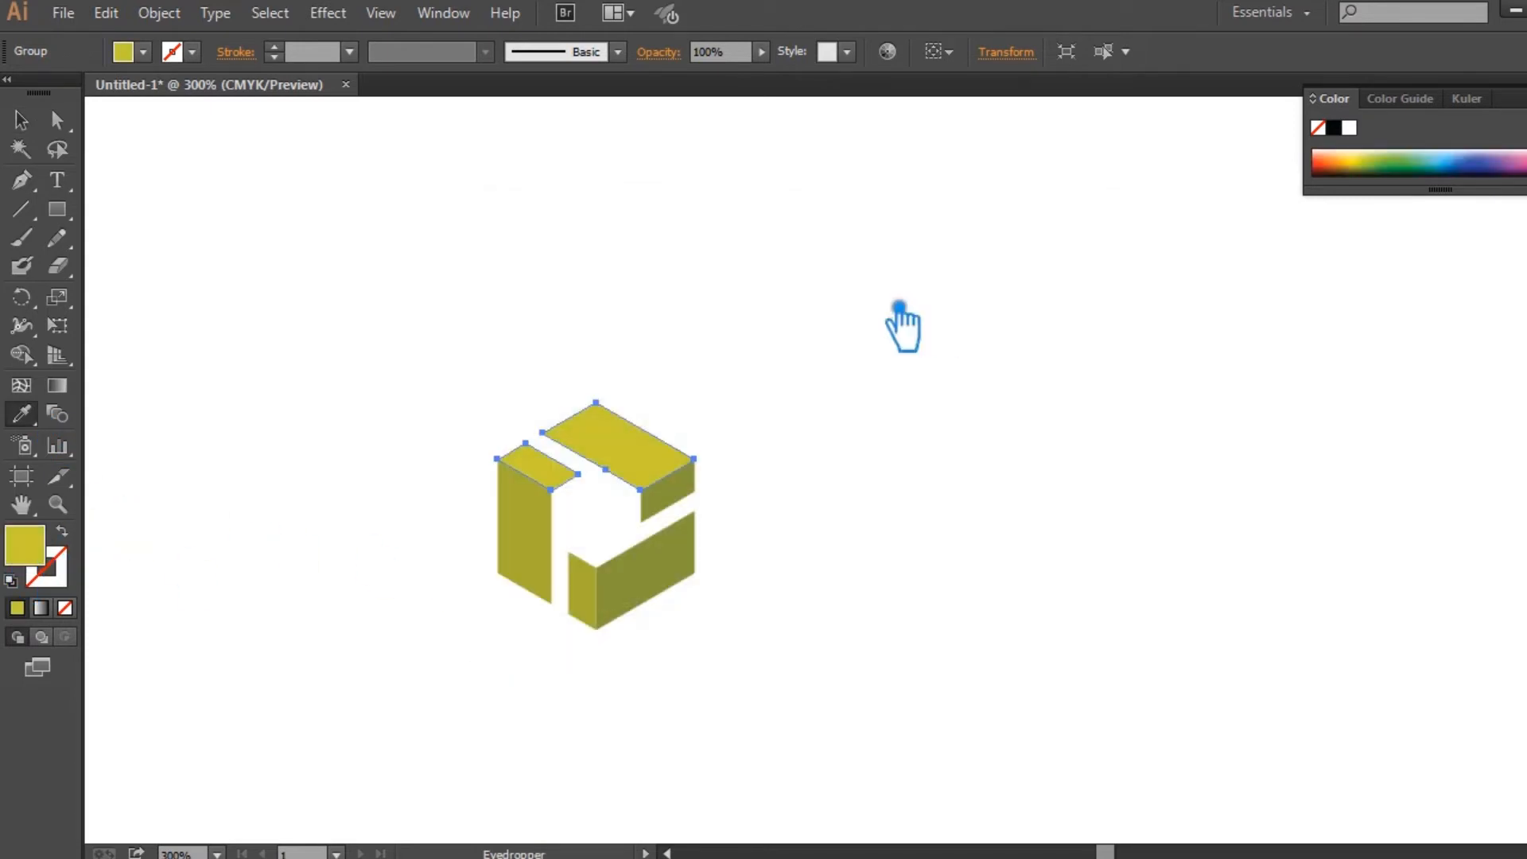
left_click(21, 119)
left_click(692, 318)
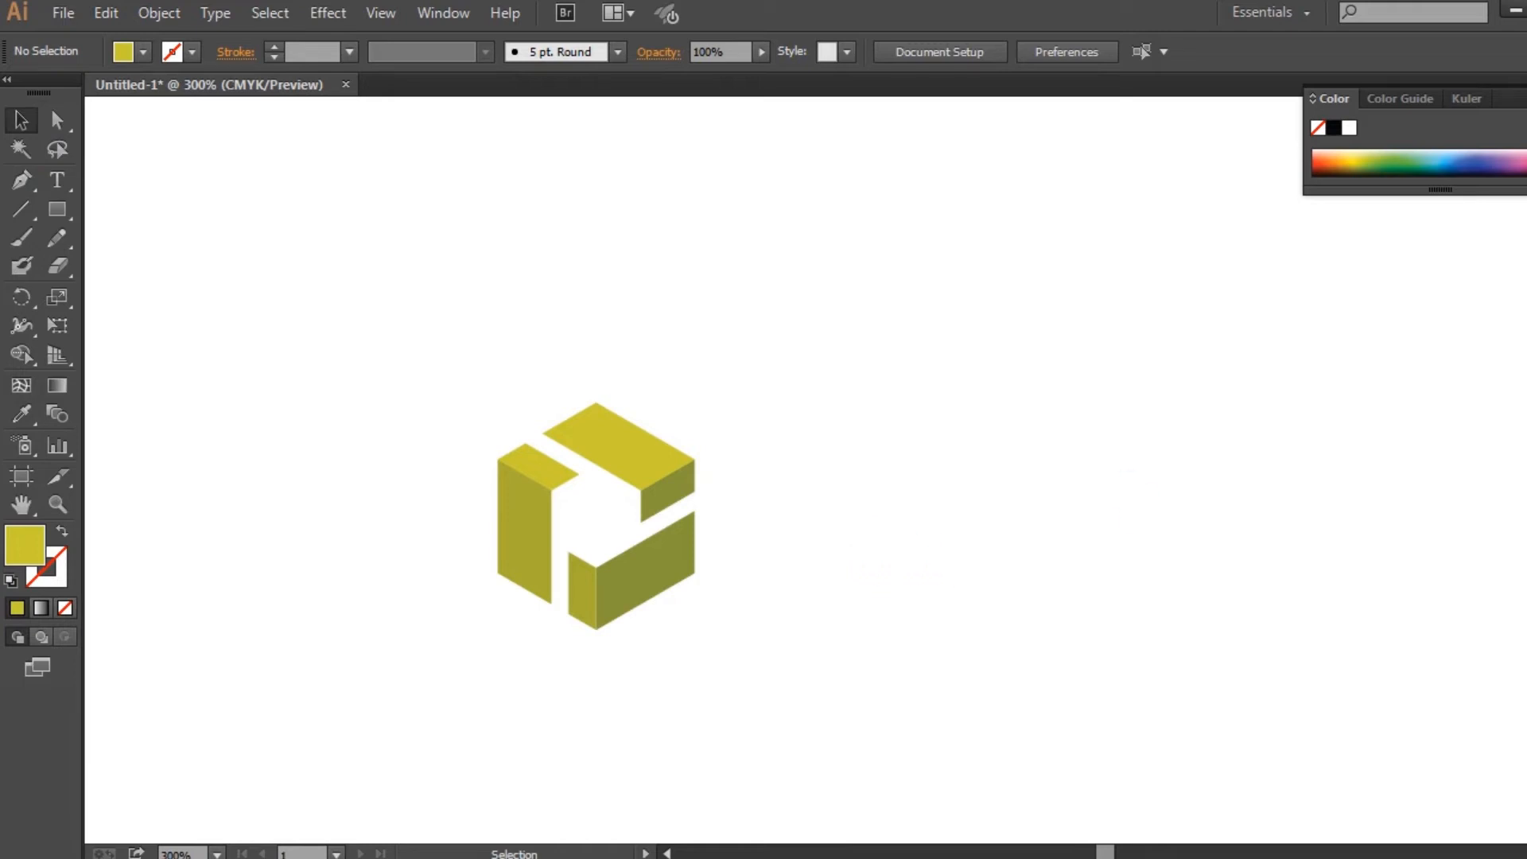
Delete the extra anchor point midway along the left face's inner vertical edge.
key("F6")
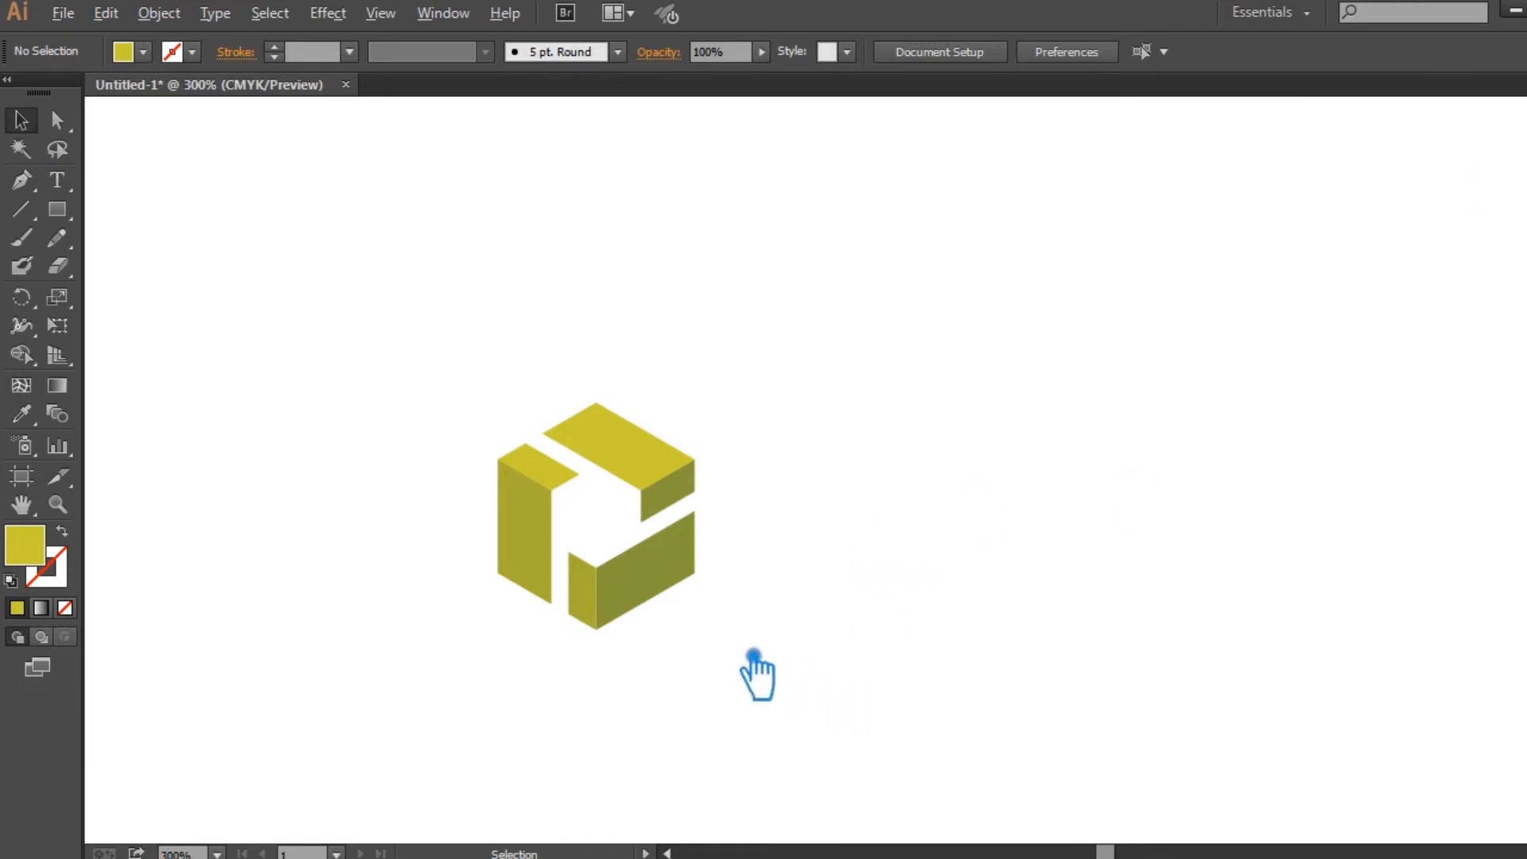
scroll(750, 654, "up", 2)
left_click_drag(744, 573, 1006, 646)
left_click_drag(1064, 688, 320, 264)
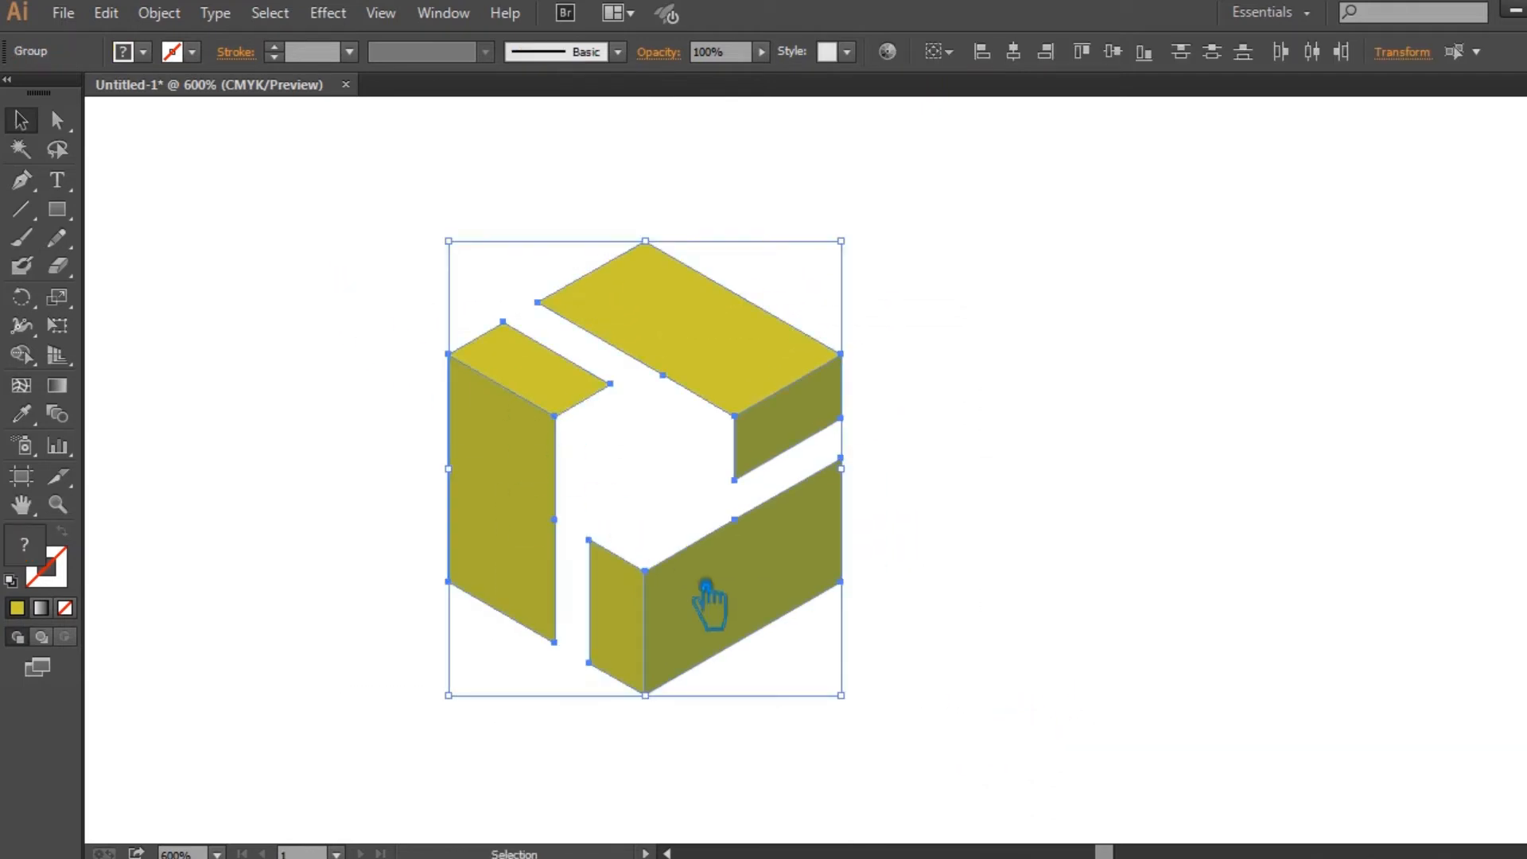
left_click(1029, 630)
left_click(511, 529)
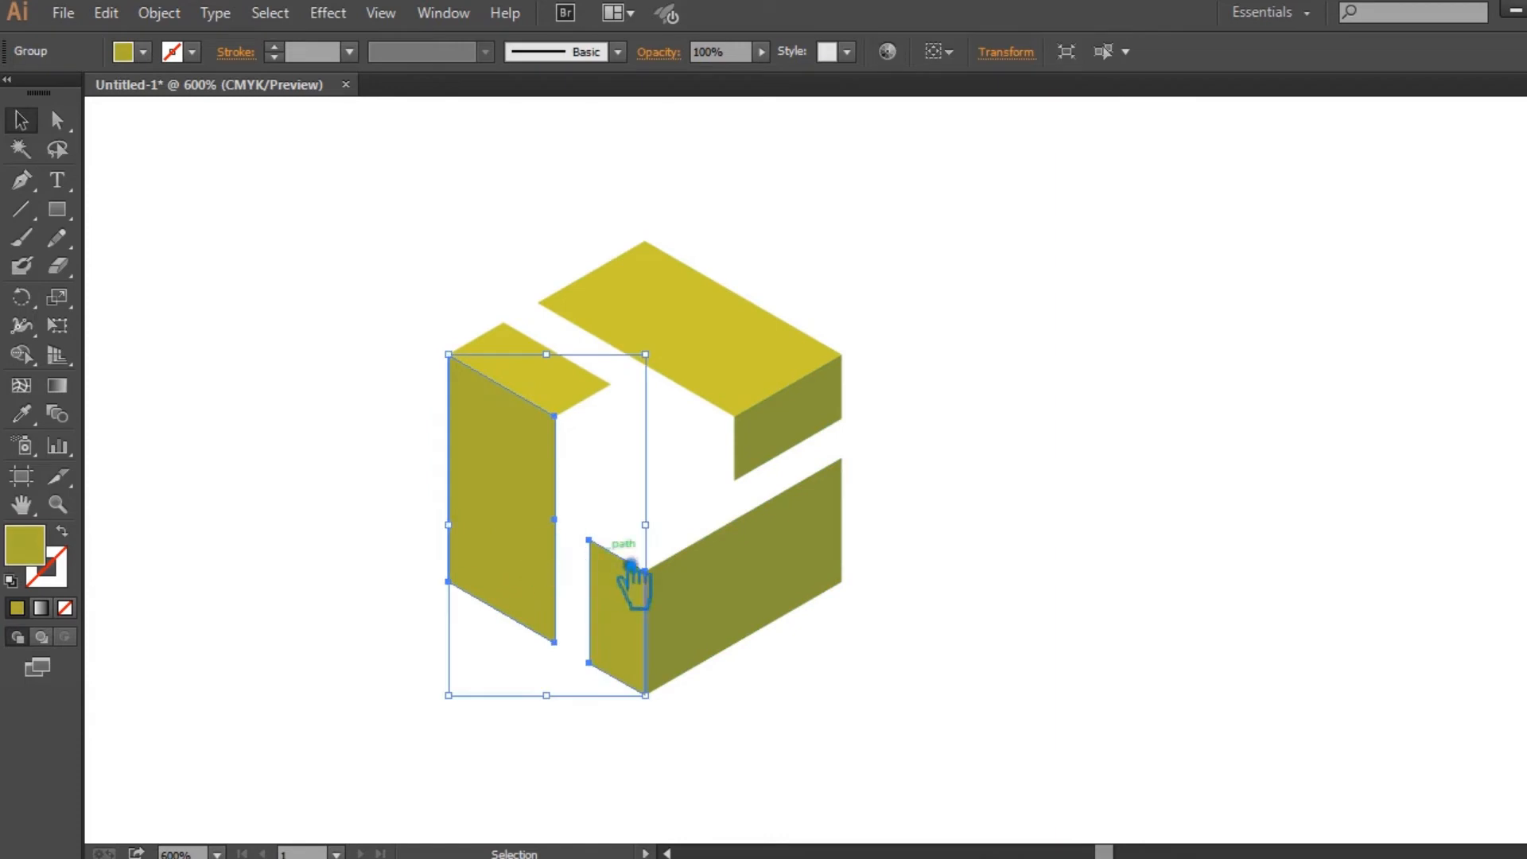
key("p")
left_click(554, 520)
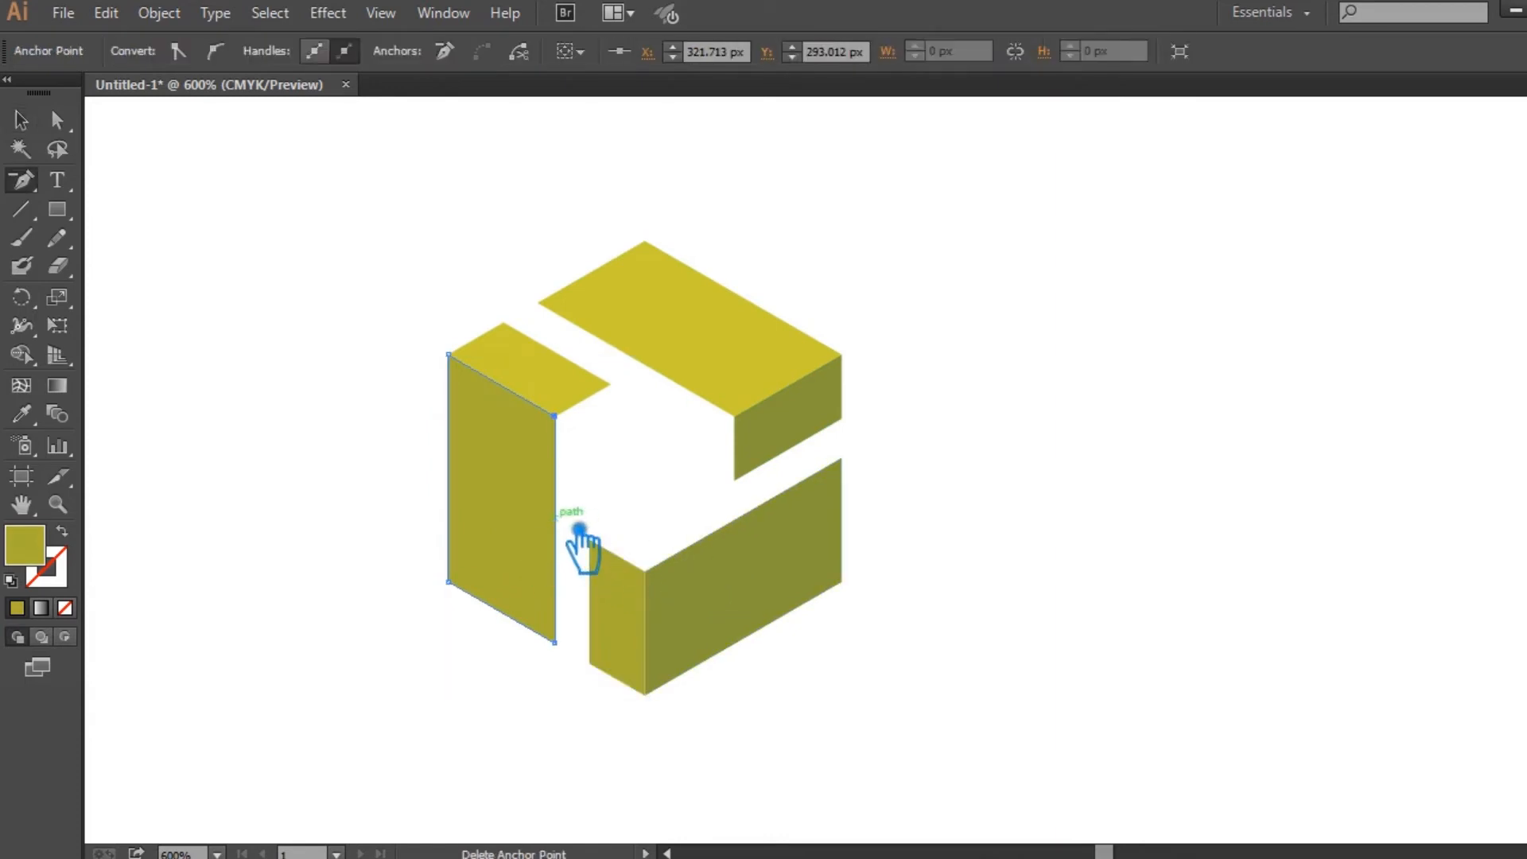
left_click(21, 121)
left_click(1153, 614)
Delete the extra anchor point on the upper edge of the large lower-right face.
left_click(705, 573)
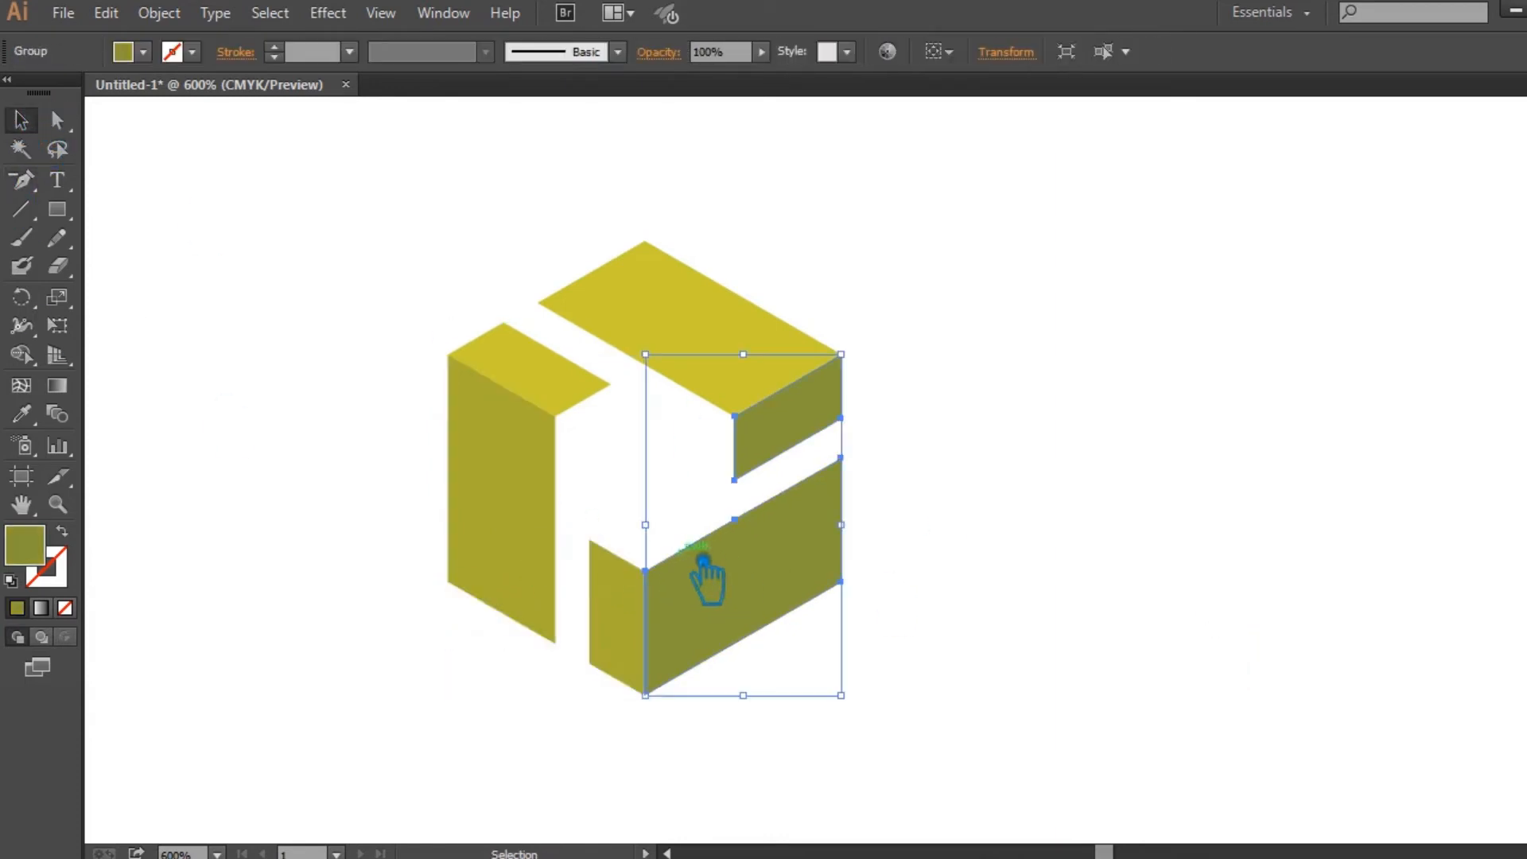
key("p")
left_click(737, 523)
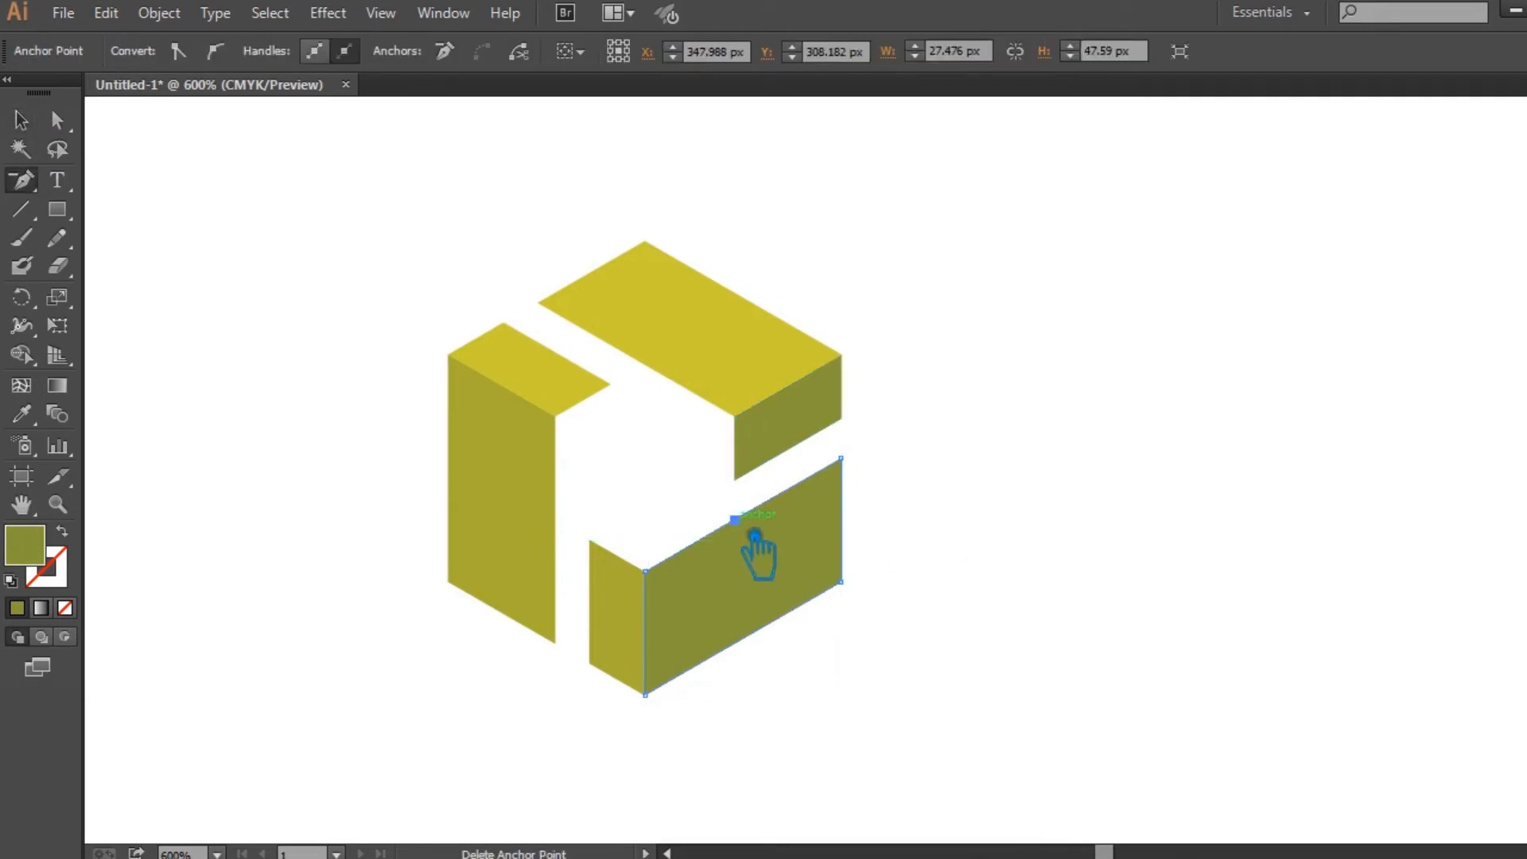
left_click(21, 120)
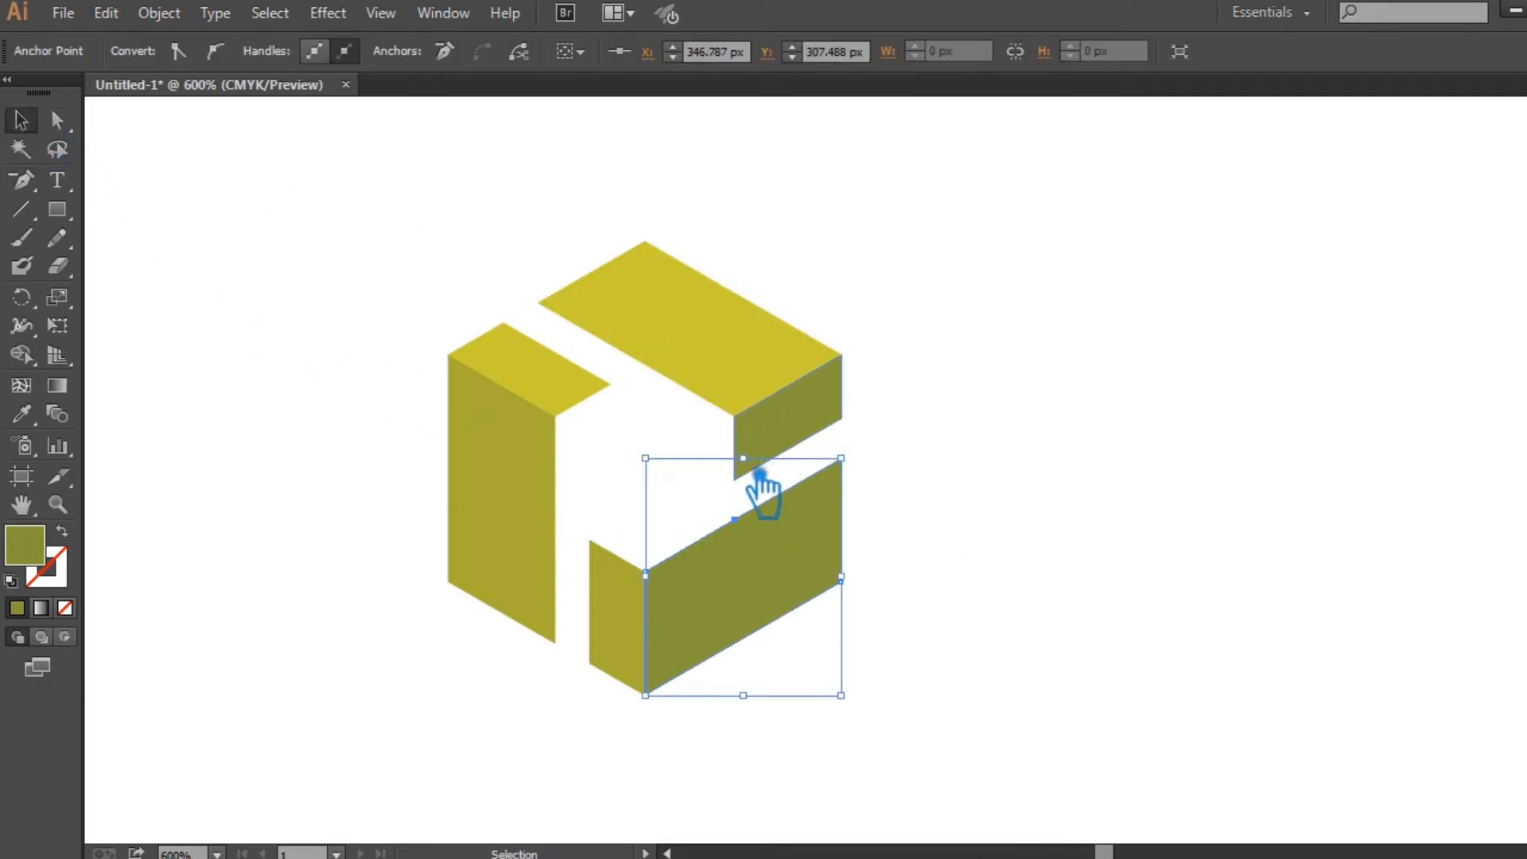
key("p")
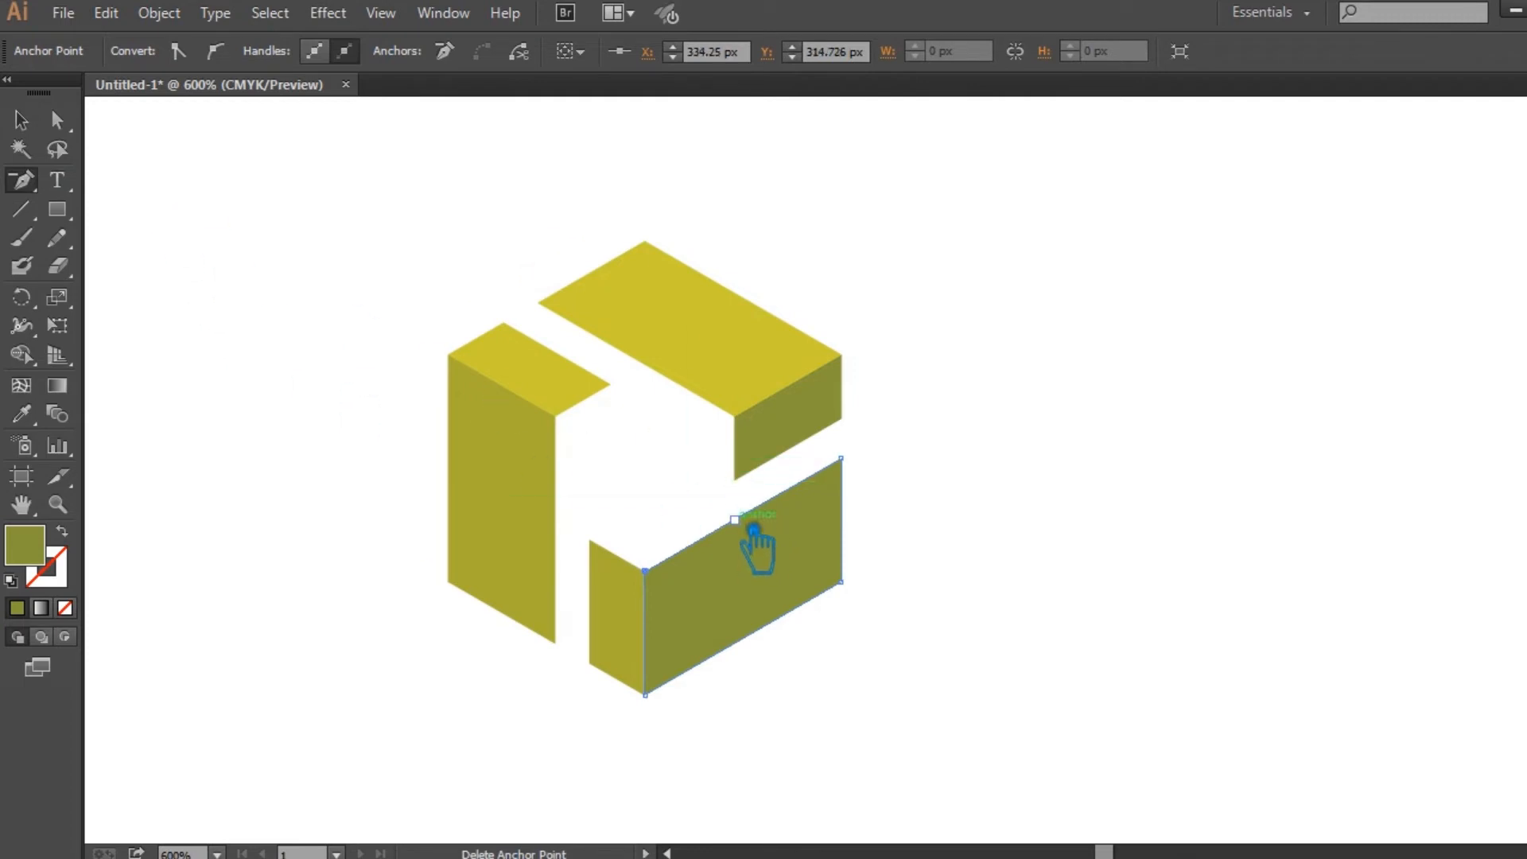
left_click(22, 120)
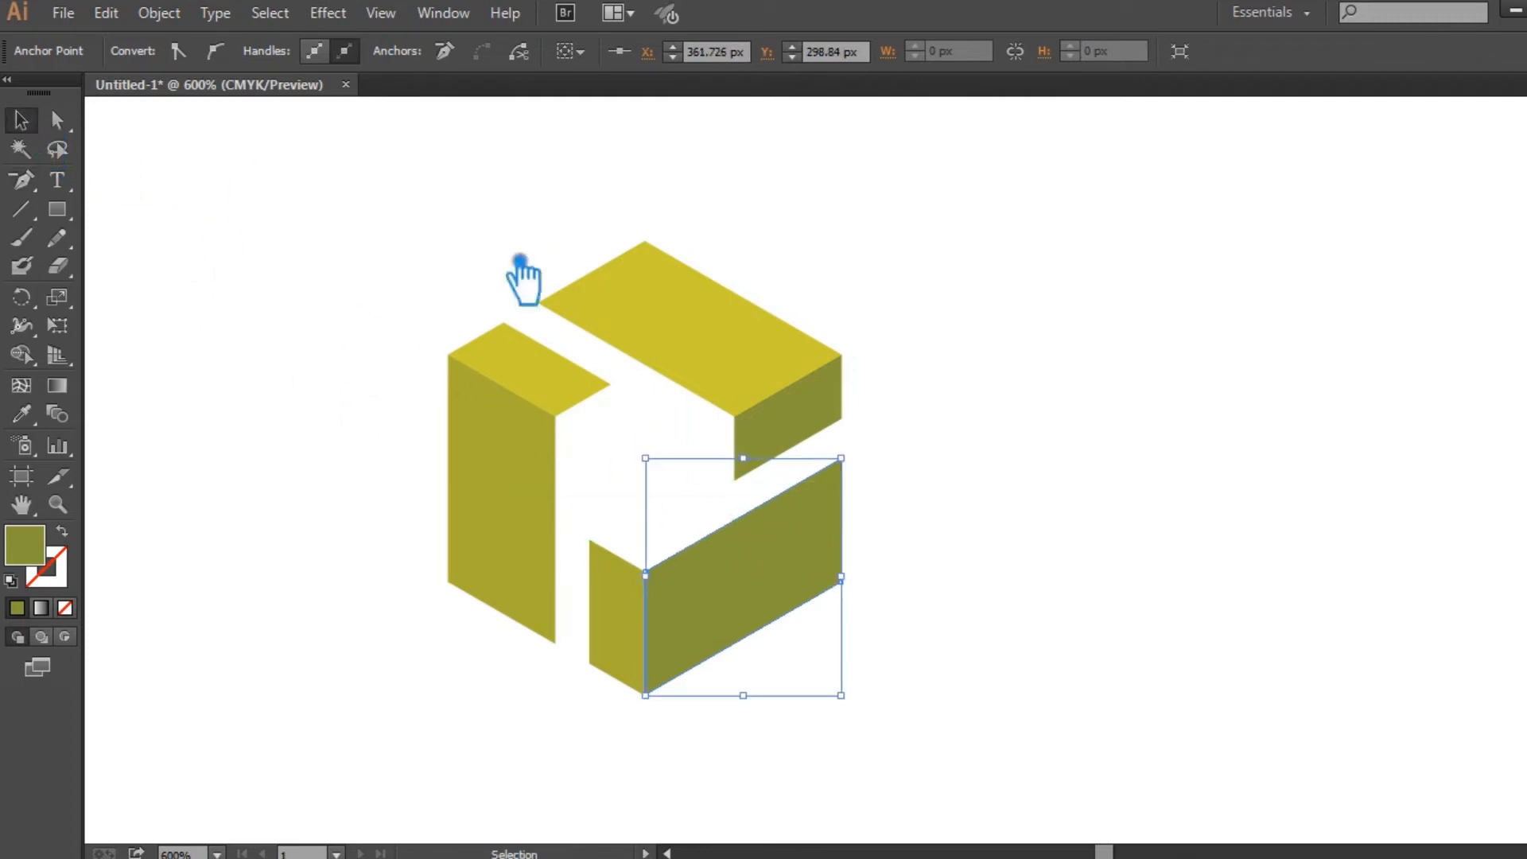
Delete the extra anchor point on the large top face's lower edge, and check the anchors of all pieces.
left_click(775, 362)
key("p")
left_click(686, 388, "ctrl")
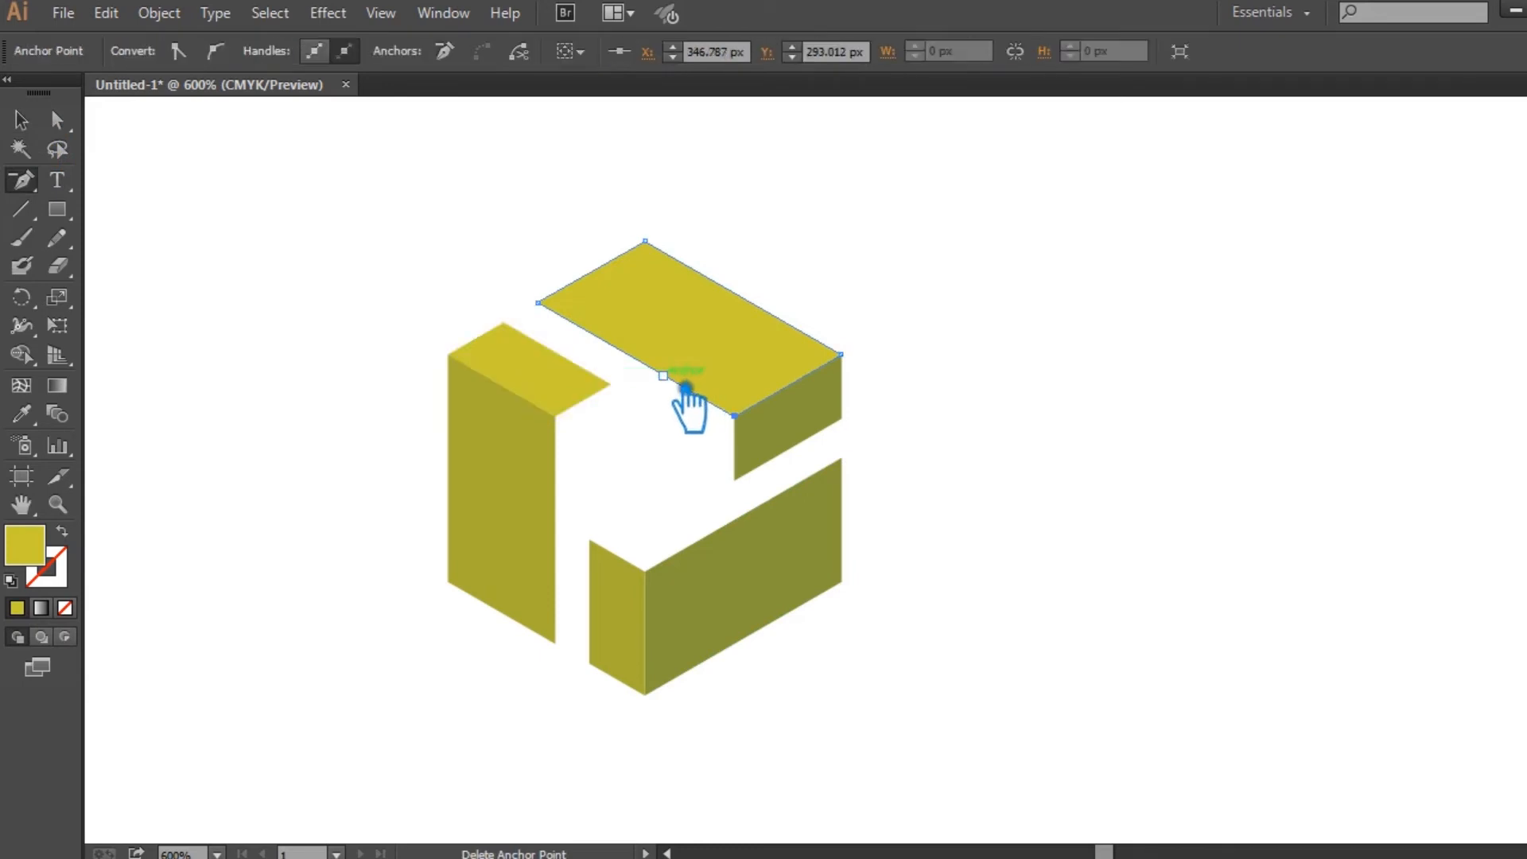
left_click(24, 122)
left_click_drag(366, 242, 1110, 700)
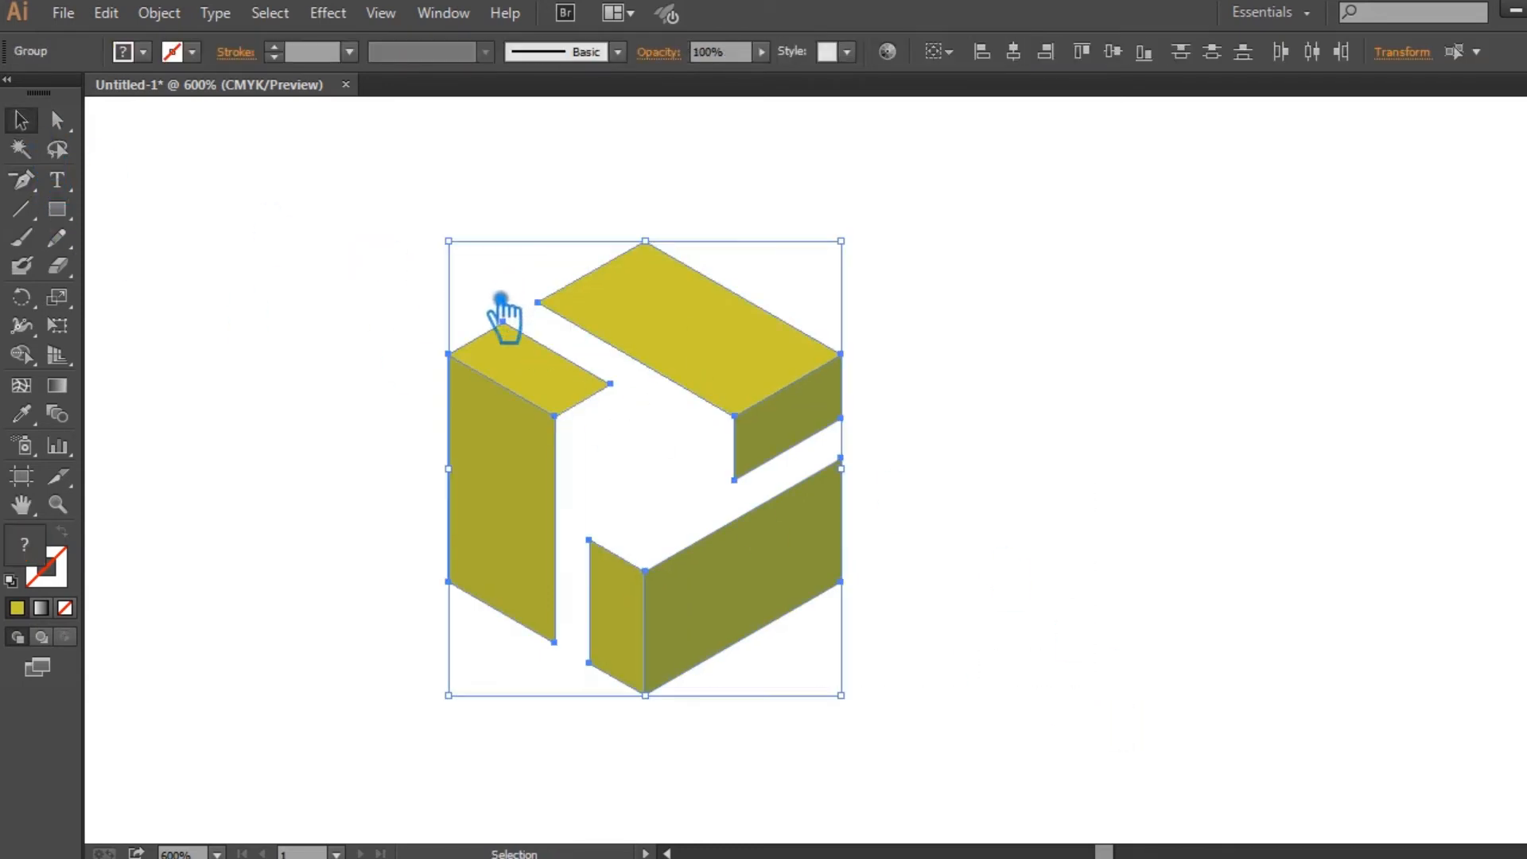
left_click(977, 488)
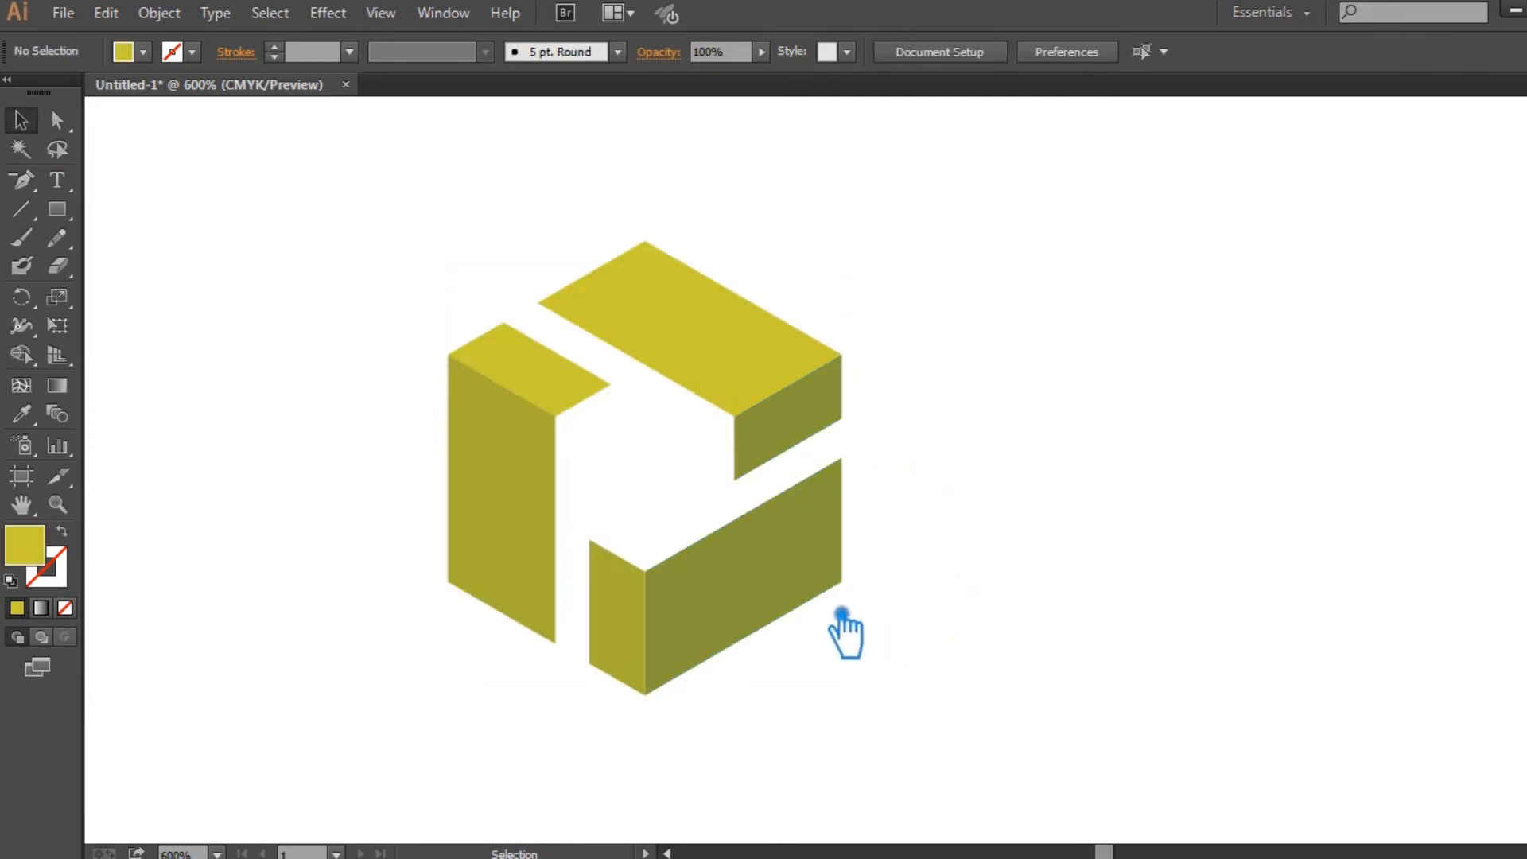
Recolour the two top faces by sampling the left face's fill and making it slightly lighter and more saturated.
left_click(787, 597)
left_click(643, 625)
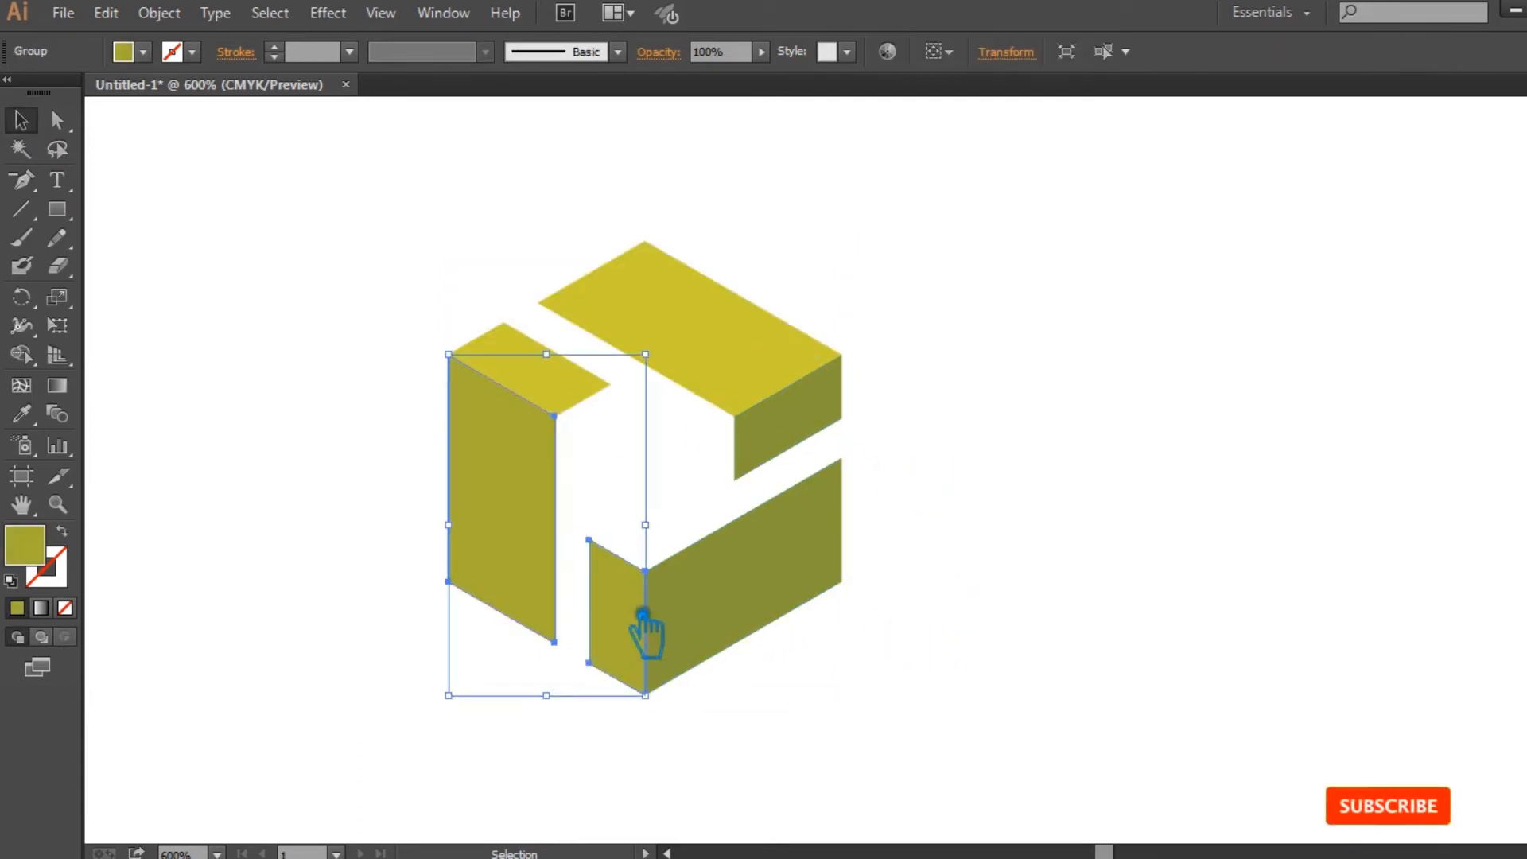
left_click(702, 362)
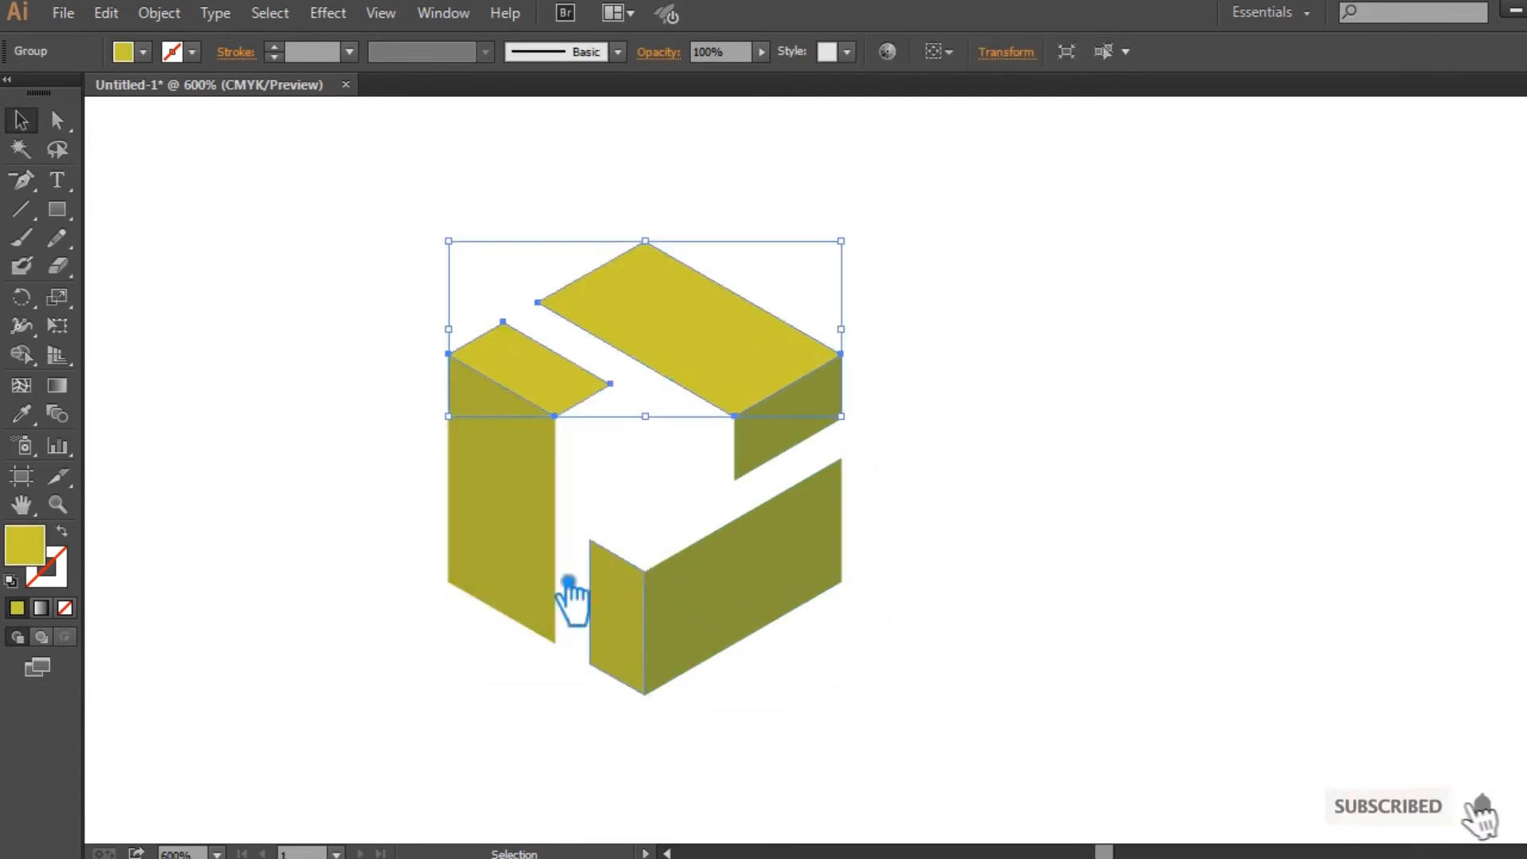
left_click(22, 413)
left_click(541, 502)
left_click(22, 121)
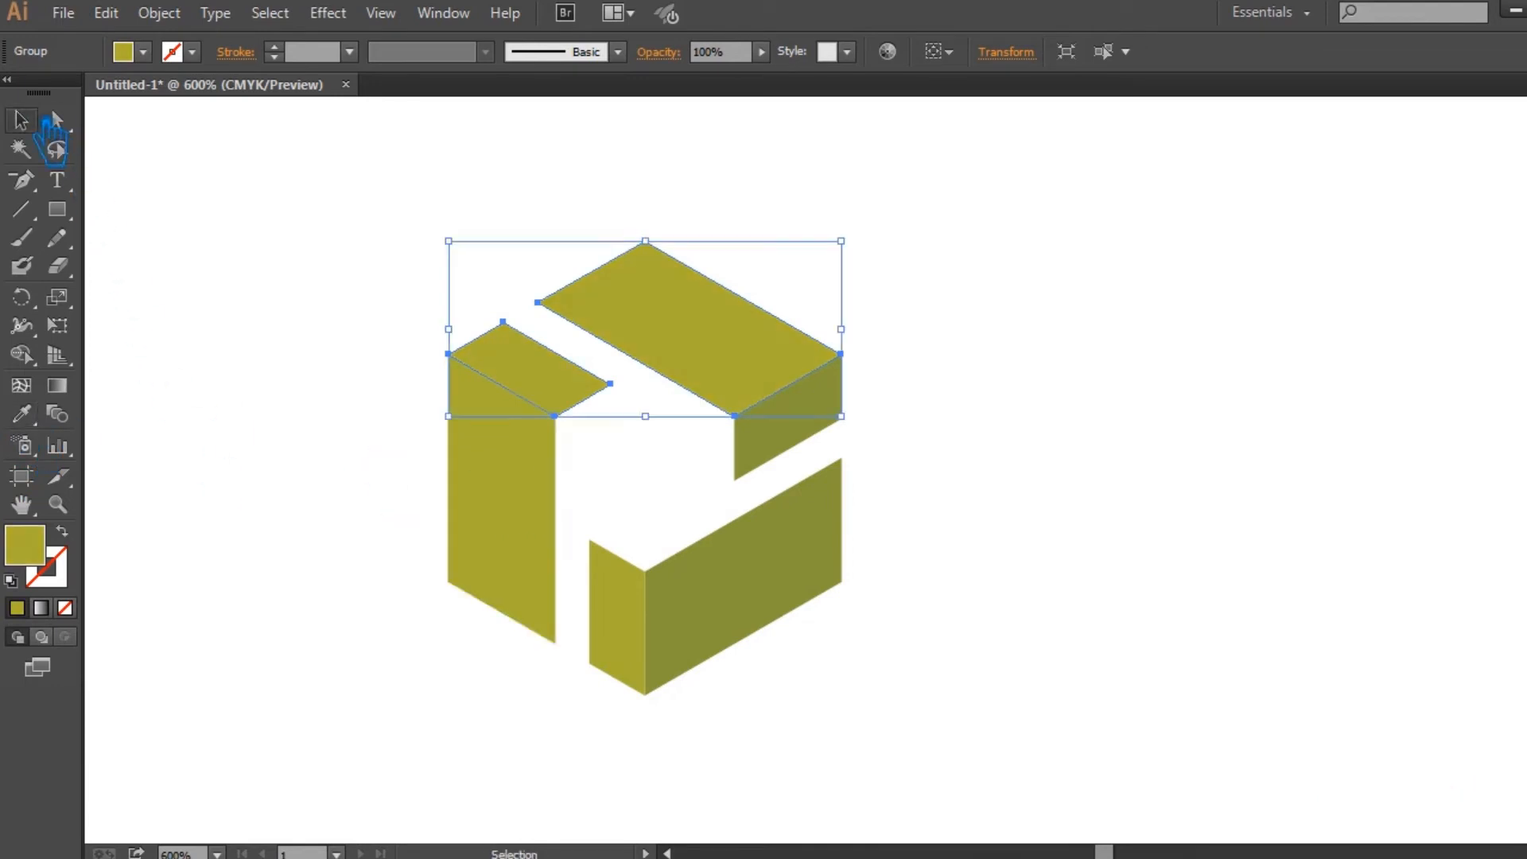
double_click(53, 556)
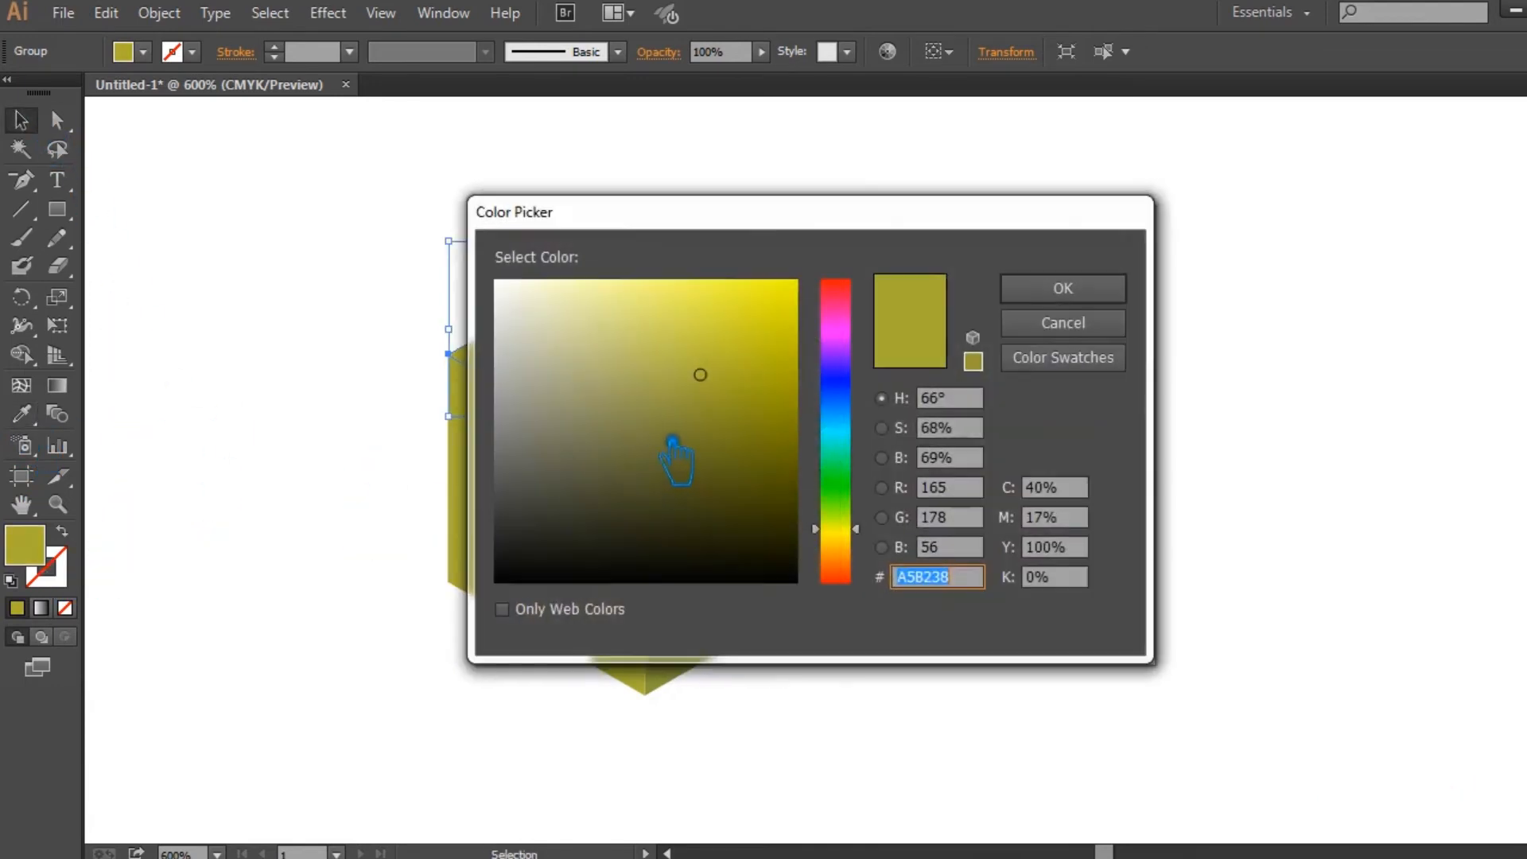
left_click(725, 364)
left_click(1063, 288)
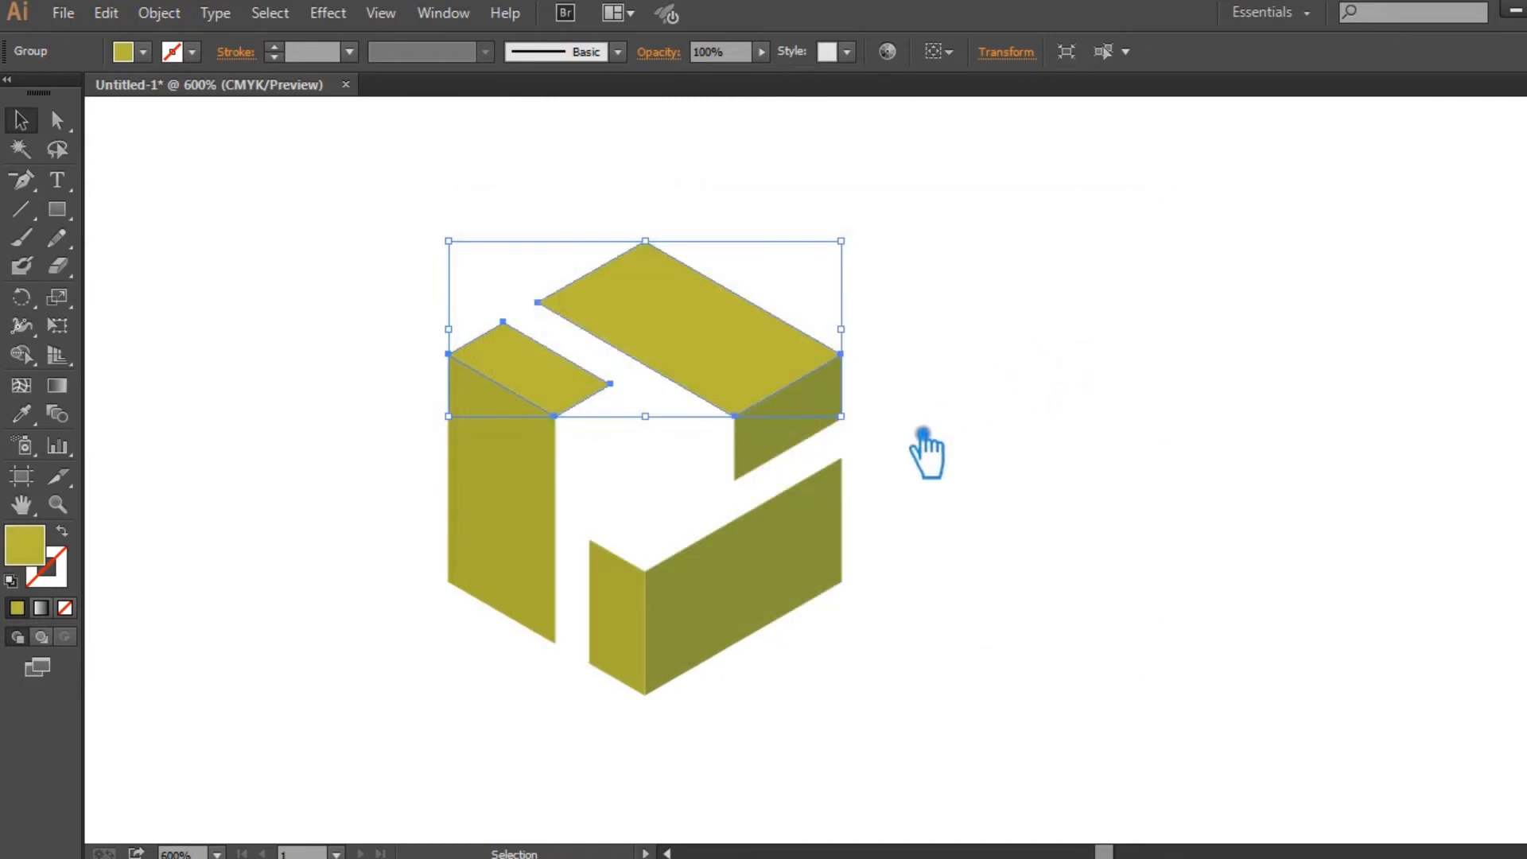
Match the fill of the two left-hand faces to the darker olive of the right-hand faces by sampling it with the Eyedropper.
left_click(534, 571)
left_click(21, 413)
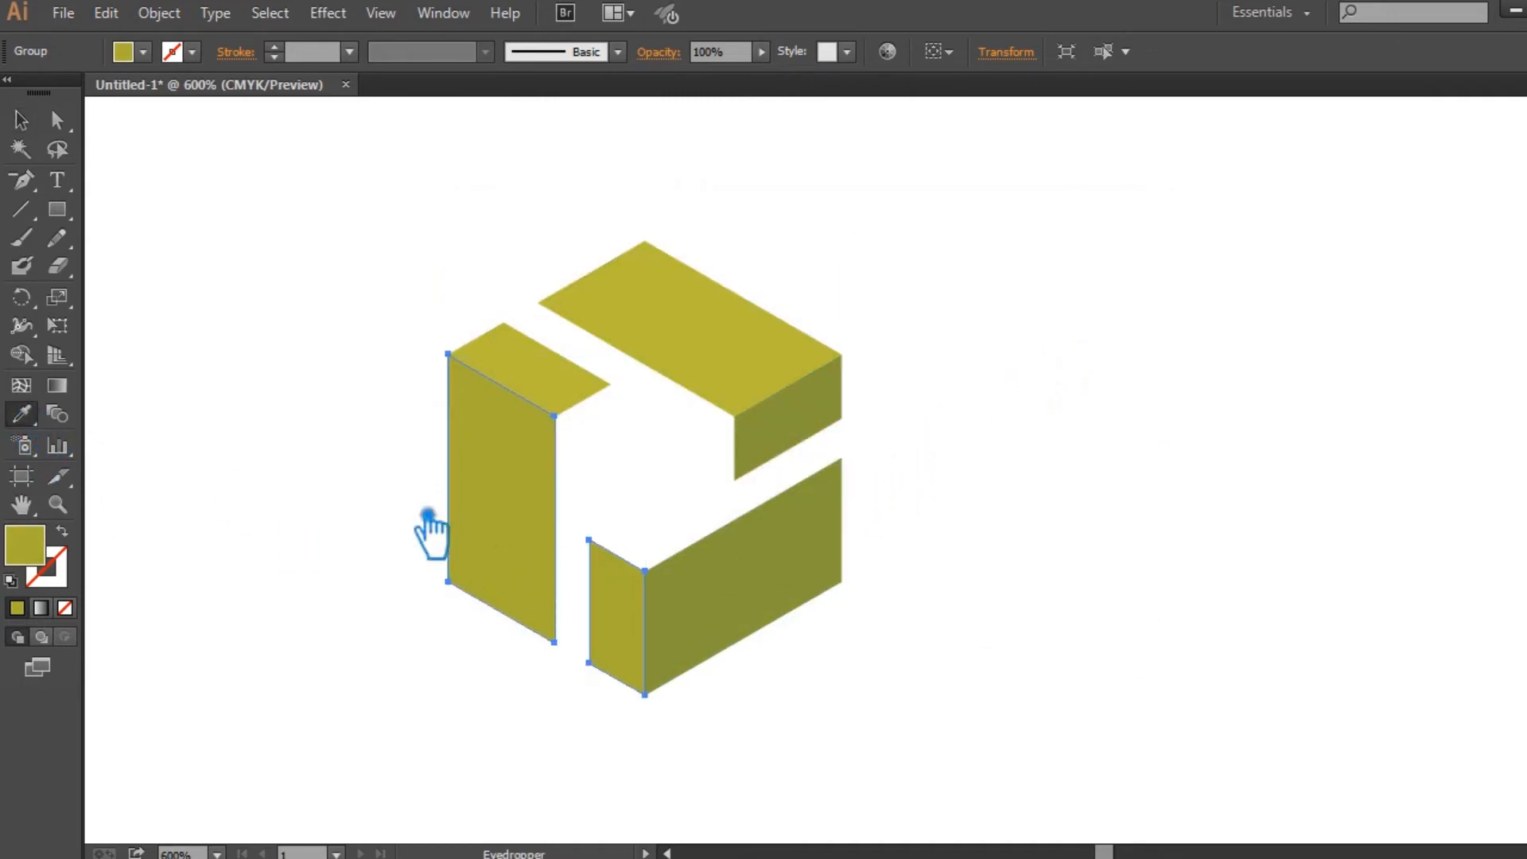
left_click(784, 596)
left_click(21, 119)
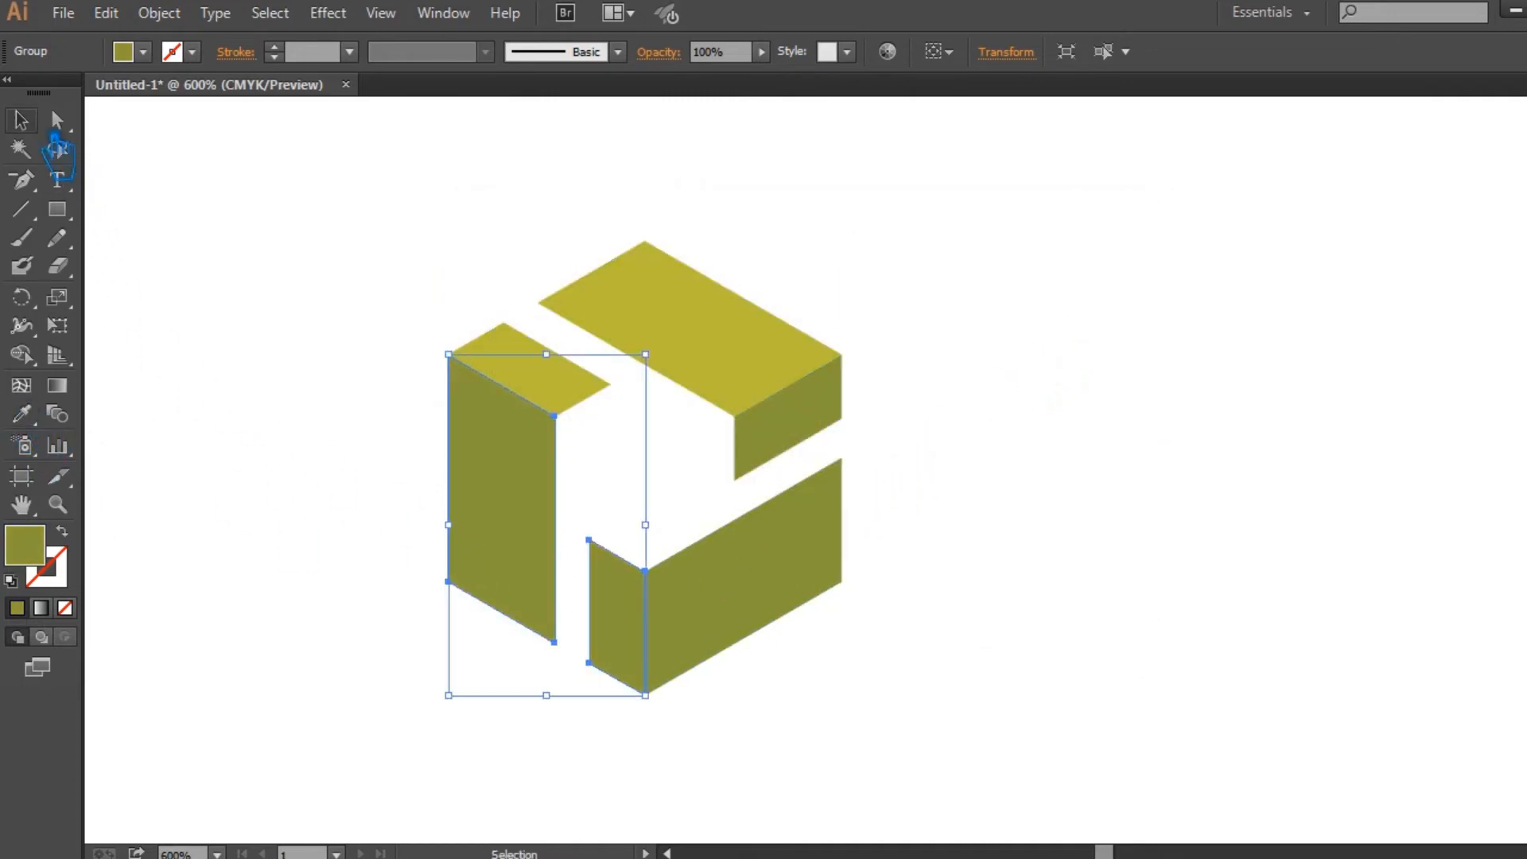
Darken the fill of the two right-hand faces to #6F7C22.
left_click(832, 477)
double_click(49, 552)
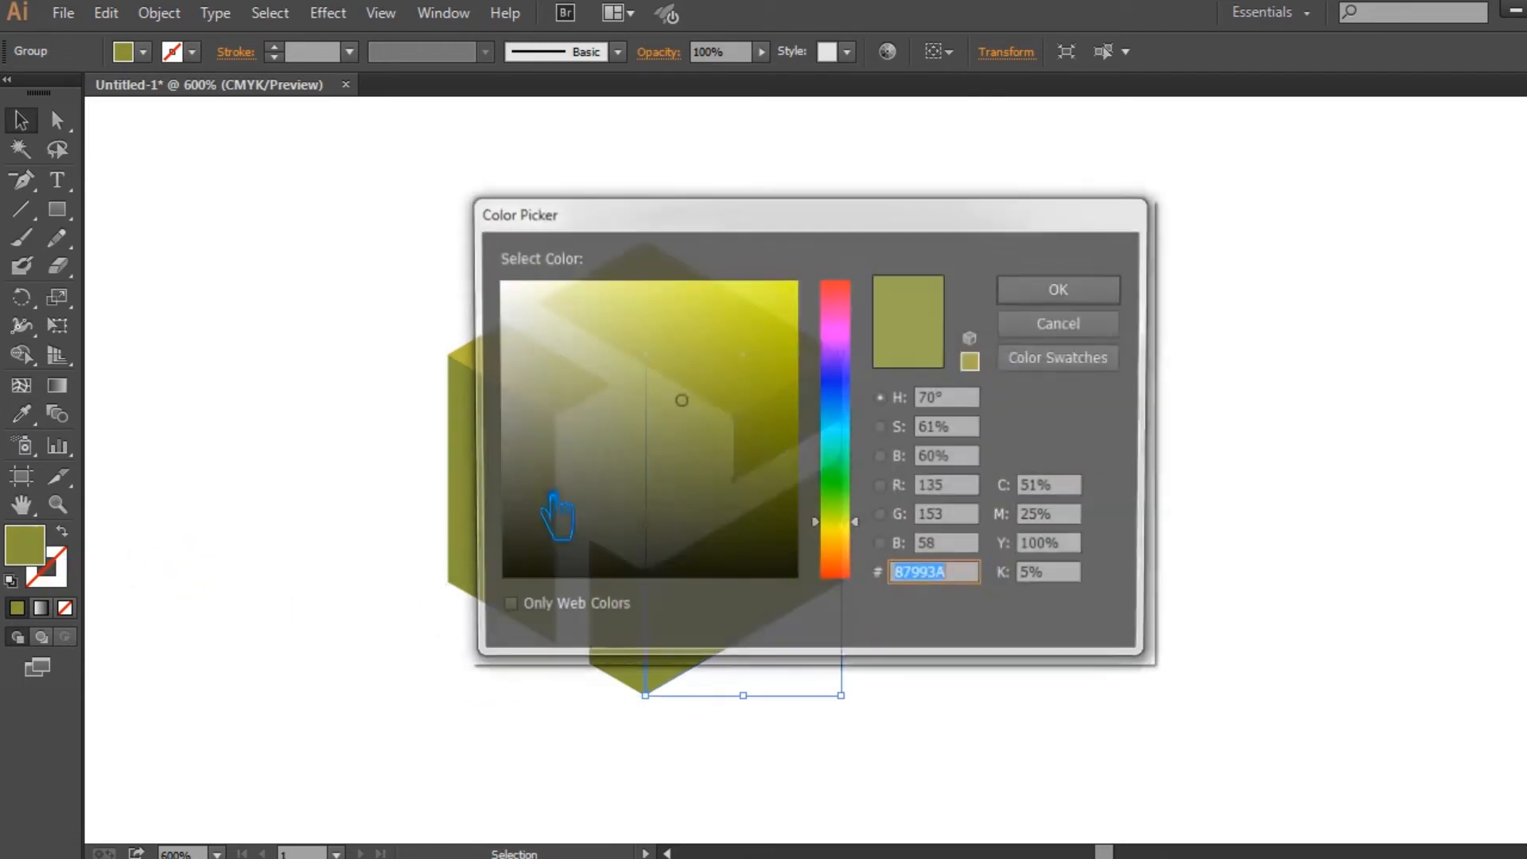
left_click(709, 419)
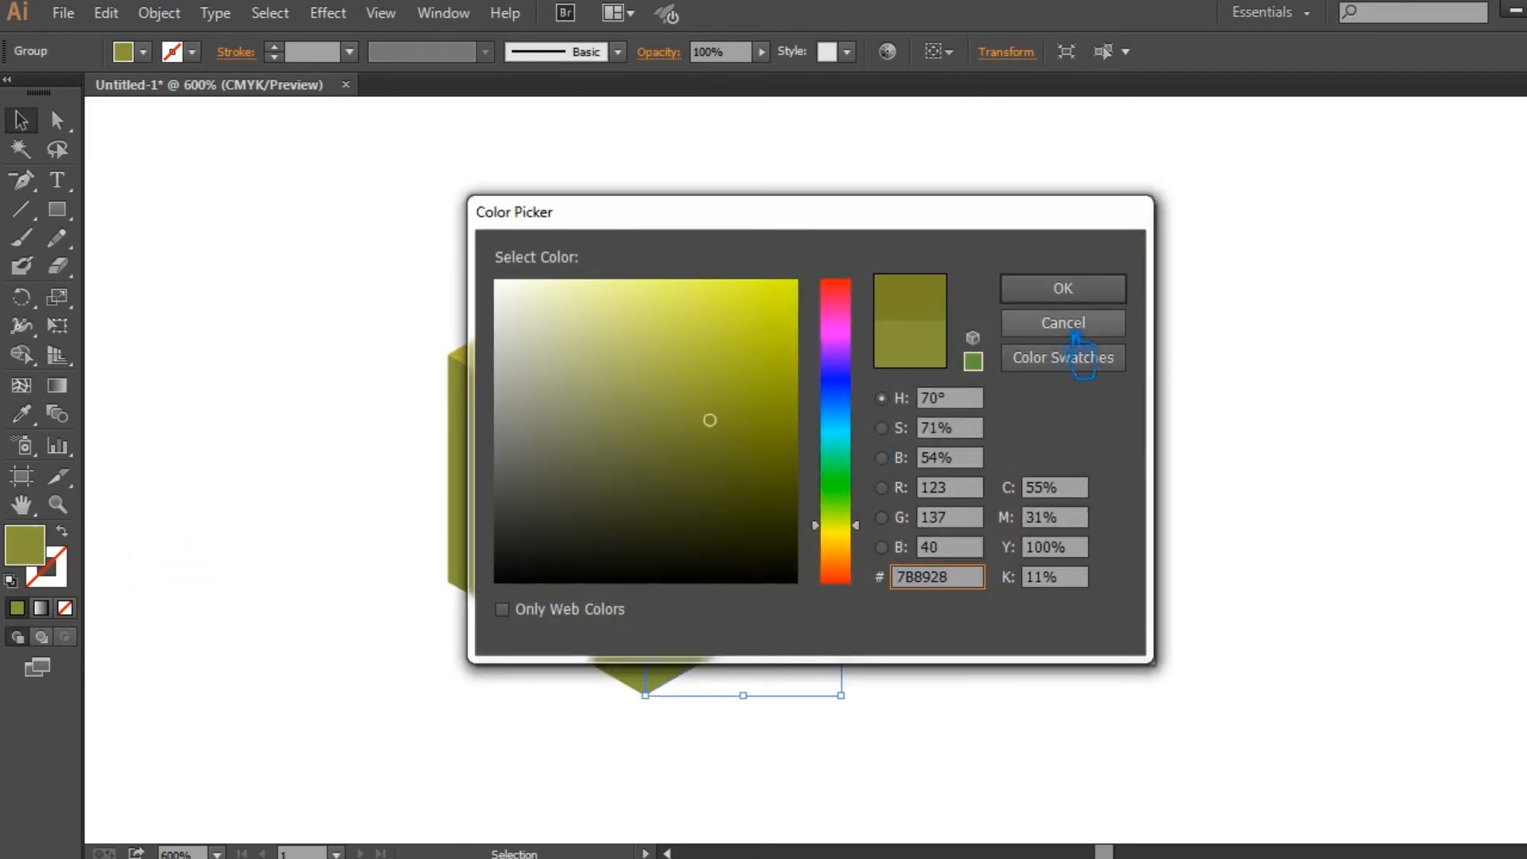
left_click(716, 432)
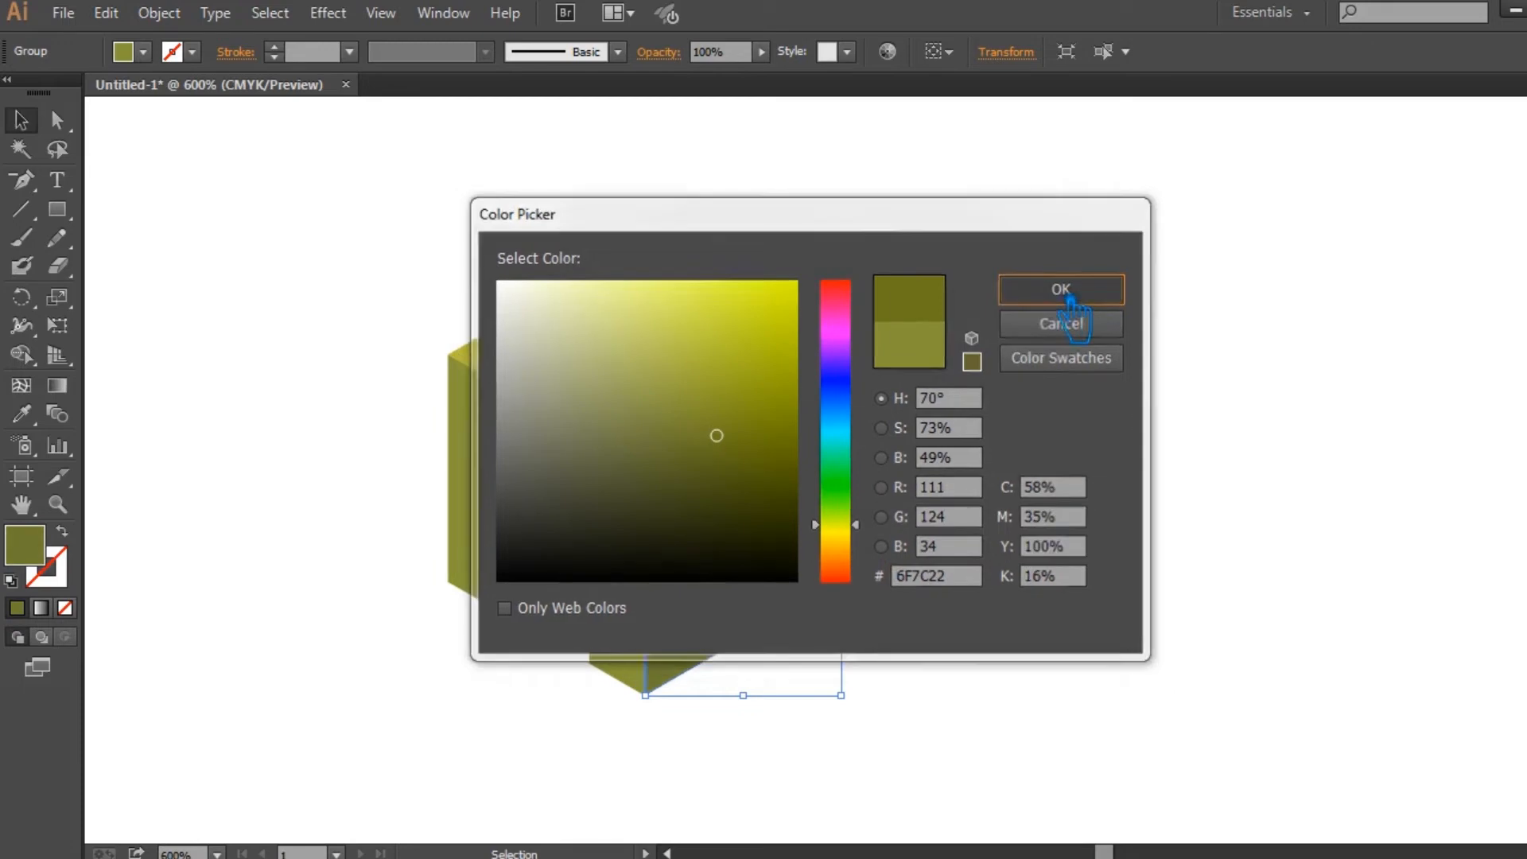
left_click(1064, 288)
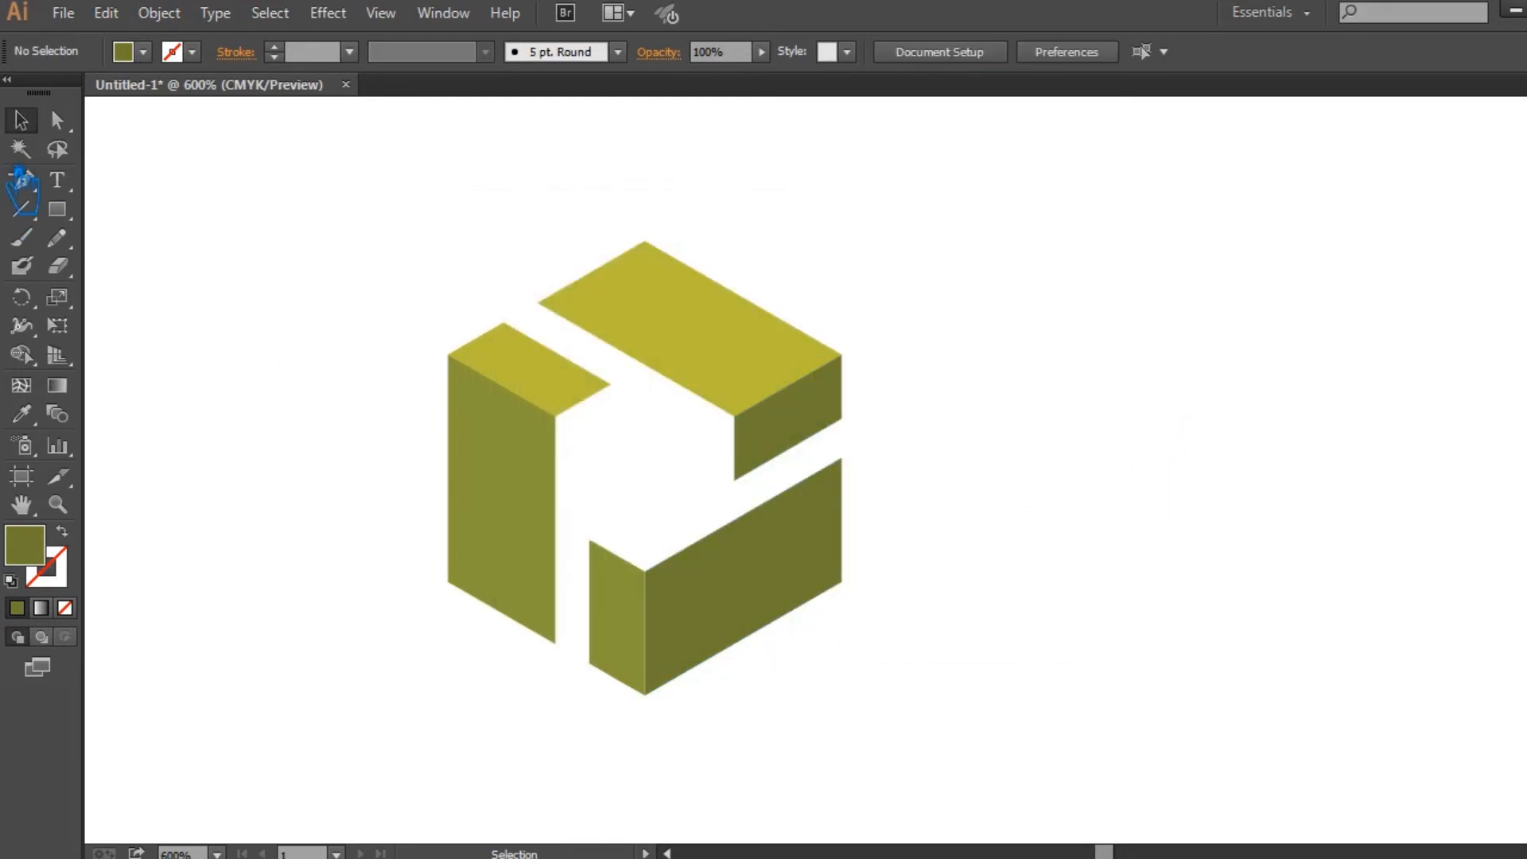
Select all pieces of the hexagon logo and group them.
scroll(670, 687, "up", 1)
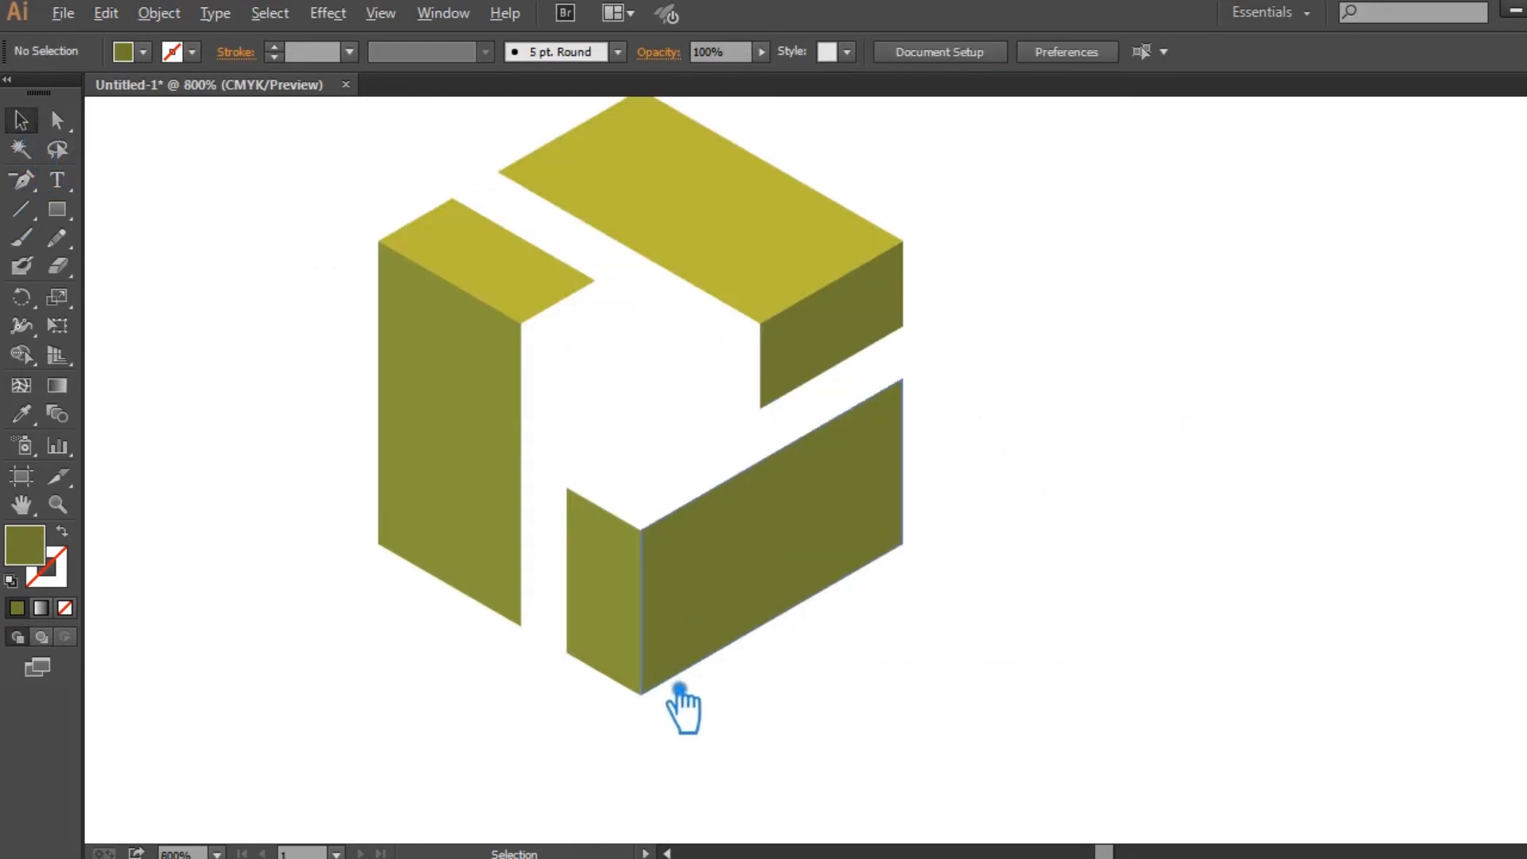
scroll(1105, 665, "down", 1)
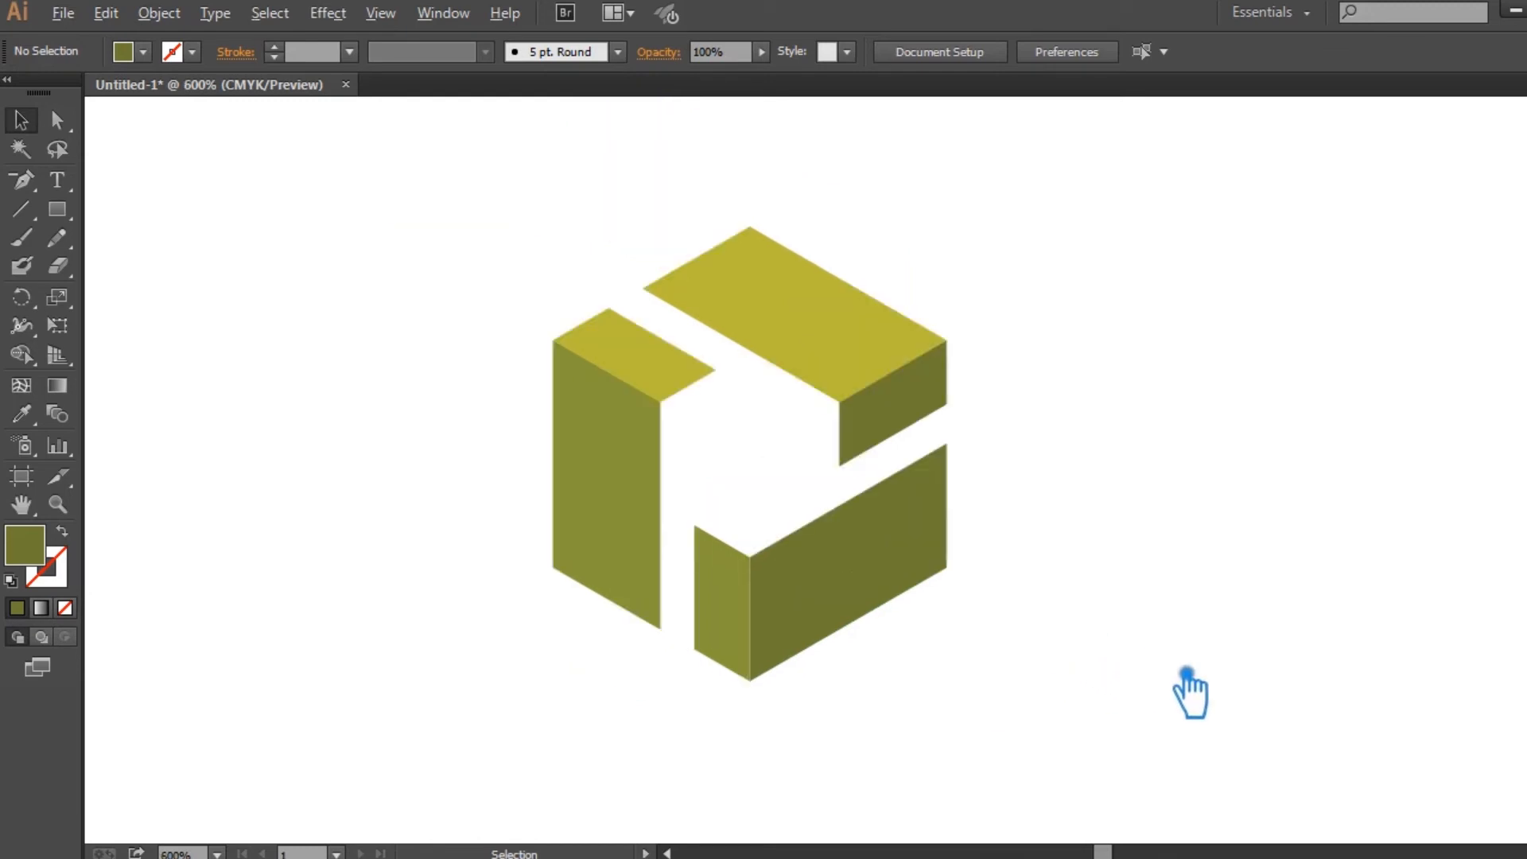
left_click_drag(1272, 685, 1057, 688)
left_click_drag(818, 714, 353, 260)
key("ctrl+g")
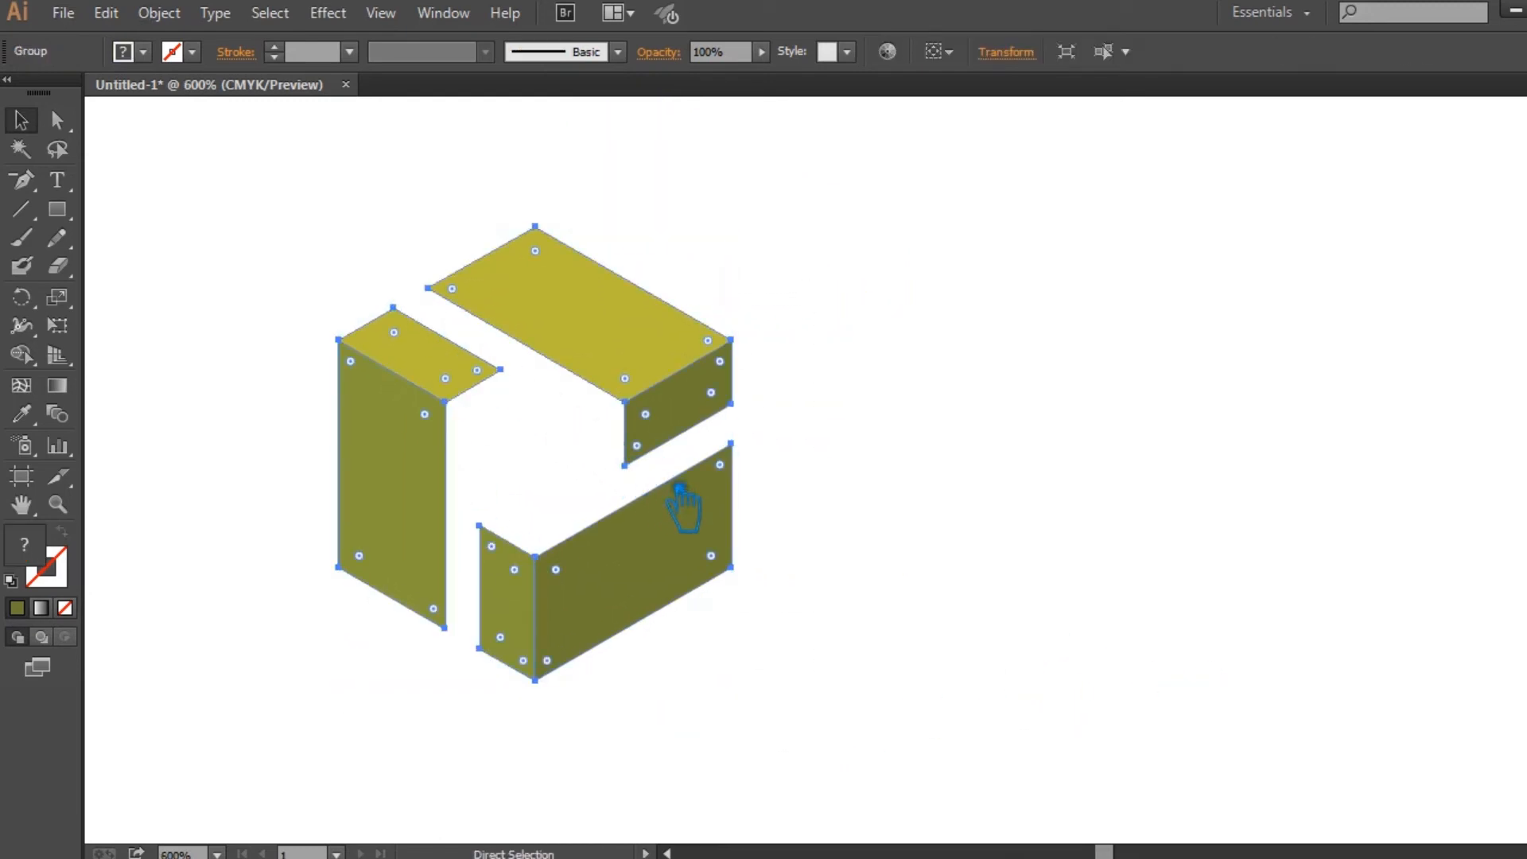
Duplicate the grouped logo to its right and repeat the copy to get a row of three.
left_click_drag(620, 606, 1087, 594)
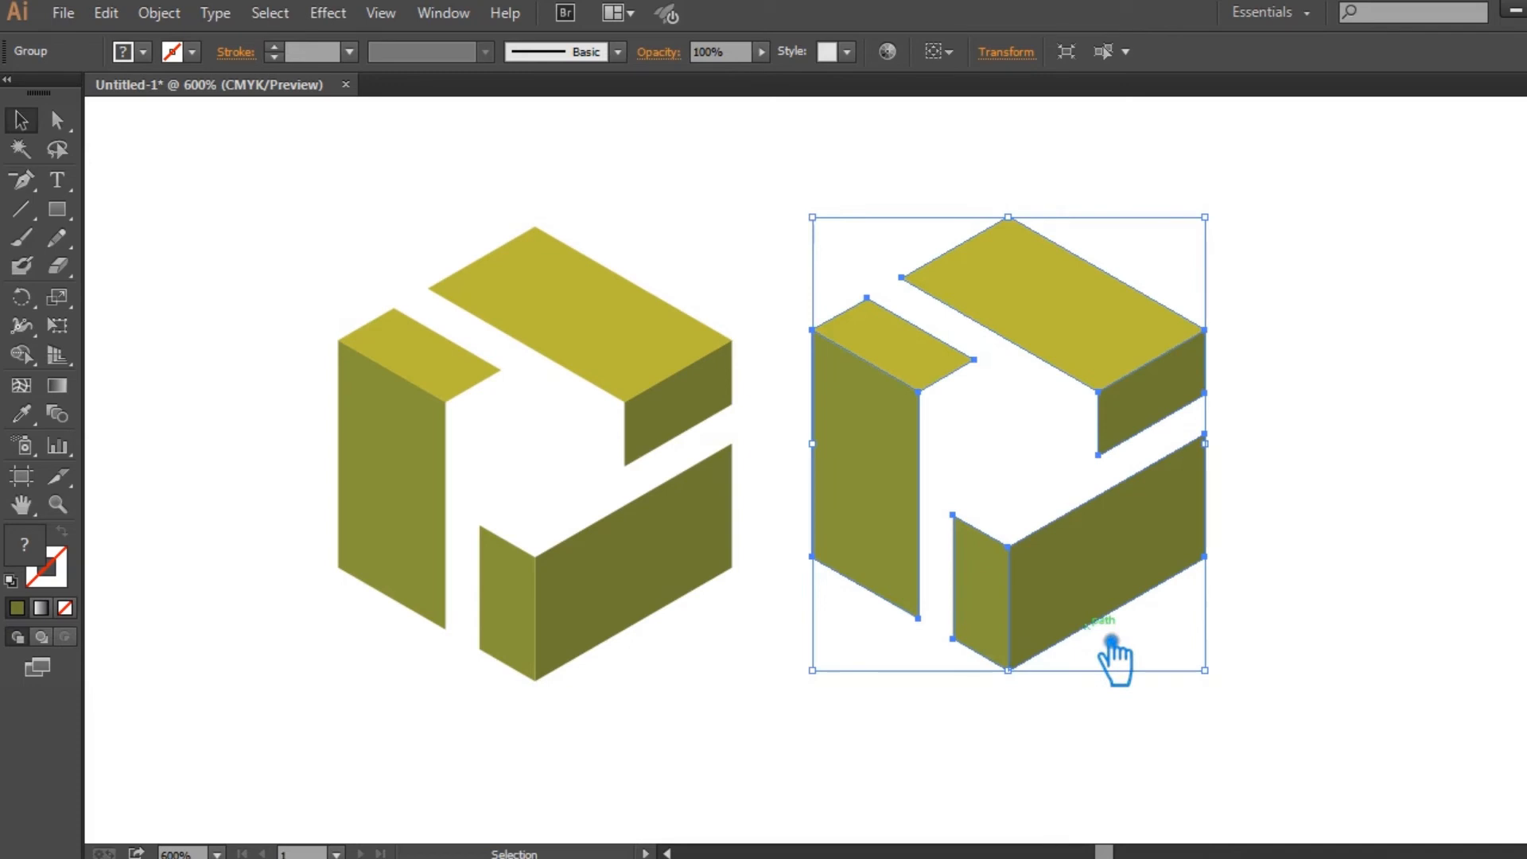
key("ctrl")
key("ctrl+d")
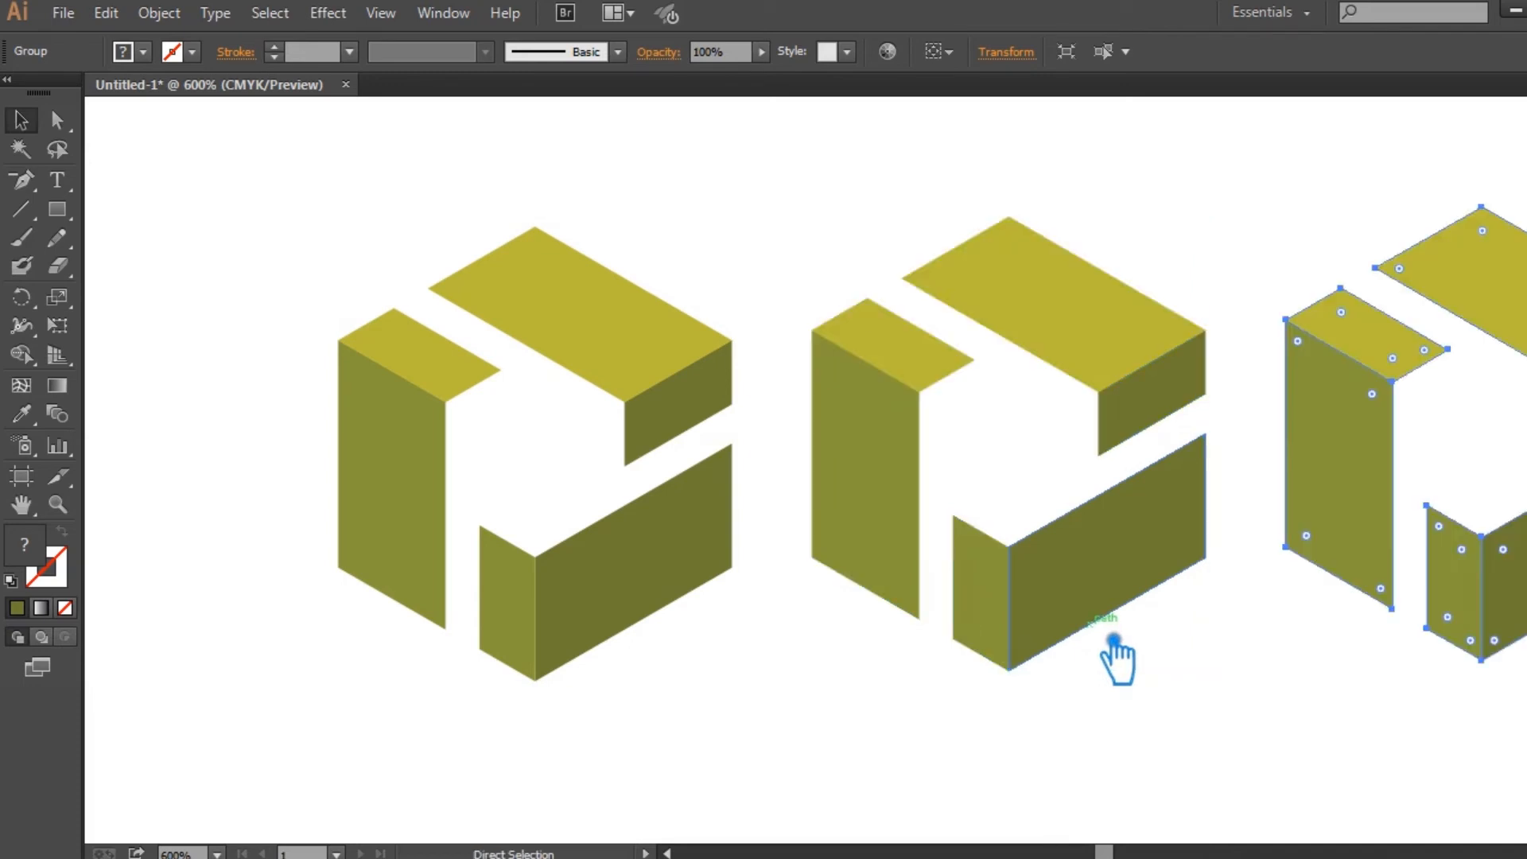
scroll(1193, 740, "right", 5)
scroll(1120, 727, "down", 1)
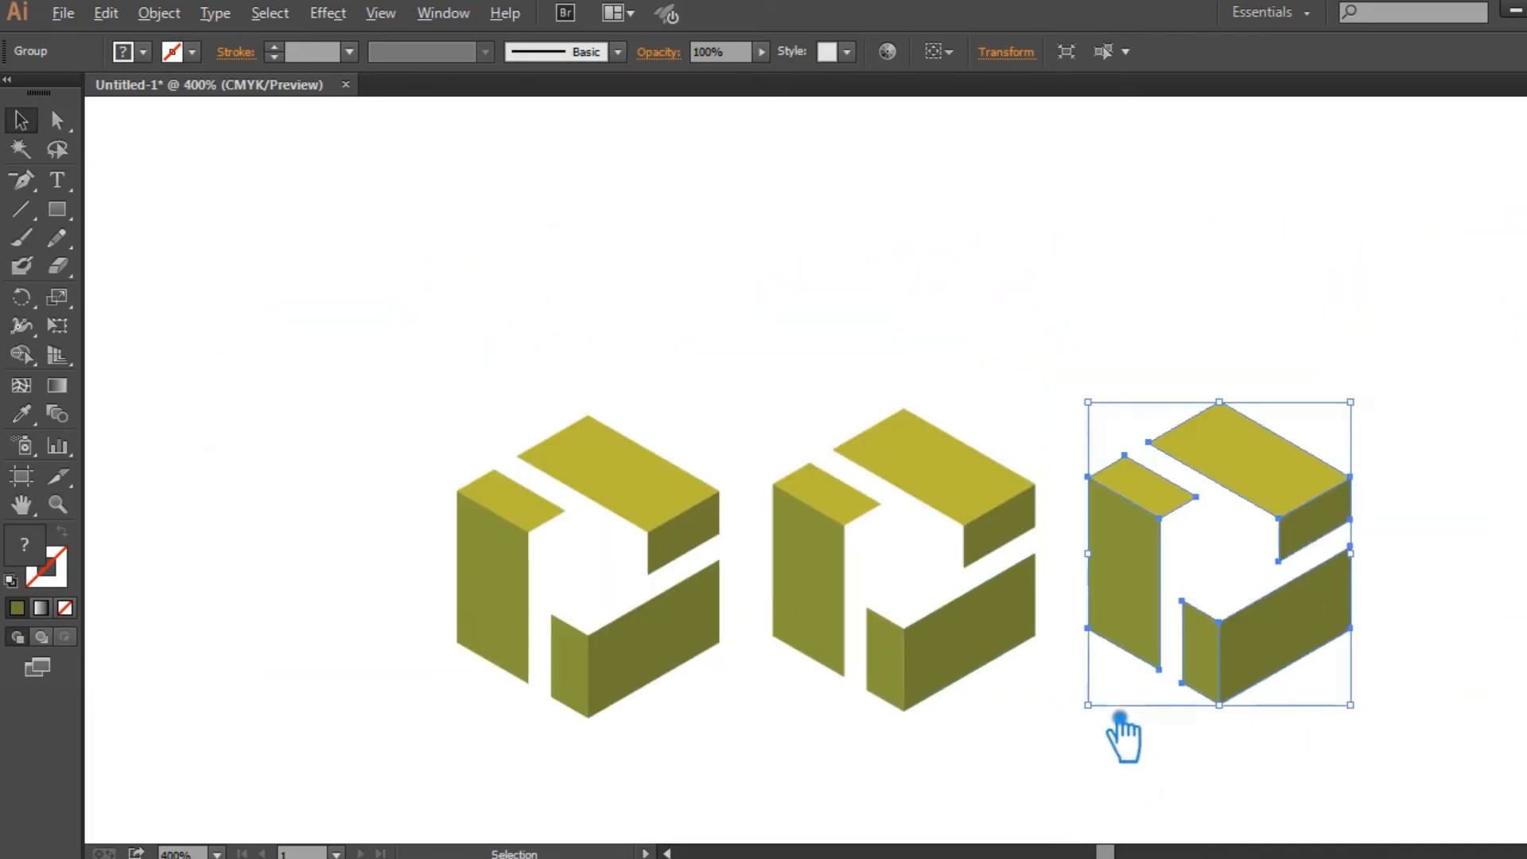
left_click_drag(1113, 768, 1010, 692)
Ungroup the middle logo so its face pairs can be selected separately.
left_click(896, 563)
right_click(896, 566)
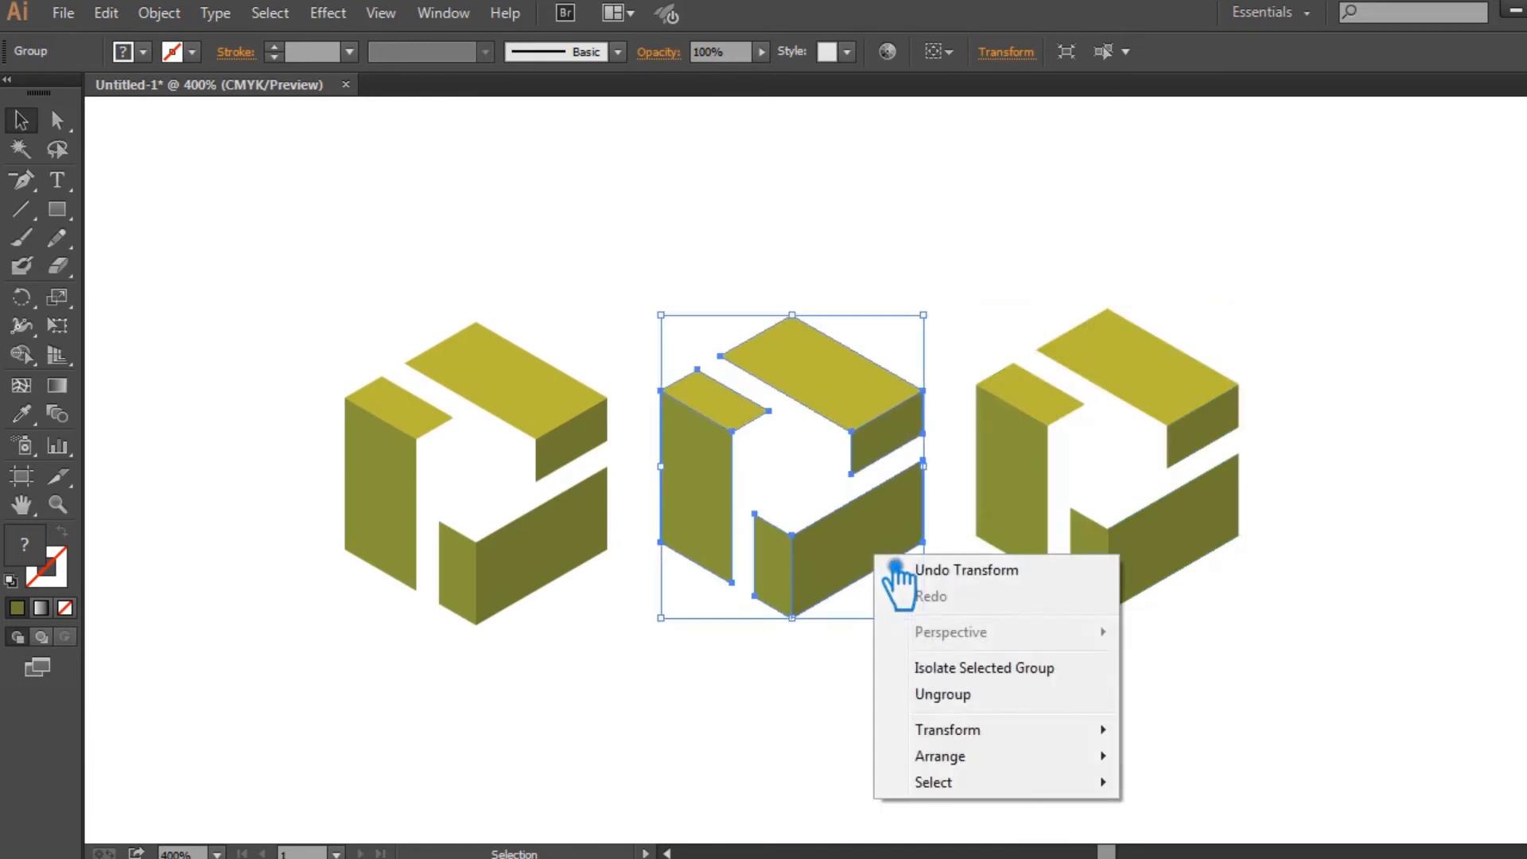
left_click(963, 696)
left_click(876, 667)
Recolour the right-hand faces of the middle logo dark teal green, #1A875D.
left_click(879, 531)
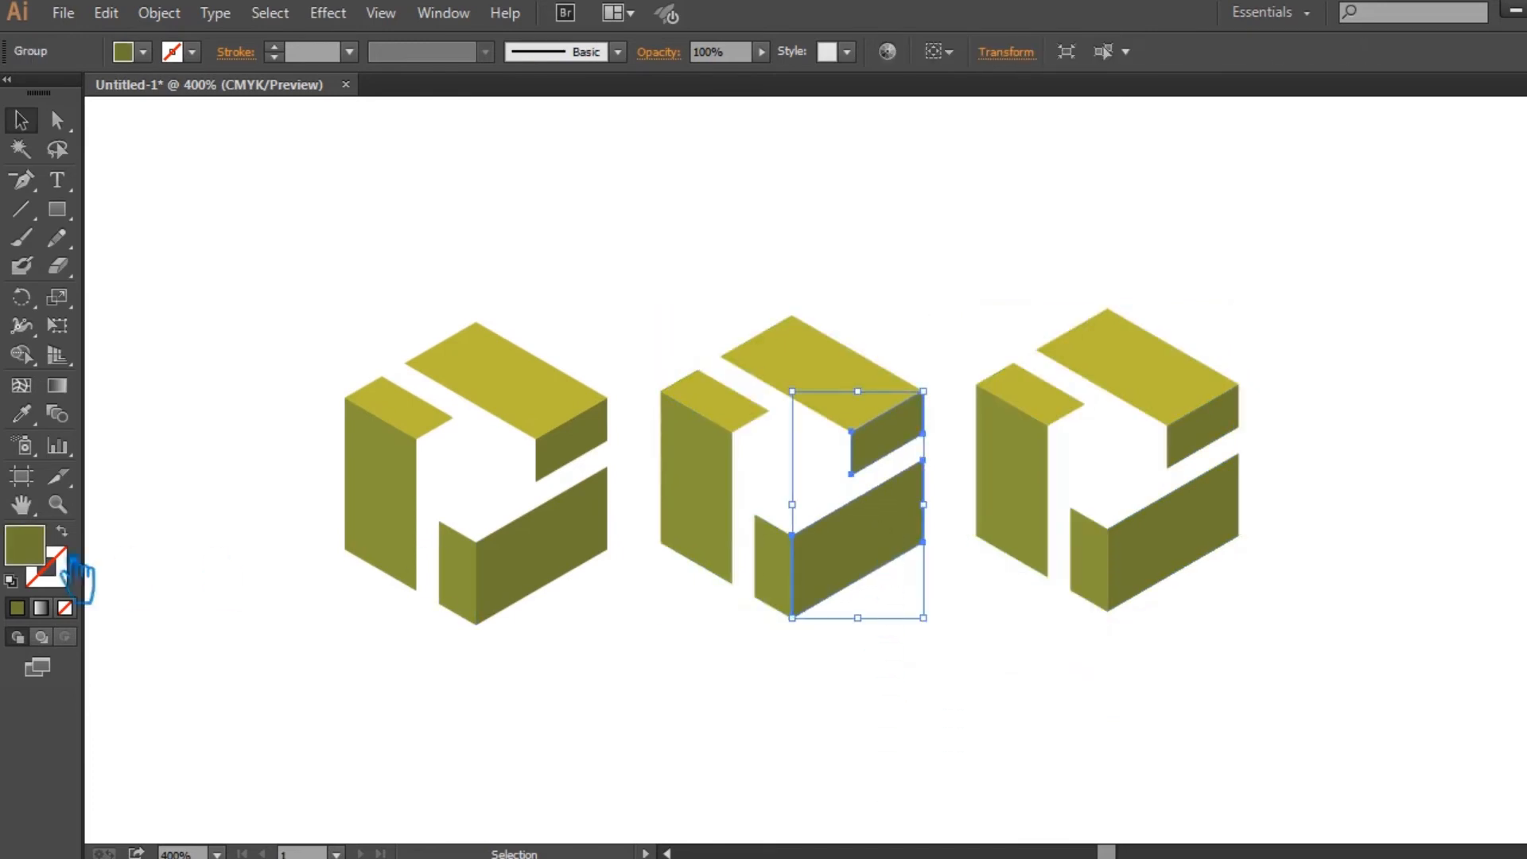
double_click(32, 556)
left_click(851, 434)
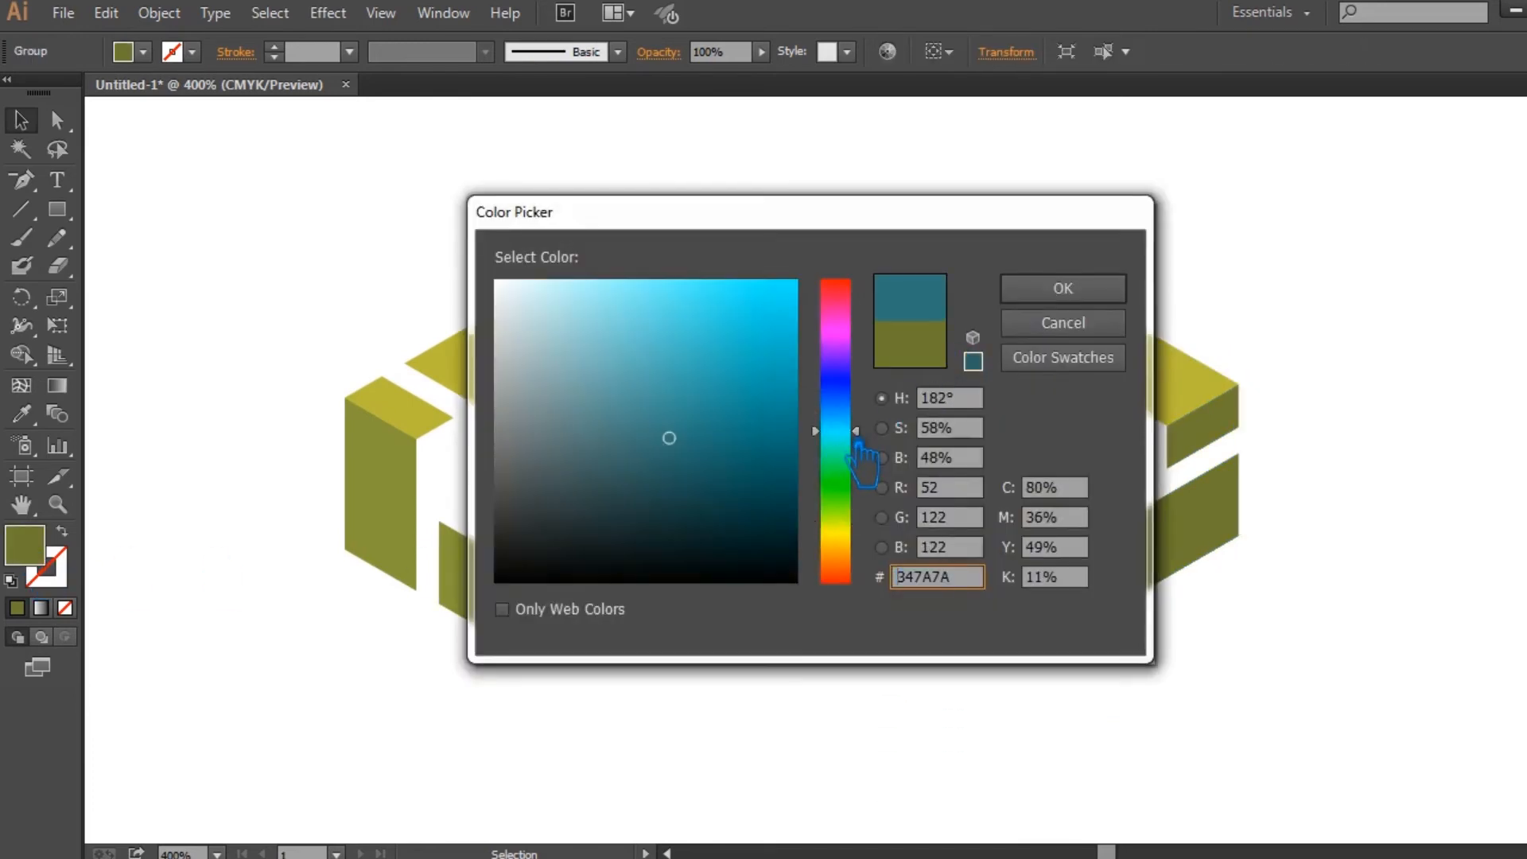
left_click_drag(718, 387, 752, 388)
left_click_drag(775, 216, 911, 145)
left_click(891, 356)
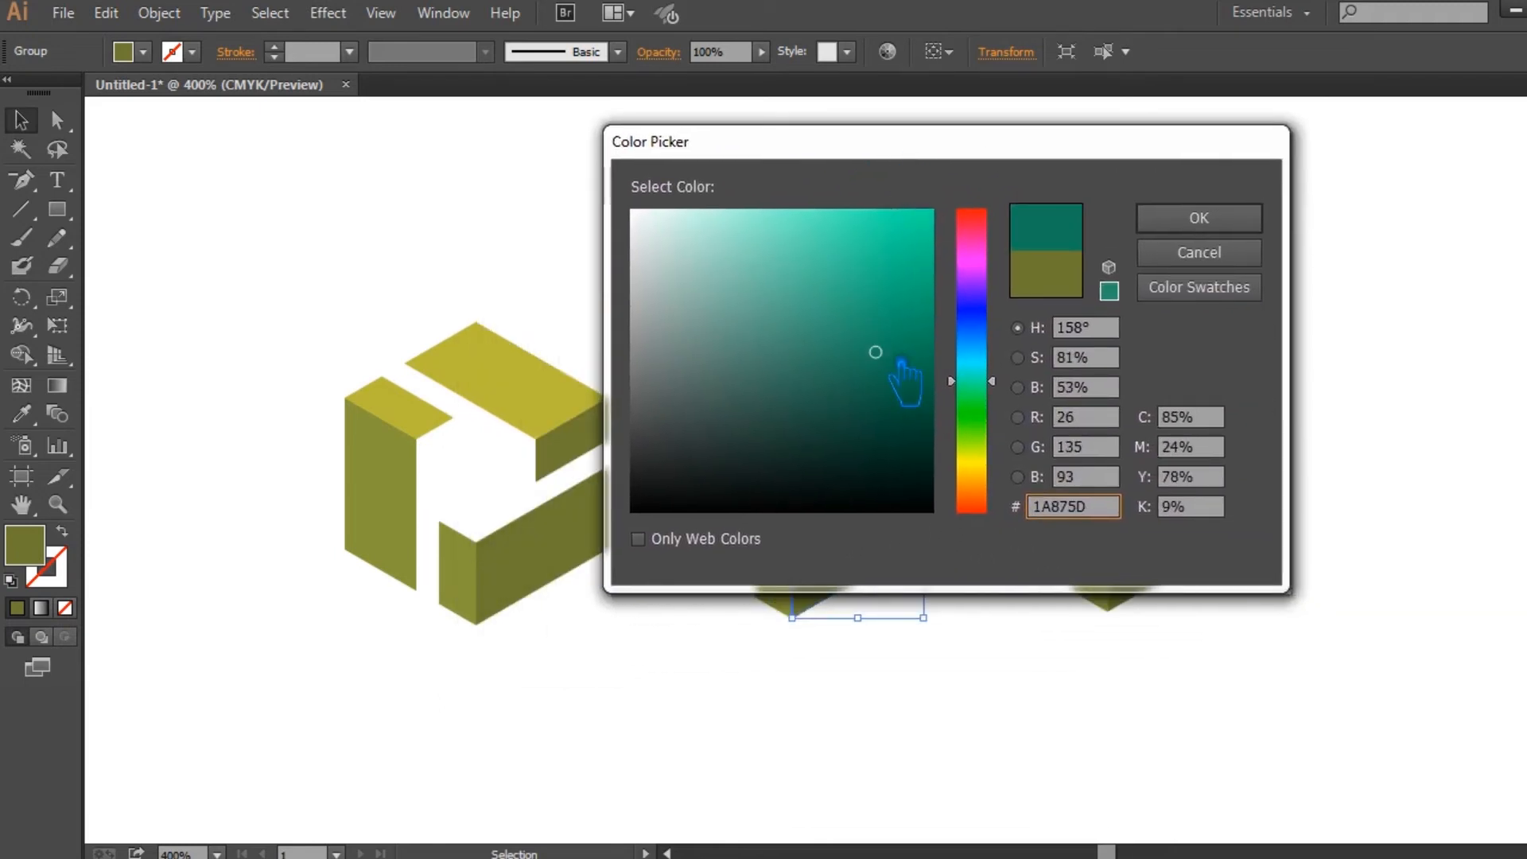
left_click(1198, 218)
Recolour the middle logo's left-hand faces by sampling the dark teal of its right-hand faces and lightening it to #31B17A.
left_click(799, 551)
left_click(23, 414)
left_click(870, 544)
double_click(38, 550)
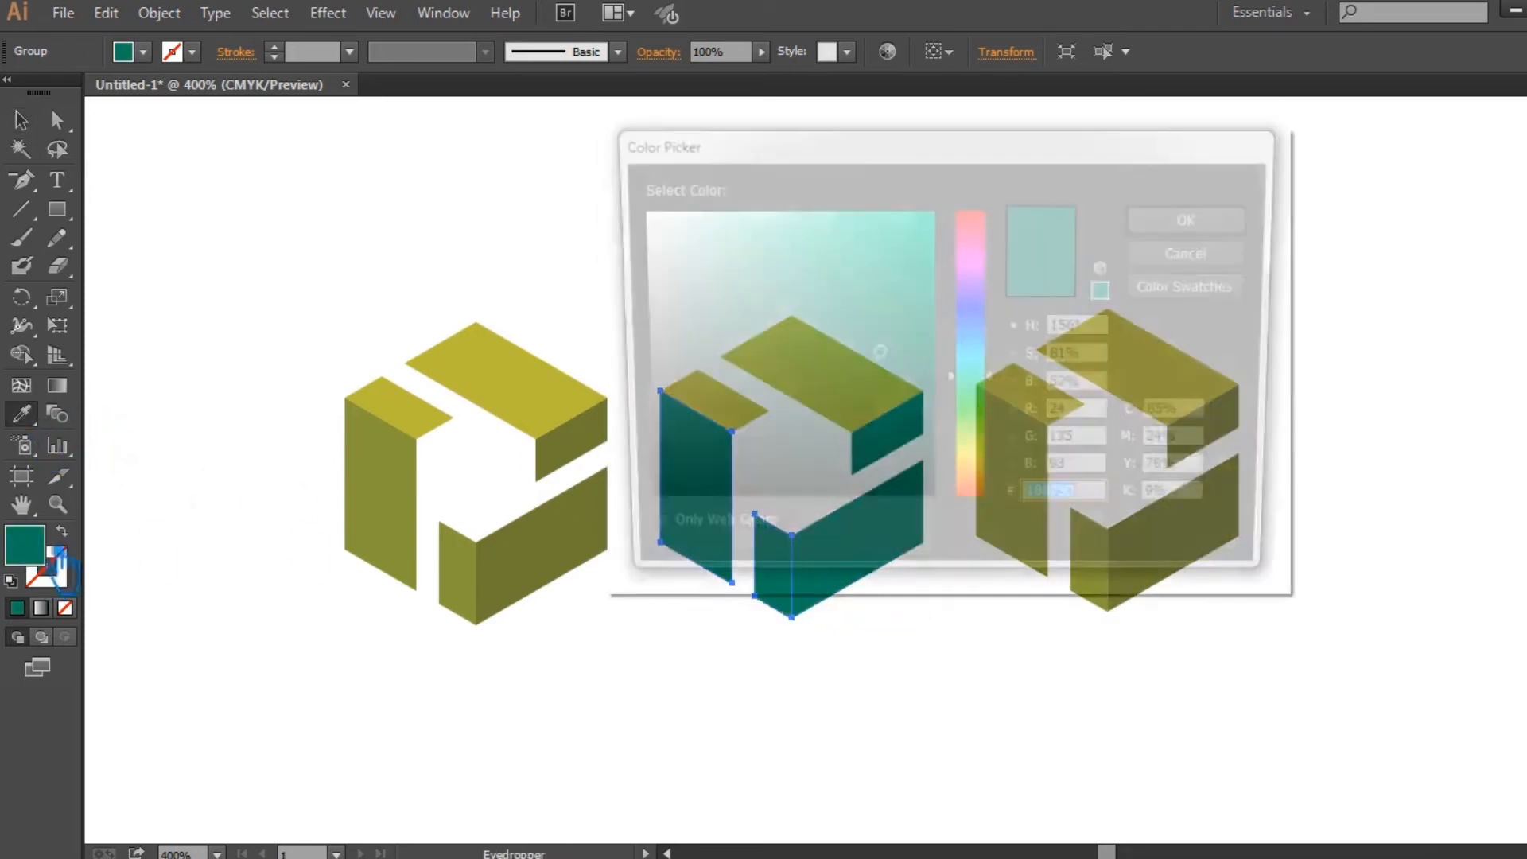
mouse_move(875, 355)
left_mouse_down()
mouse_move(848, 309)
mouse_move(877, 314)
left_mouse_up()
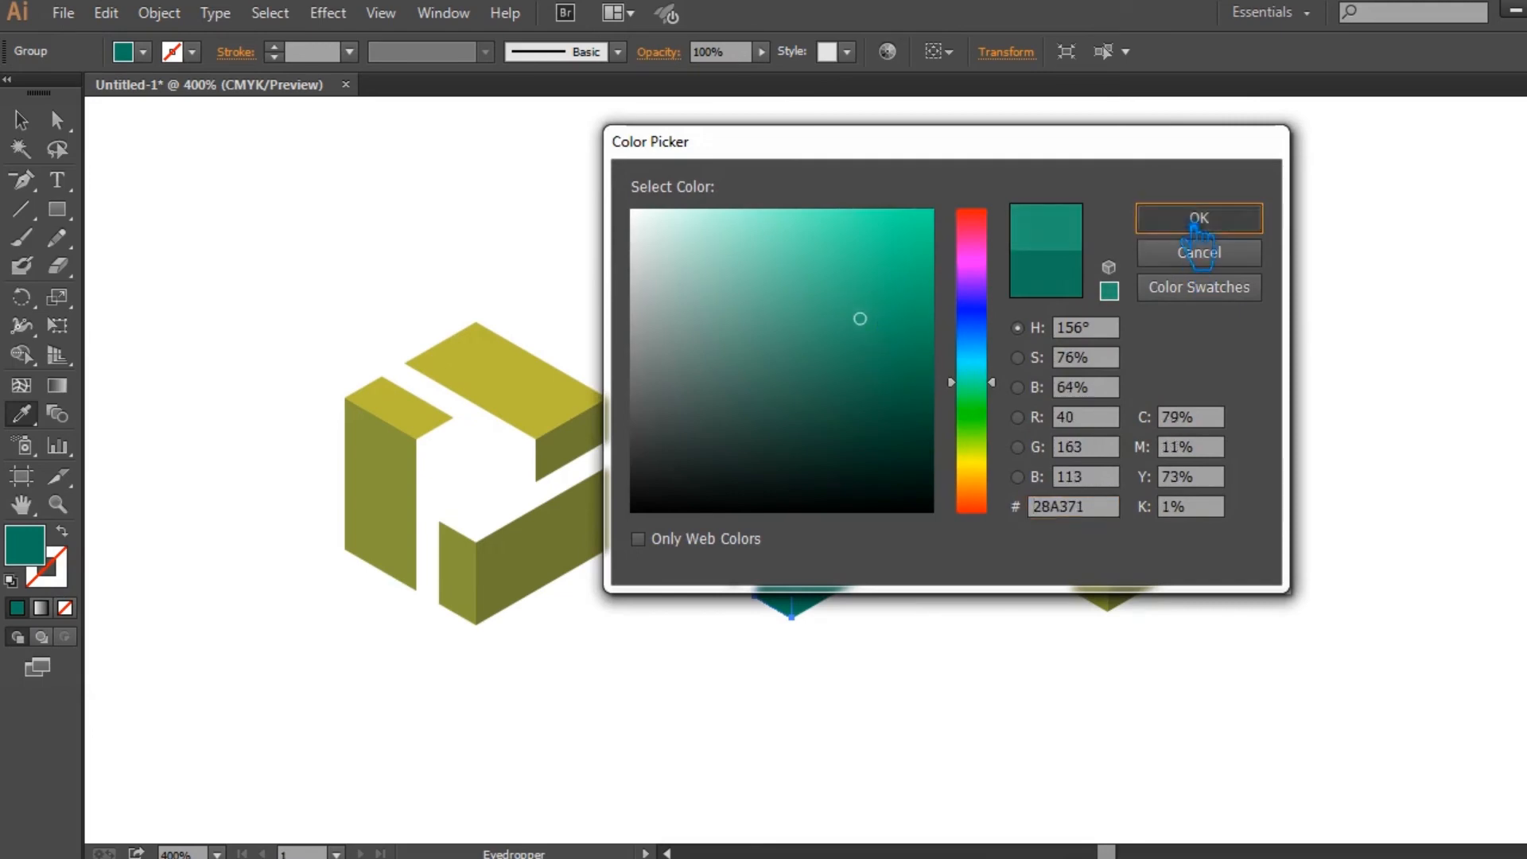
left_click(1205, 218)
left_click(22, 121)
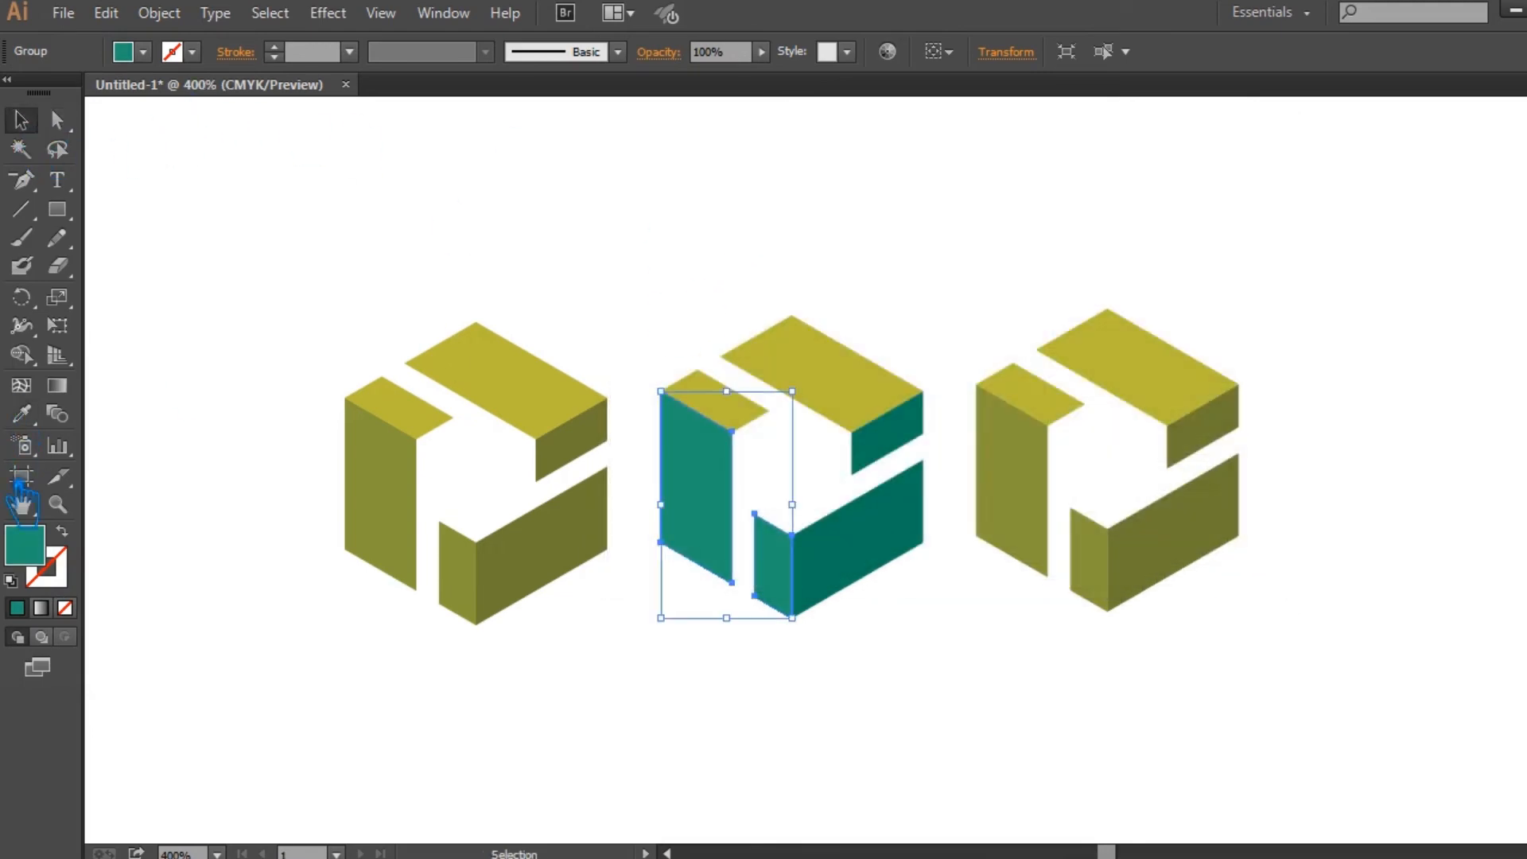
double_click(36, 544)
left_click(850, 301)
left_click(1223, 211)
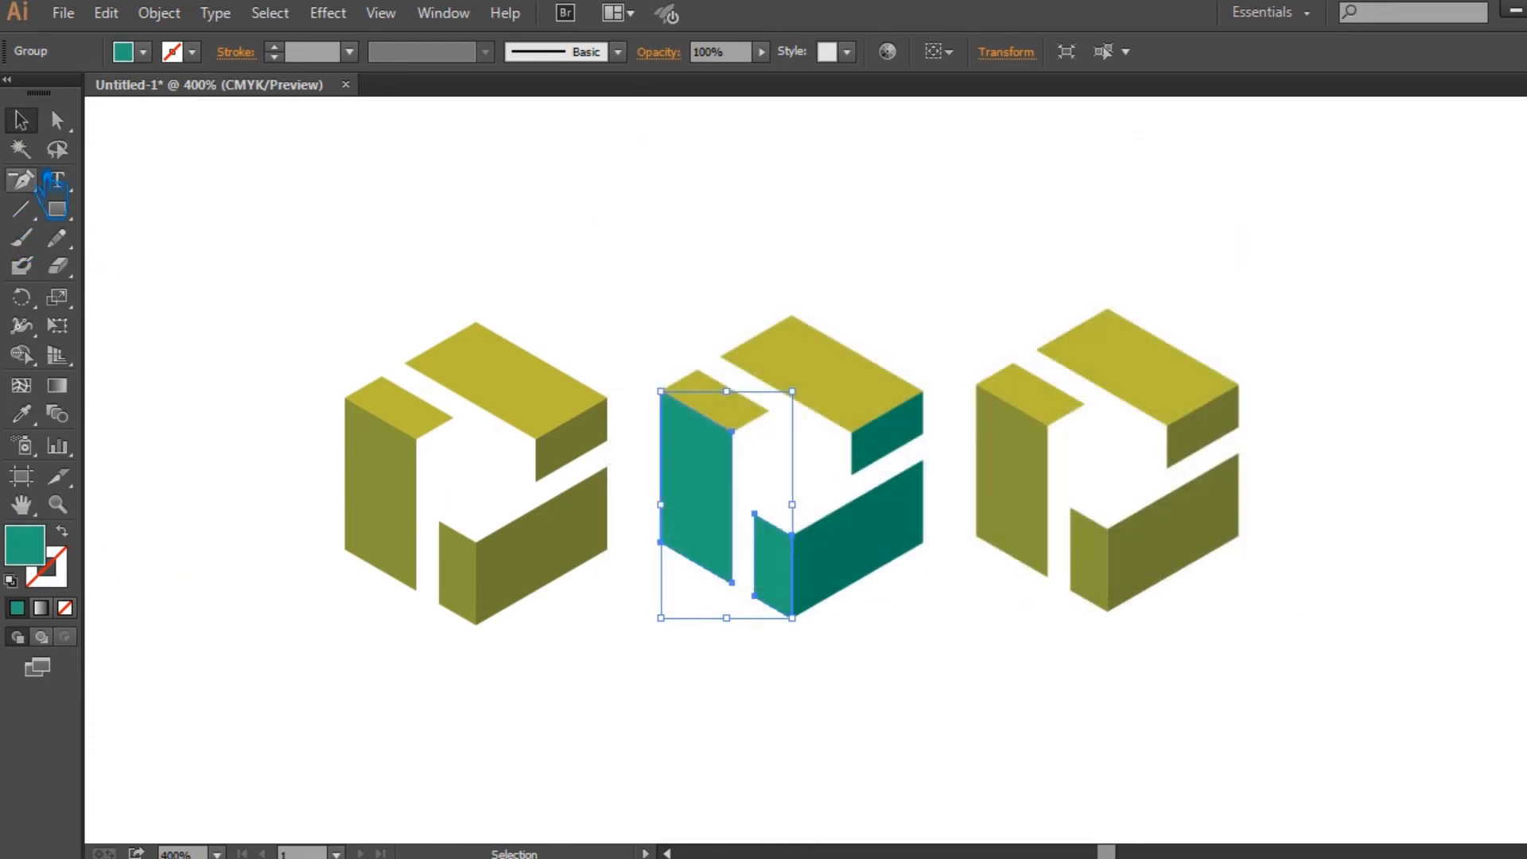
Recolour the middle logo's two top faces by sampling the left face's teal and making it a lighter, softer green.
left_click(907, 398)
key("i")
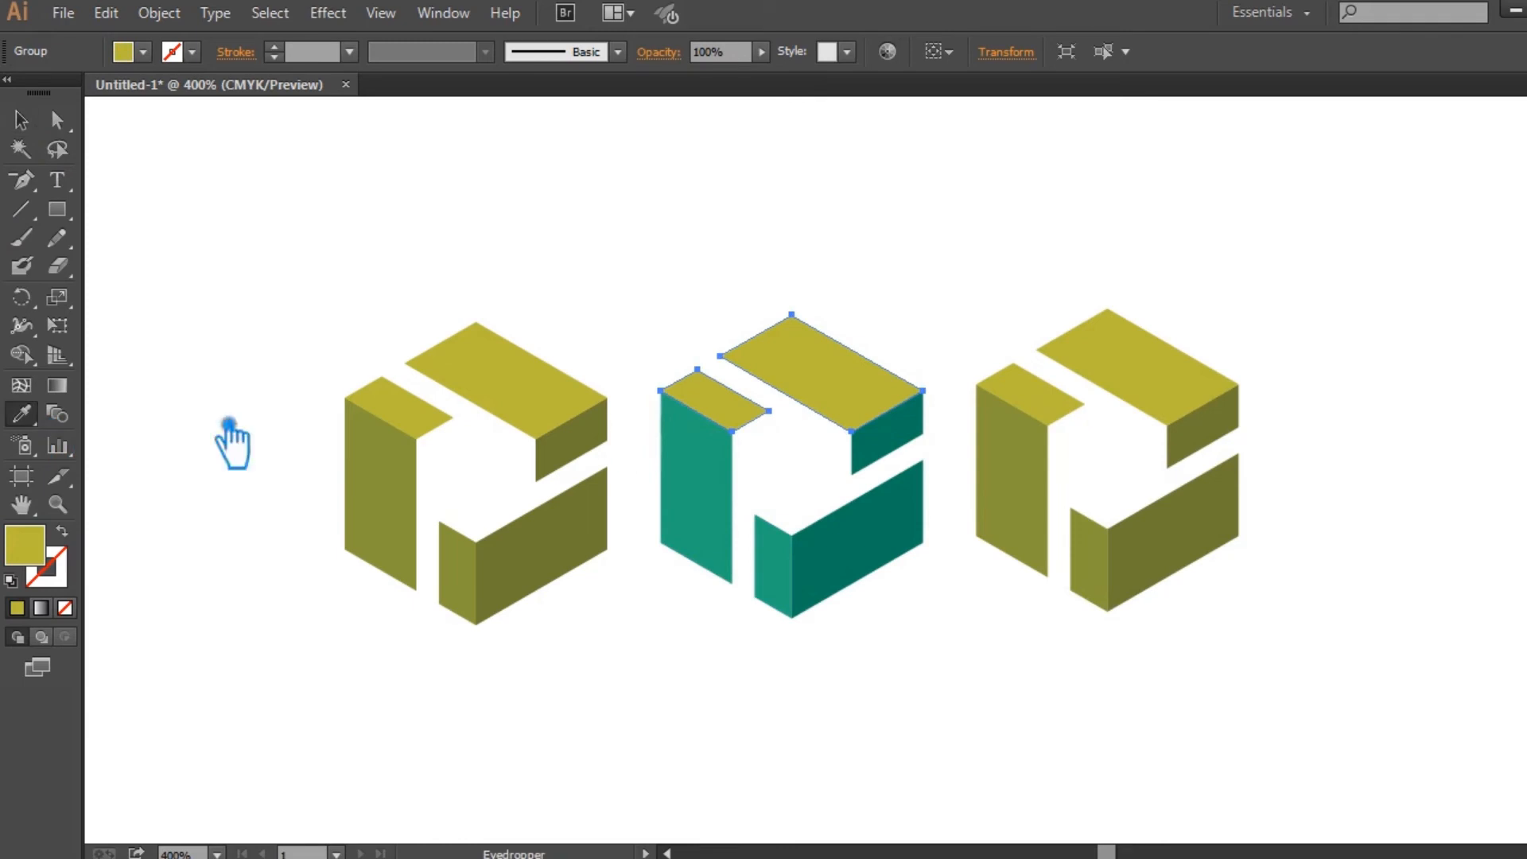
left_click(723, 468)
double_click(36, 551)
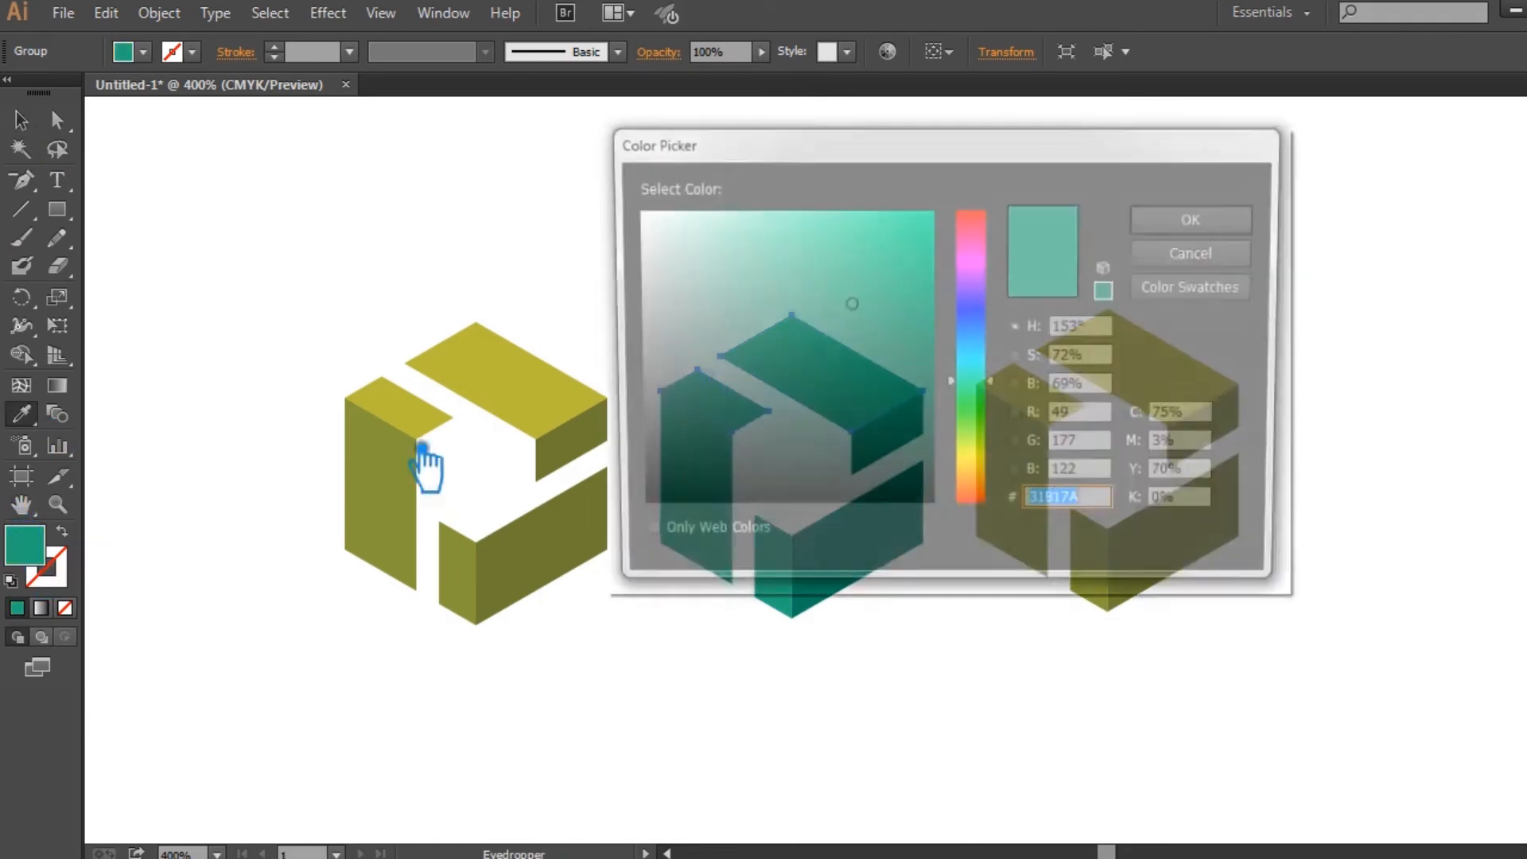
left_click_drag(883, 299, 879, 275)
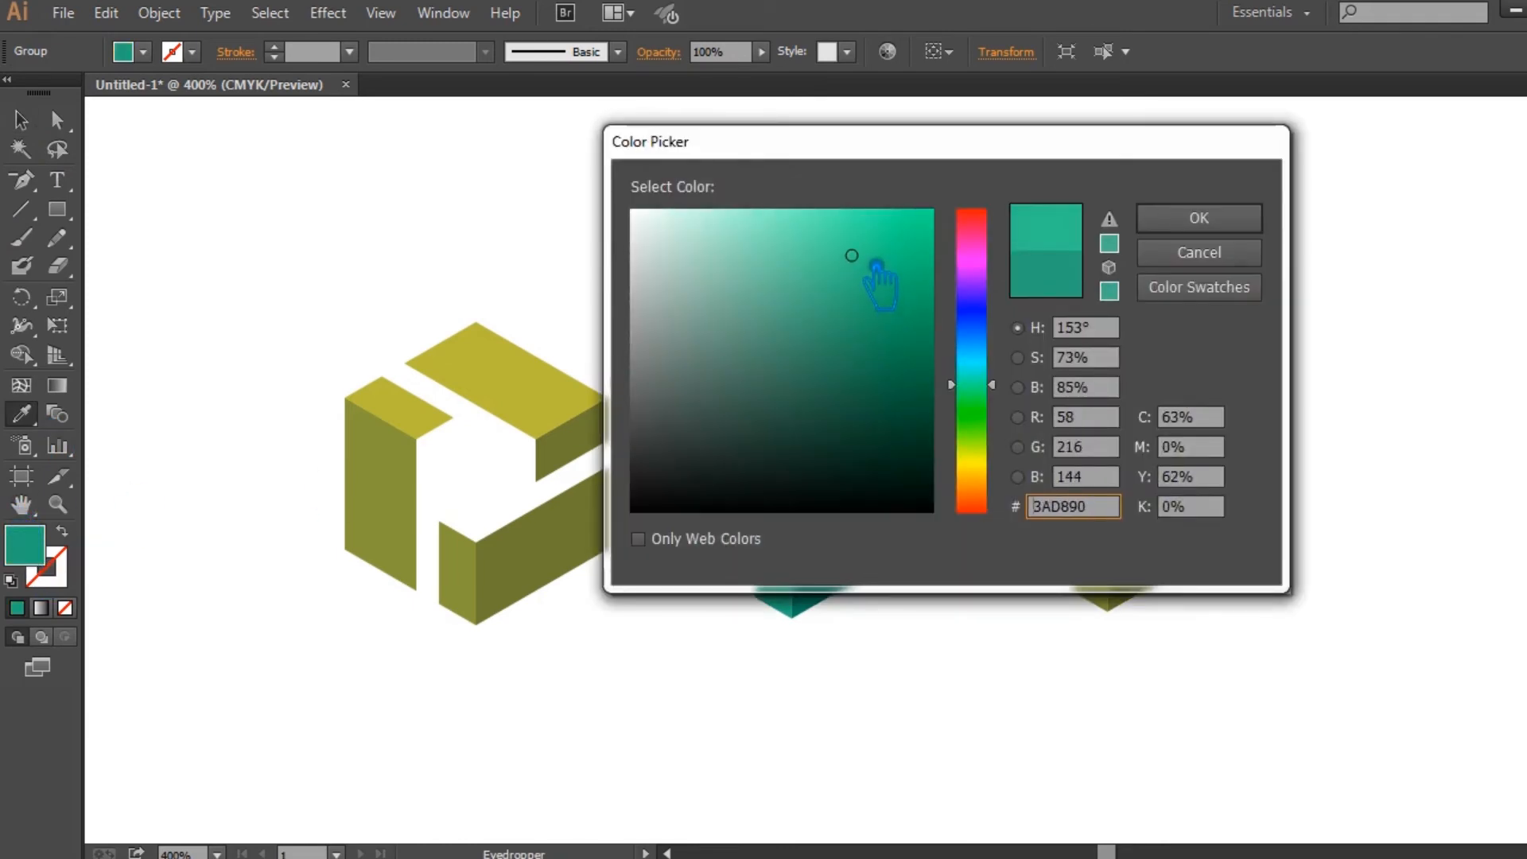
left_click(1198, 217)
key("v")
left_click(457, 228)
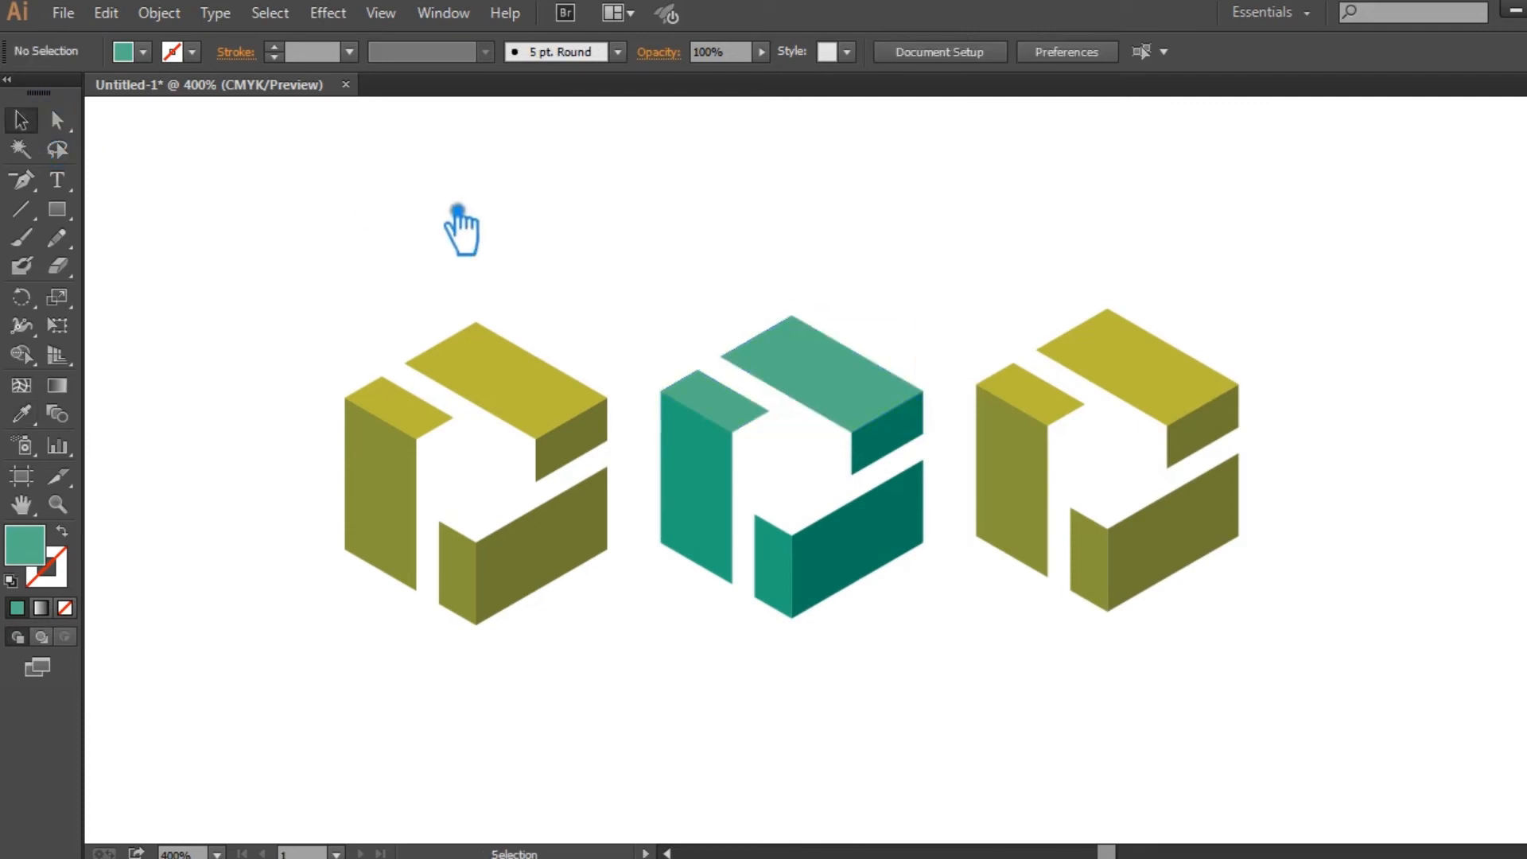
key("space")
left_click_drag(1075, 648, 938, 648)
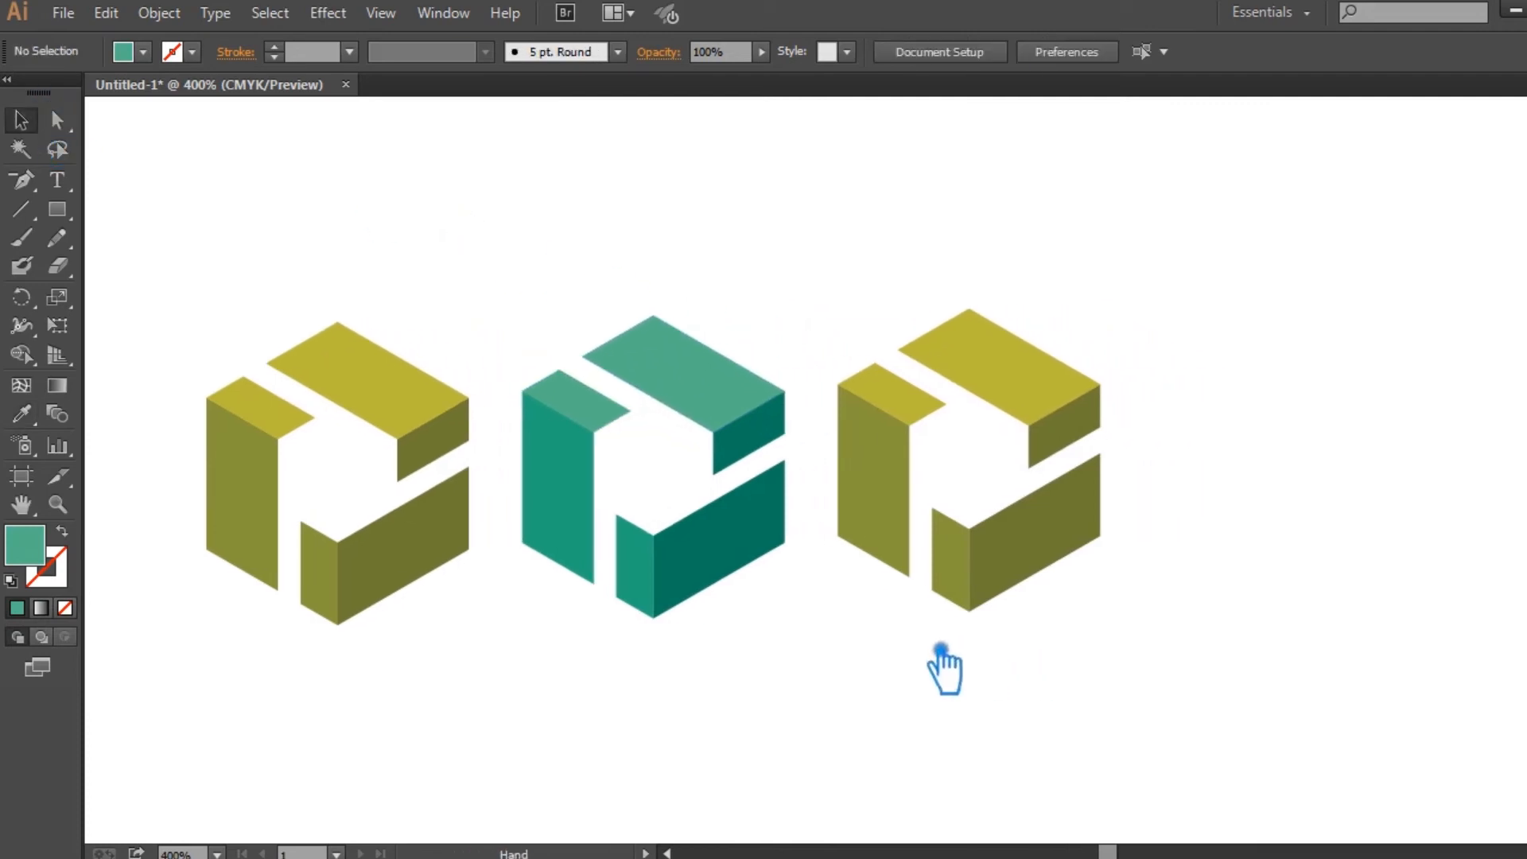
left_click(1058, 566)
left_click(1217, 586)
key("a")
left_click(1085, 550)
left_click(590, 283)
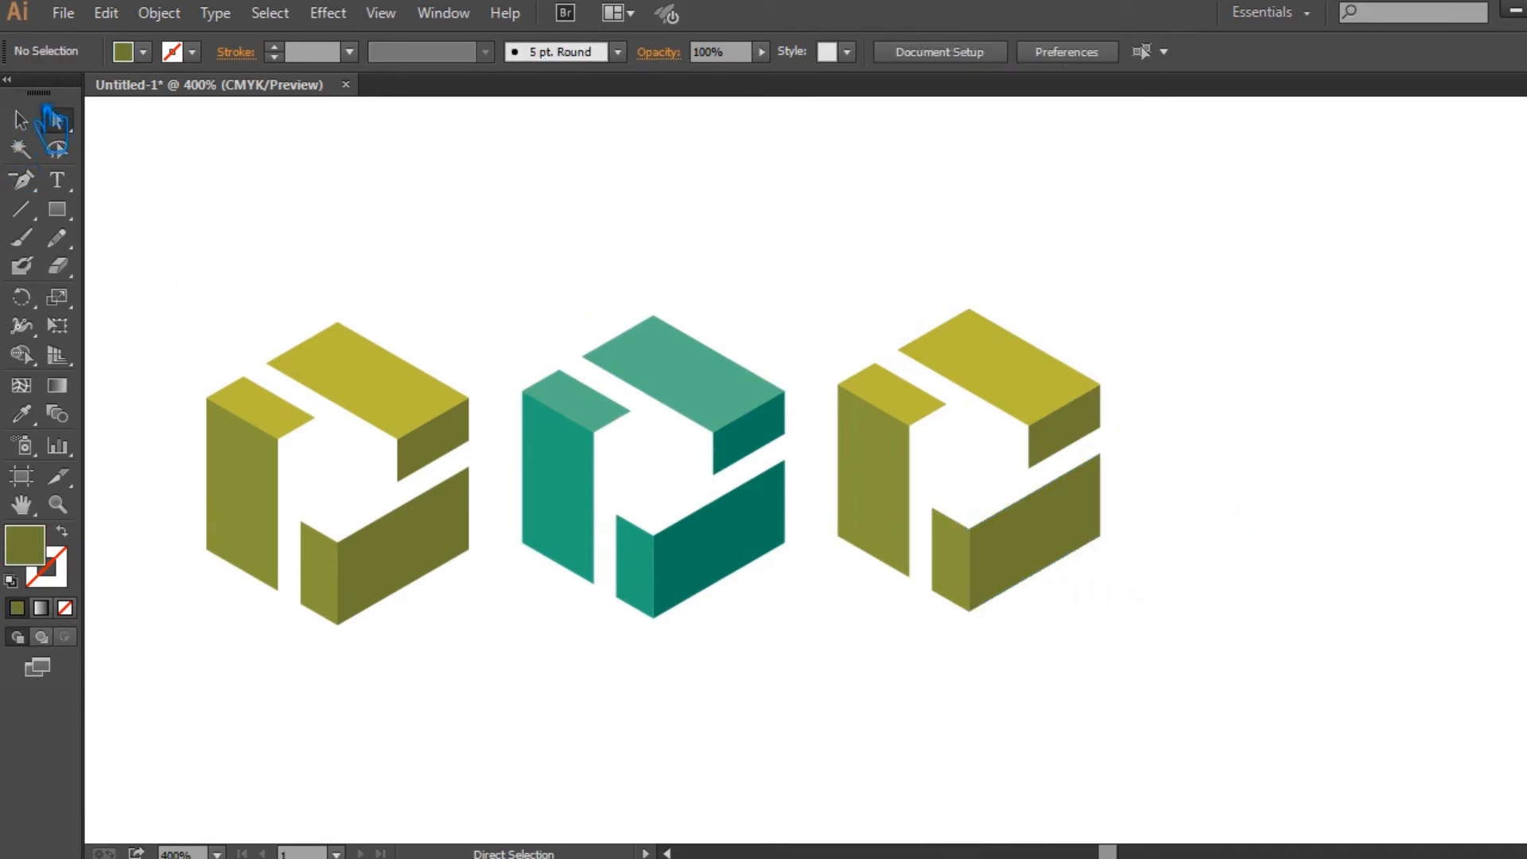
Ungroup the third logo of the row.
left_click(1049, 509)
right_click(1034, 497)
left_click(1107, 636)
left_click(1216, 610)
Try a brown-orange fill, #A87338, on the third logo's right-hand faces and lighten it to #C18D59.
left_click(1093, 540)
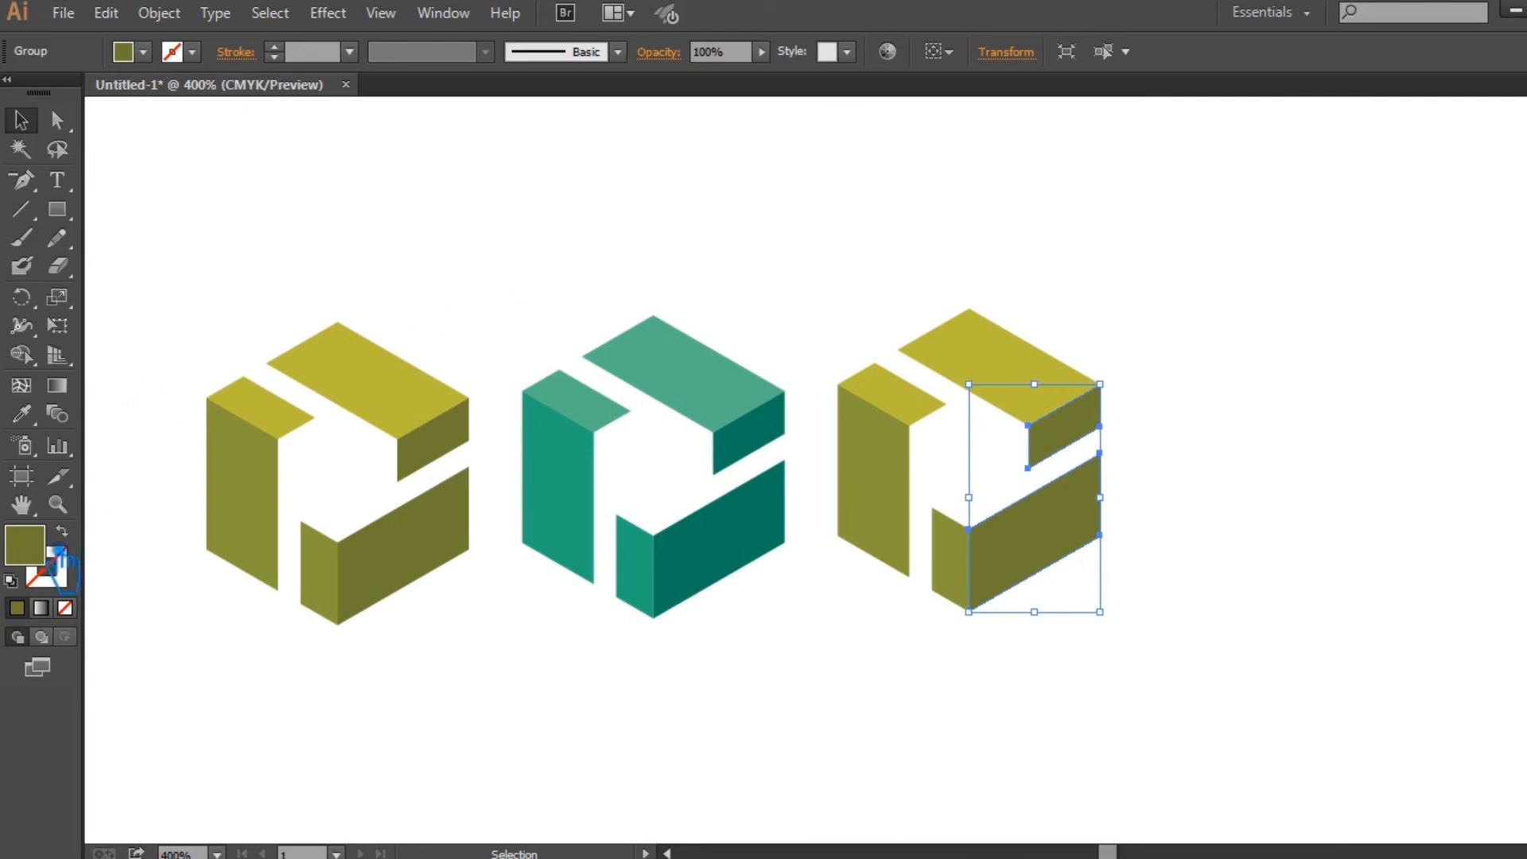
double_click(42, 555)
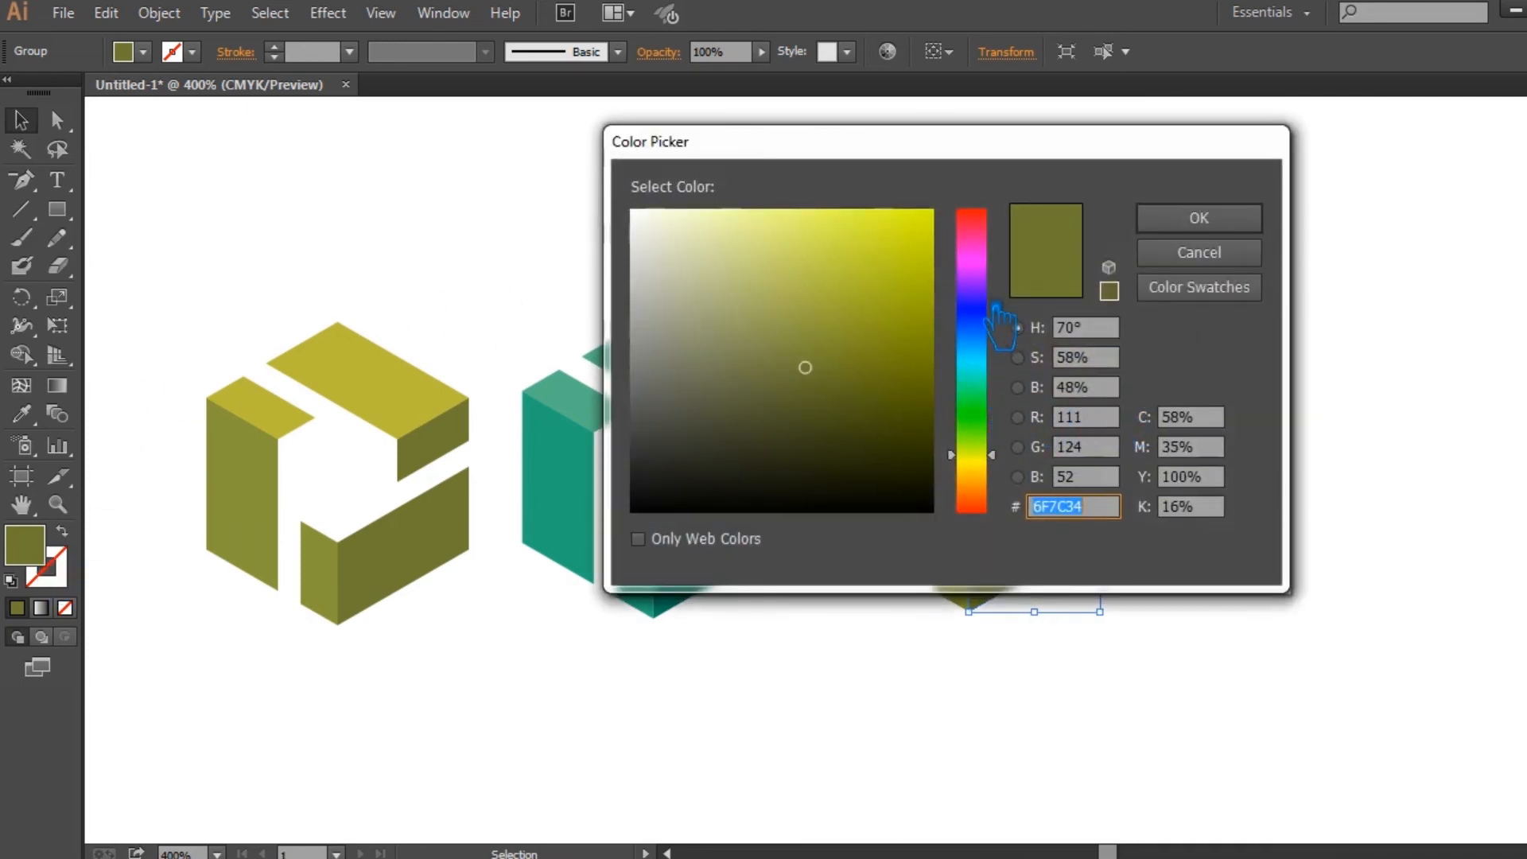
left_click_drag(995, 455, 994, 486)
left_click_drag(867, 439, 861, 326)
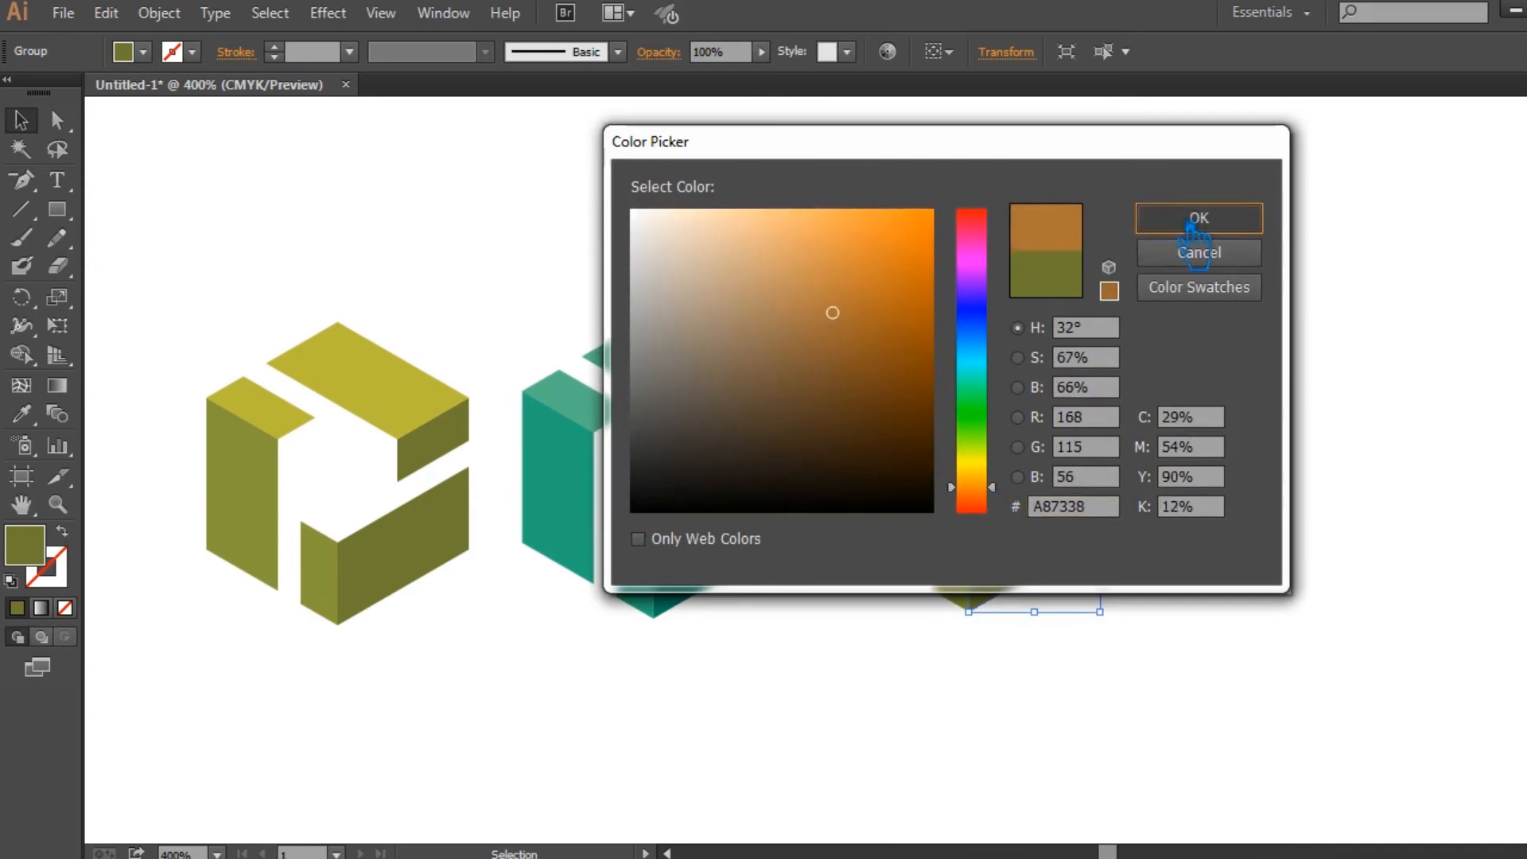
left_click(1198, 217)
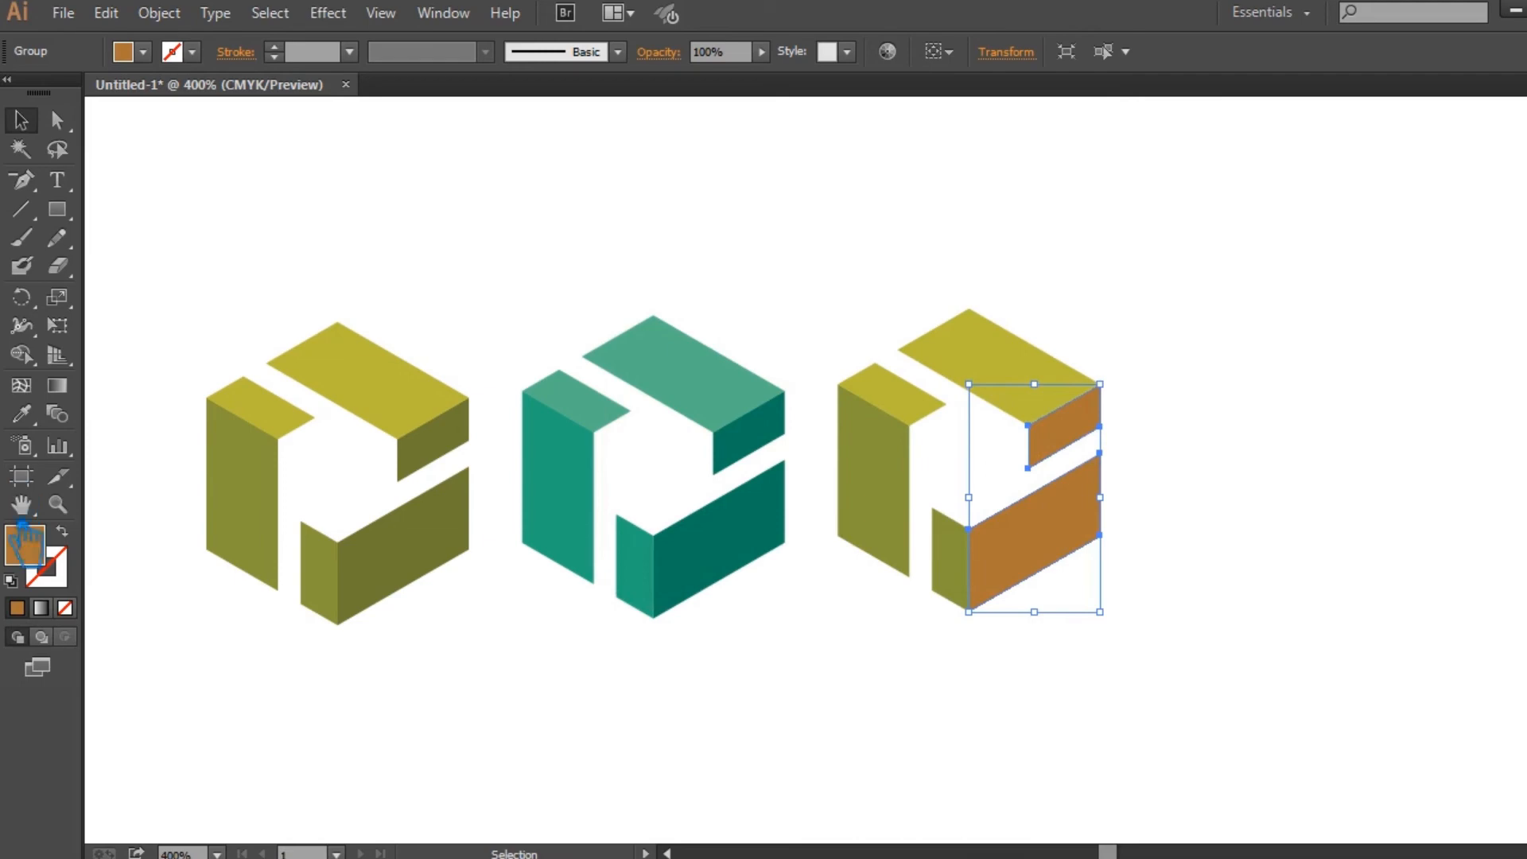
double_click(48, 555)
left_click_drag(852, 336, 816, 293)
left_click(1199, 223)
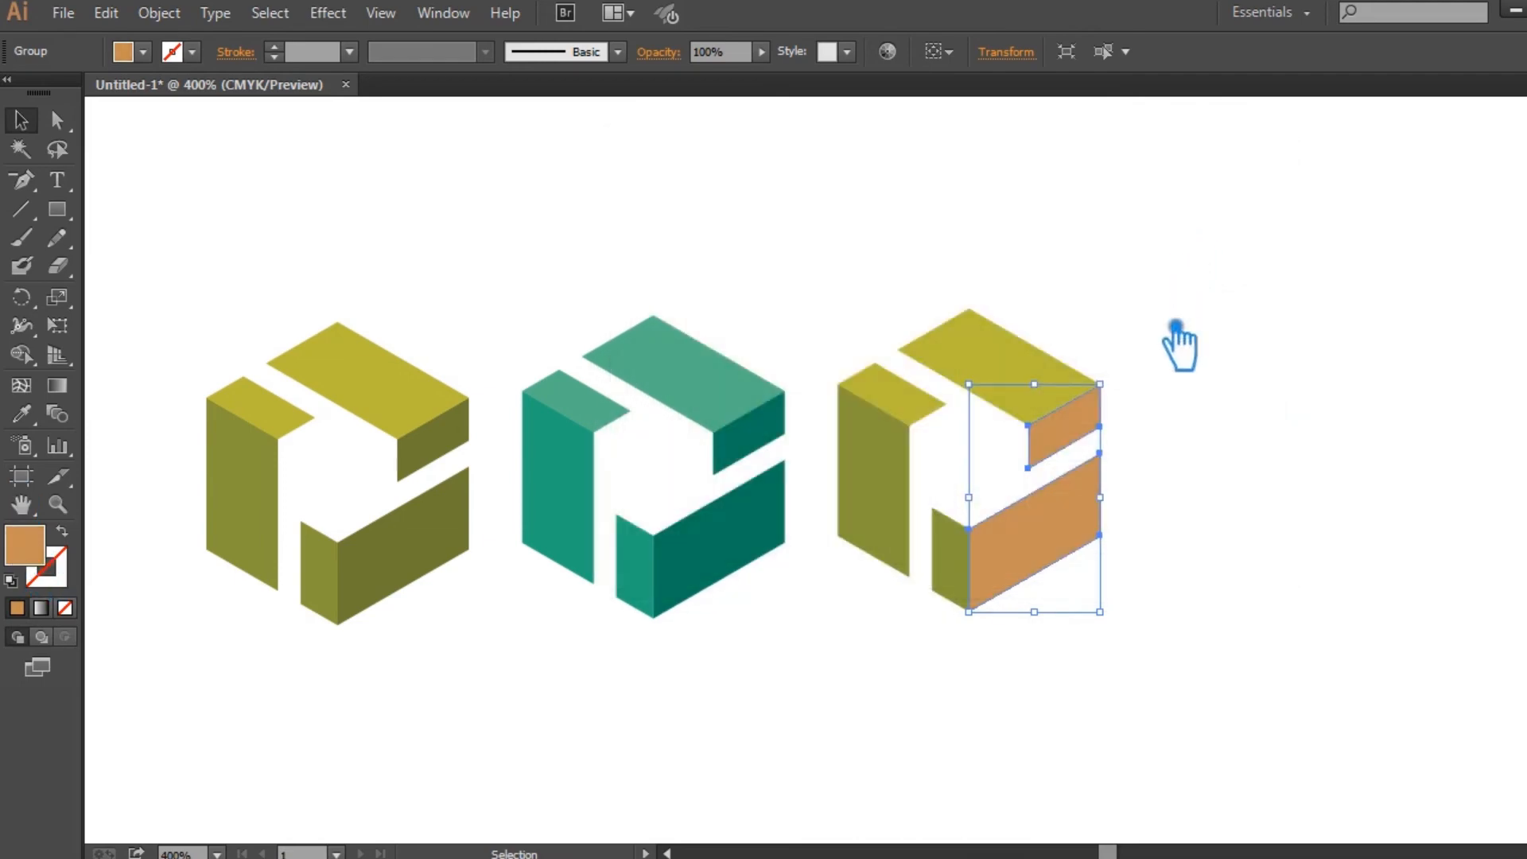
Recolour the third logo's right-hand faces with a medium blue fill, #227CA0.
left_click(1181, 350)
left_click(1112, 539)
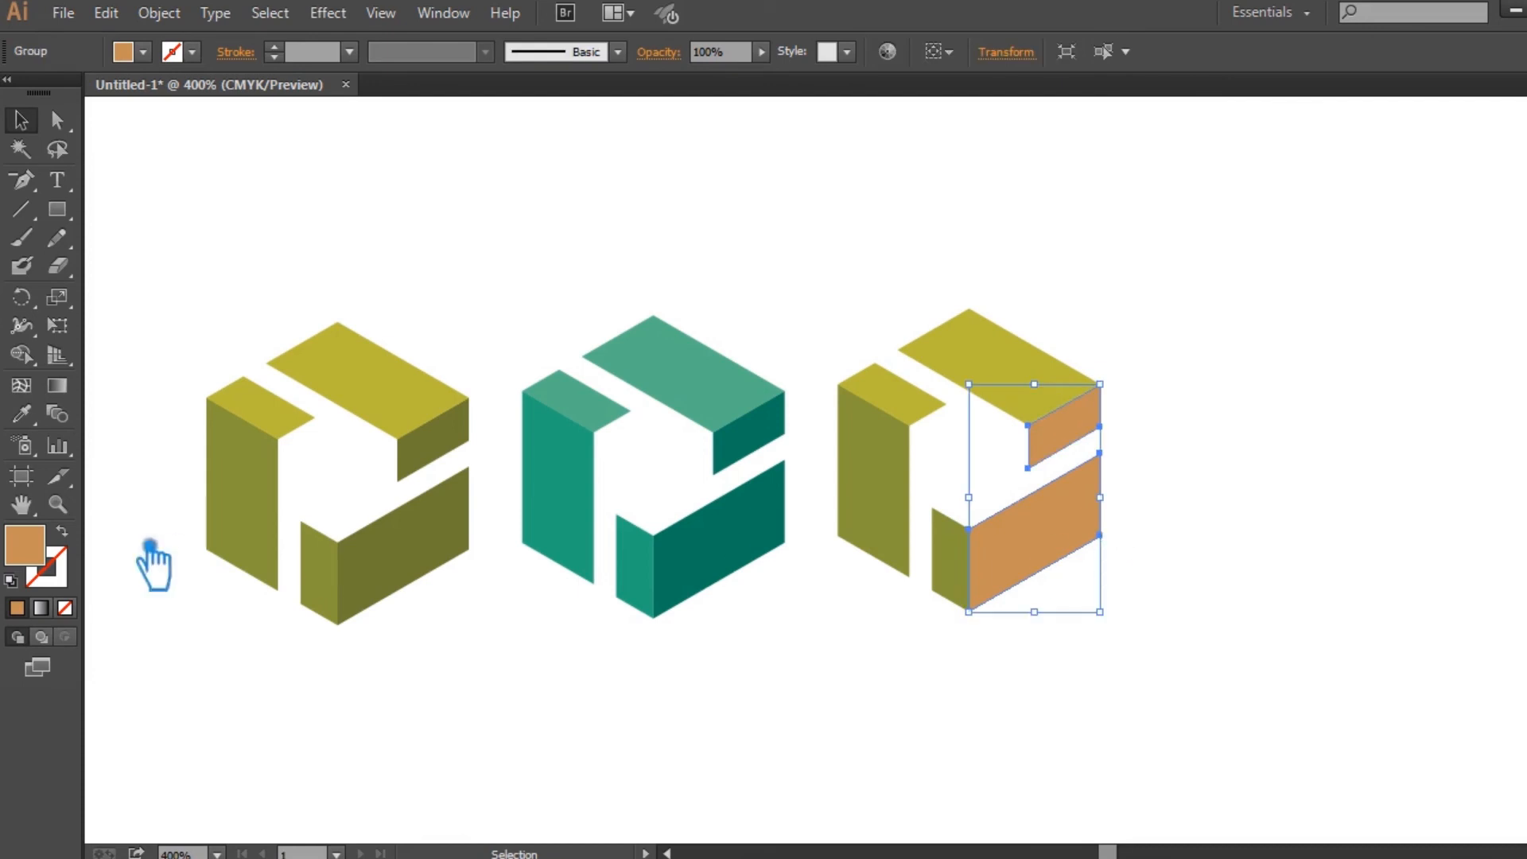
double_click(43, 557)
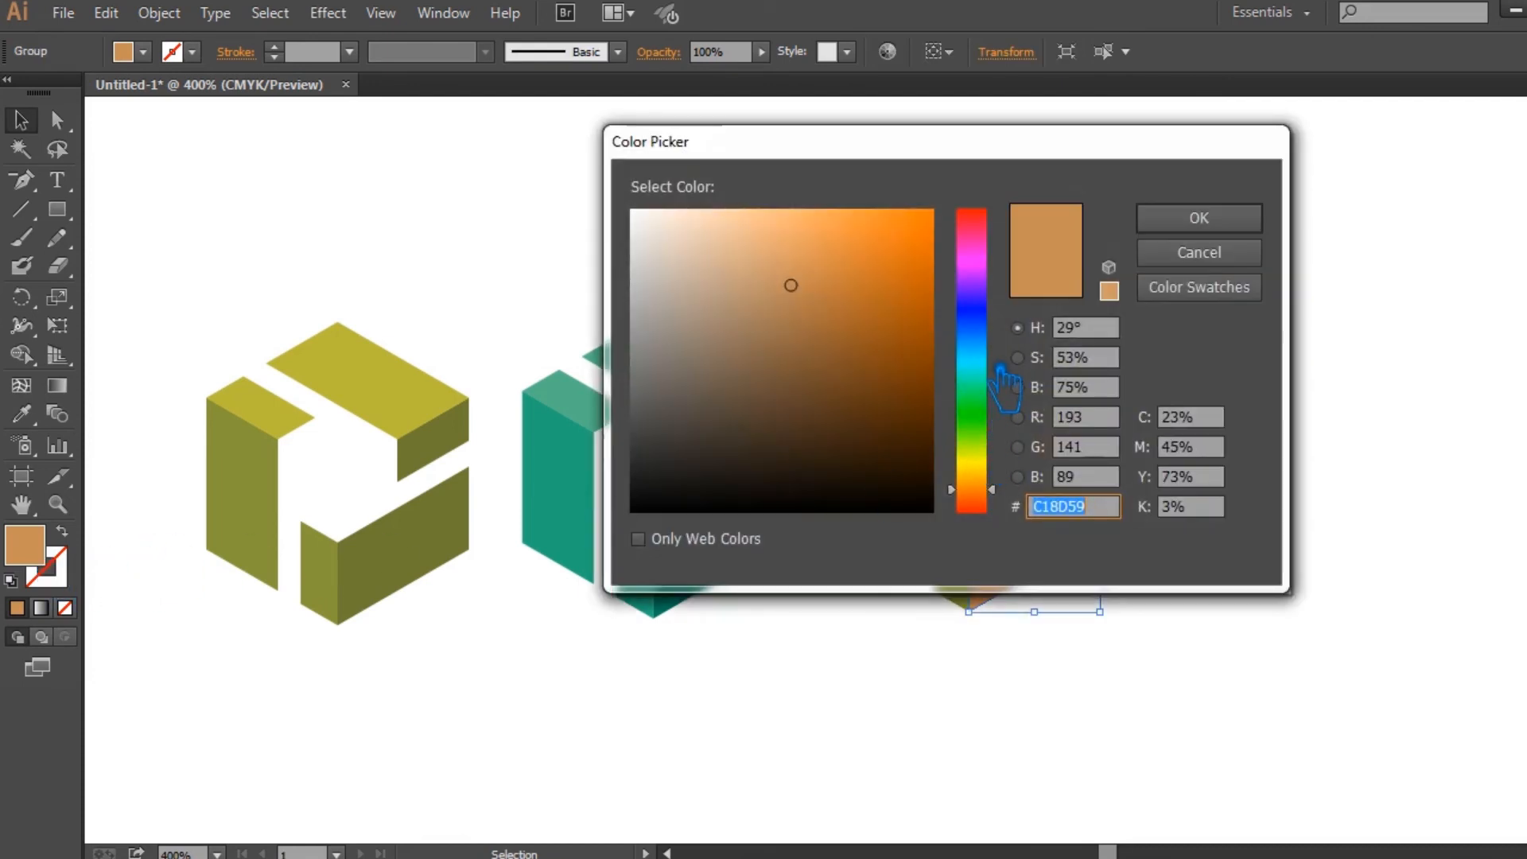
left_click_drag(996, 360, 996, 351)
mouse_move(891, 306)
left_mouse_down()
mouse_move(862, 288)
mouse_move(879, 284)
left_mouse_up()
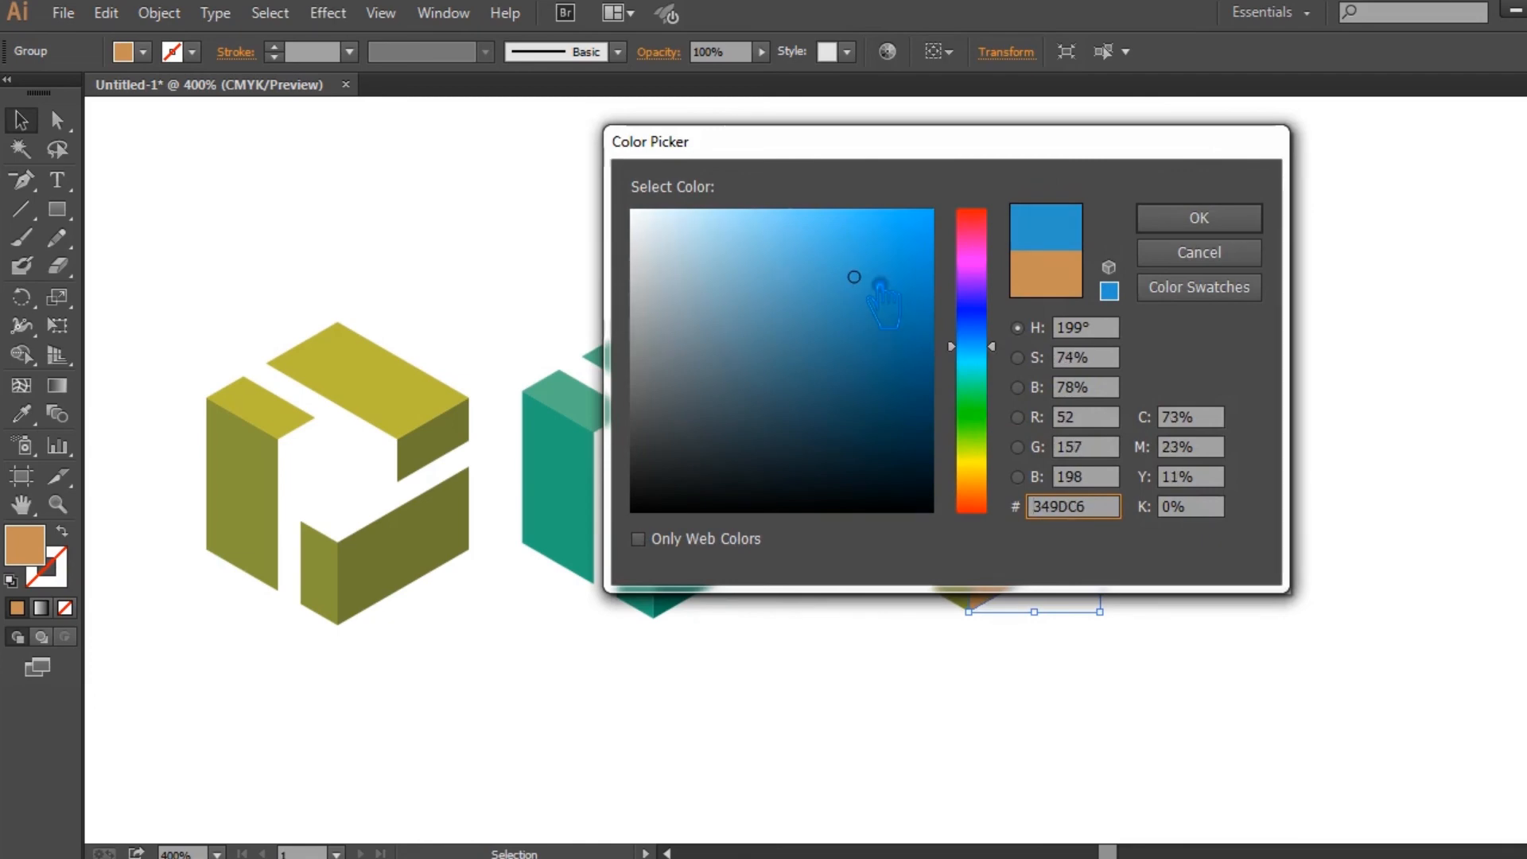
left_click(869, 321)
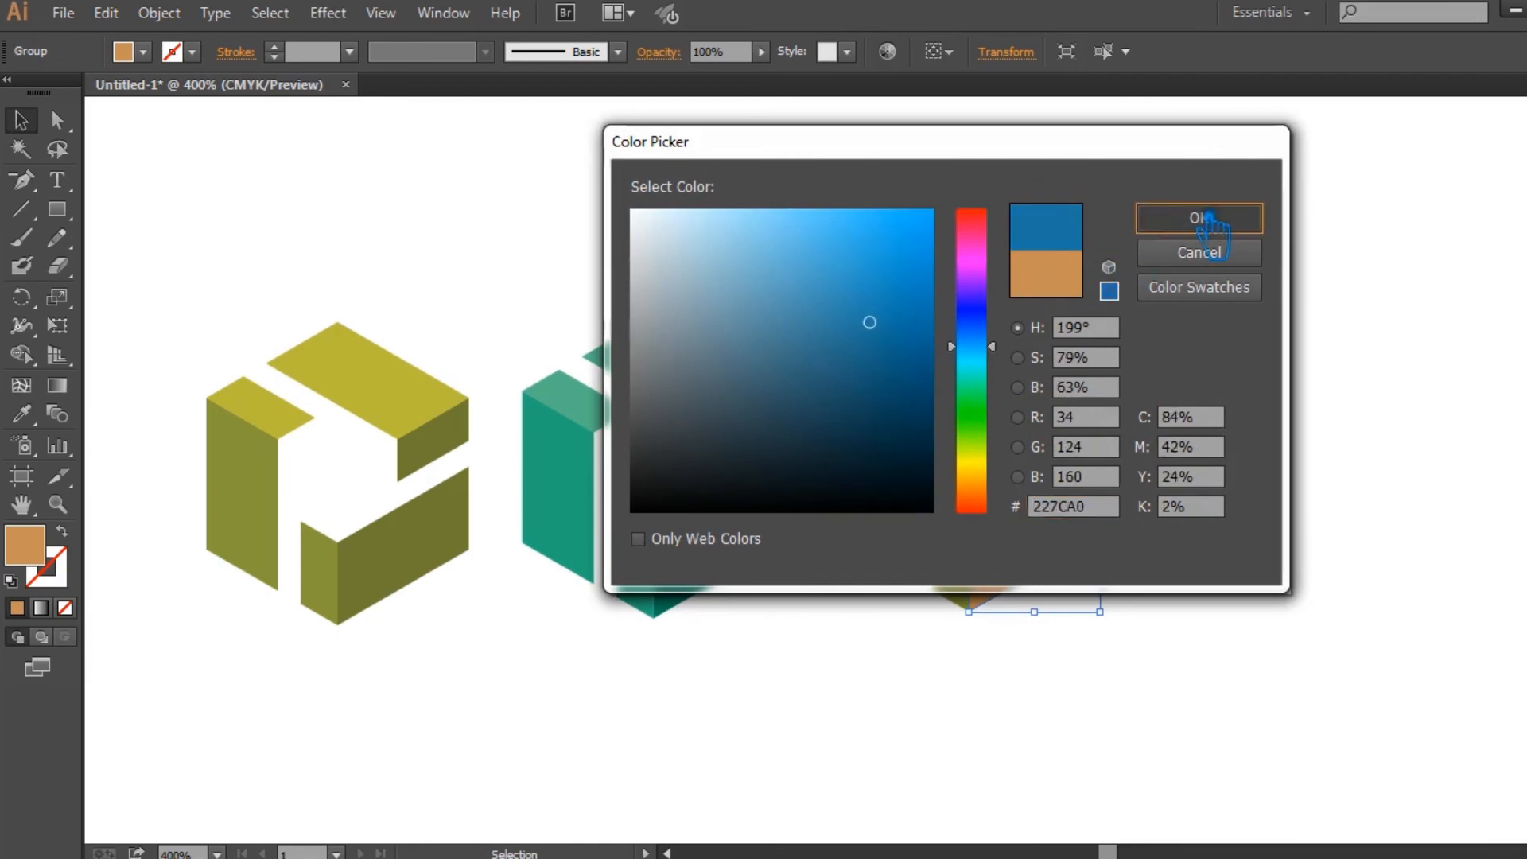
left_click(1198, 217)
Recolour the third logo's left-hand faces by sampling the blue of its right-hand faces and lightening it to #36A0C1.
left_click(962, 571)
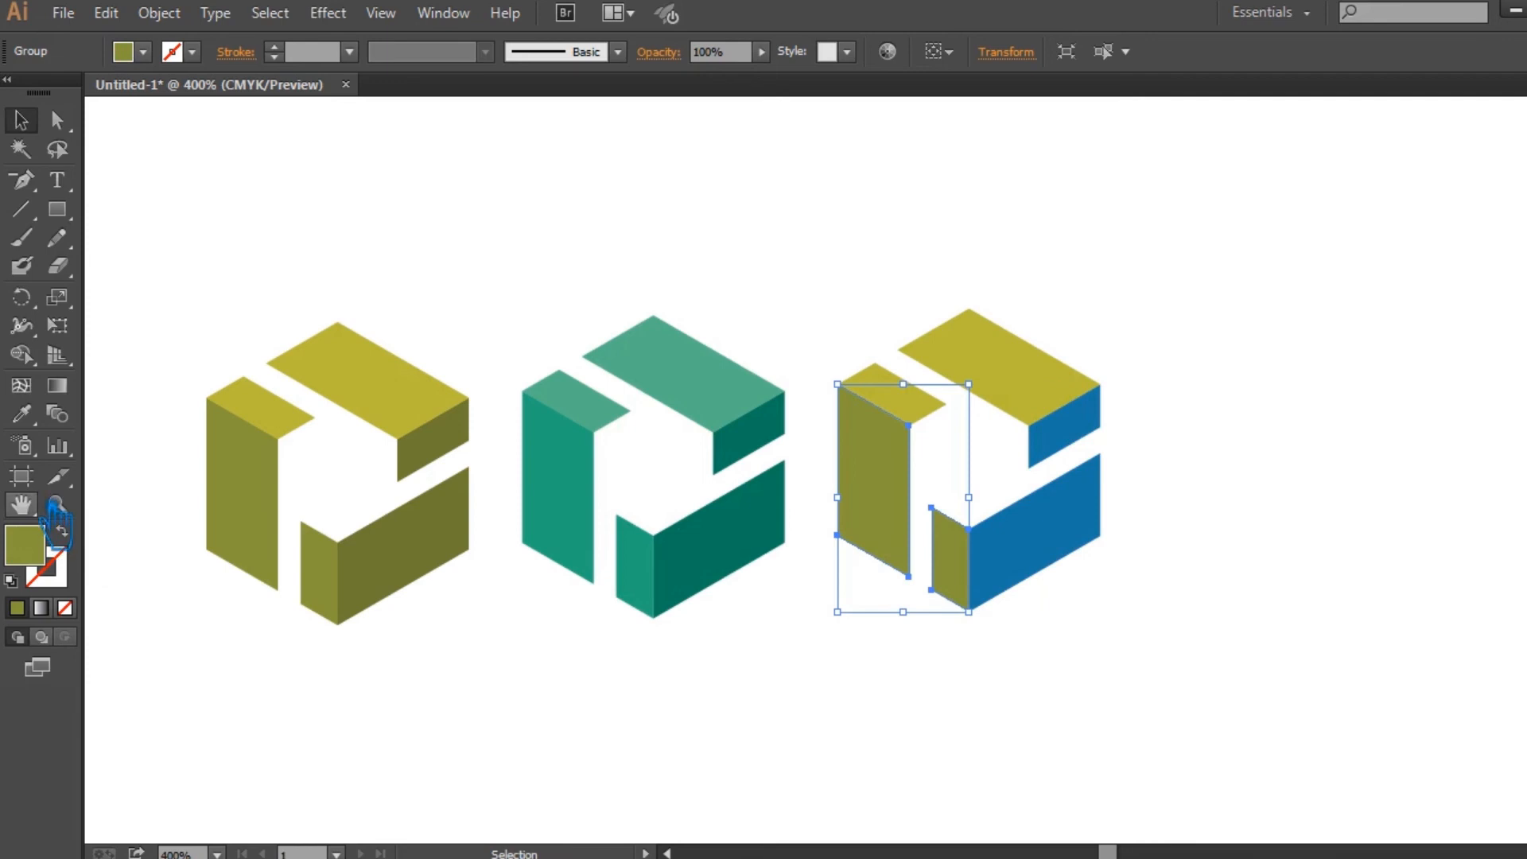
key("i")
left_click(1026, 566)
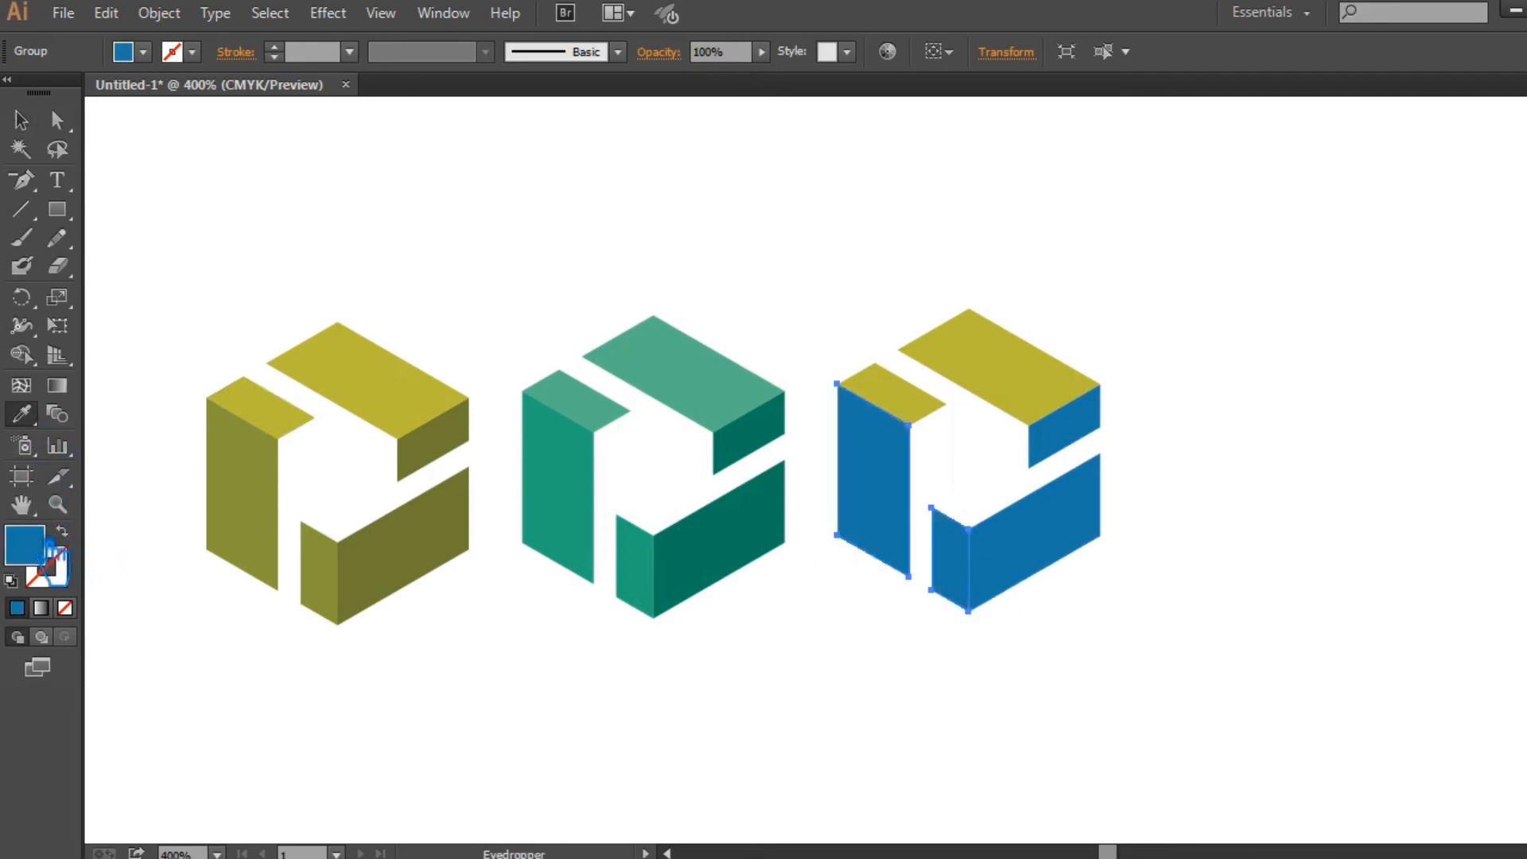
double_click(49, 548)
left_click_drag(906, 354, 873, 290)
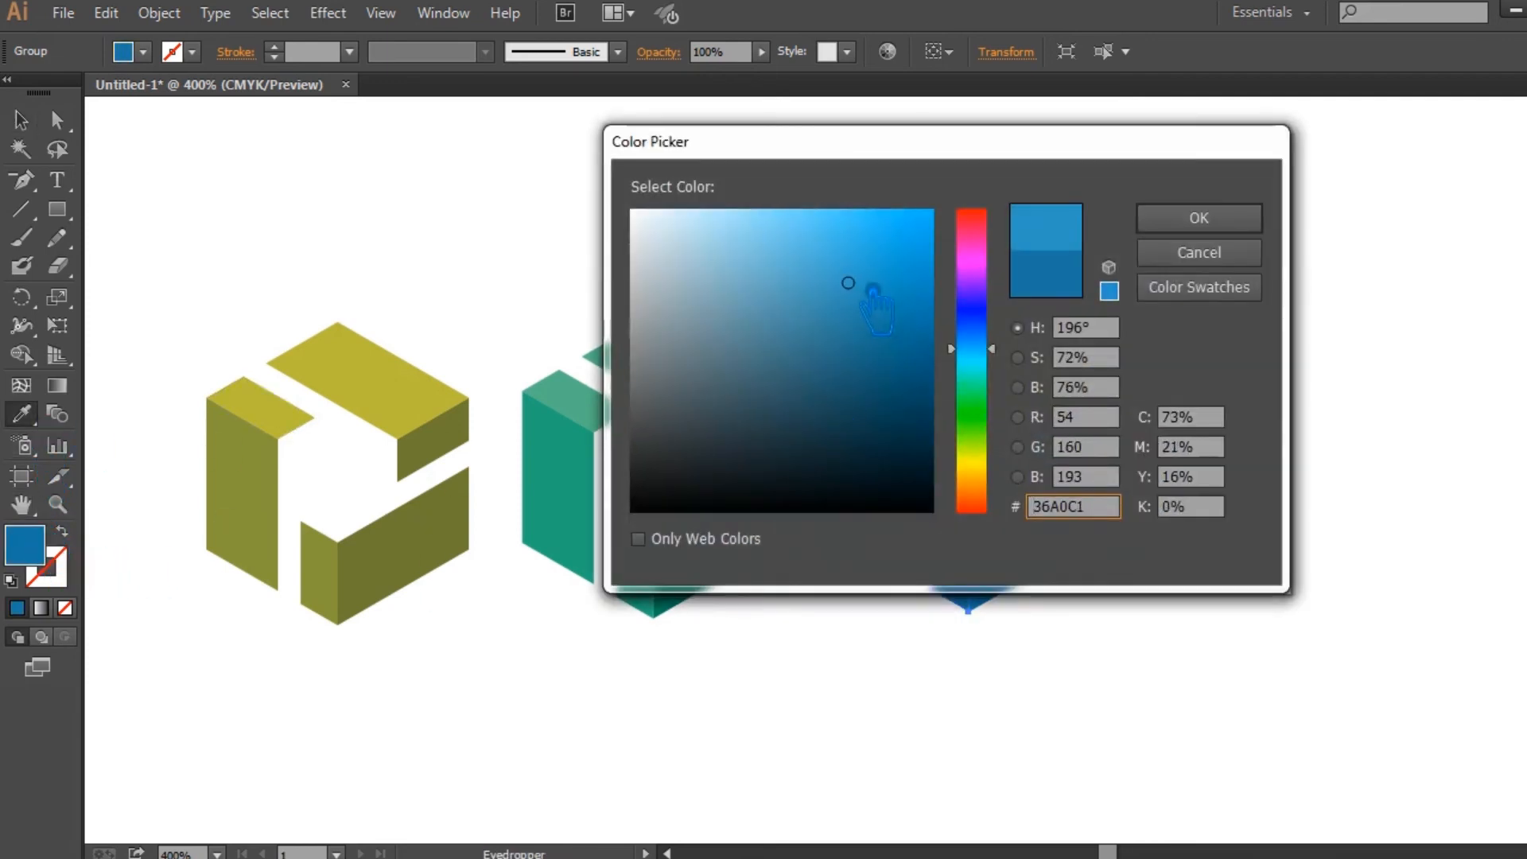
left_click(1197, 224)
Recolour the third logo's two top faces by sampling the left-hand faces' blue and lightening it to #52CCE8.
left_click(24, 122)
left_click(1004, 378)
key("i")
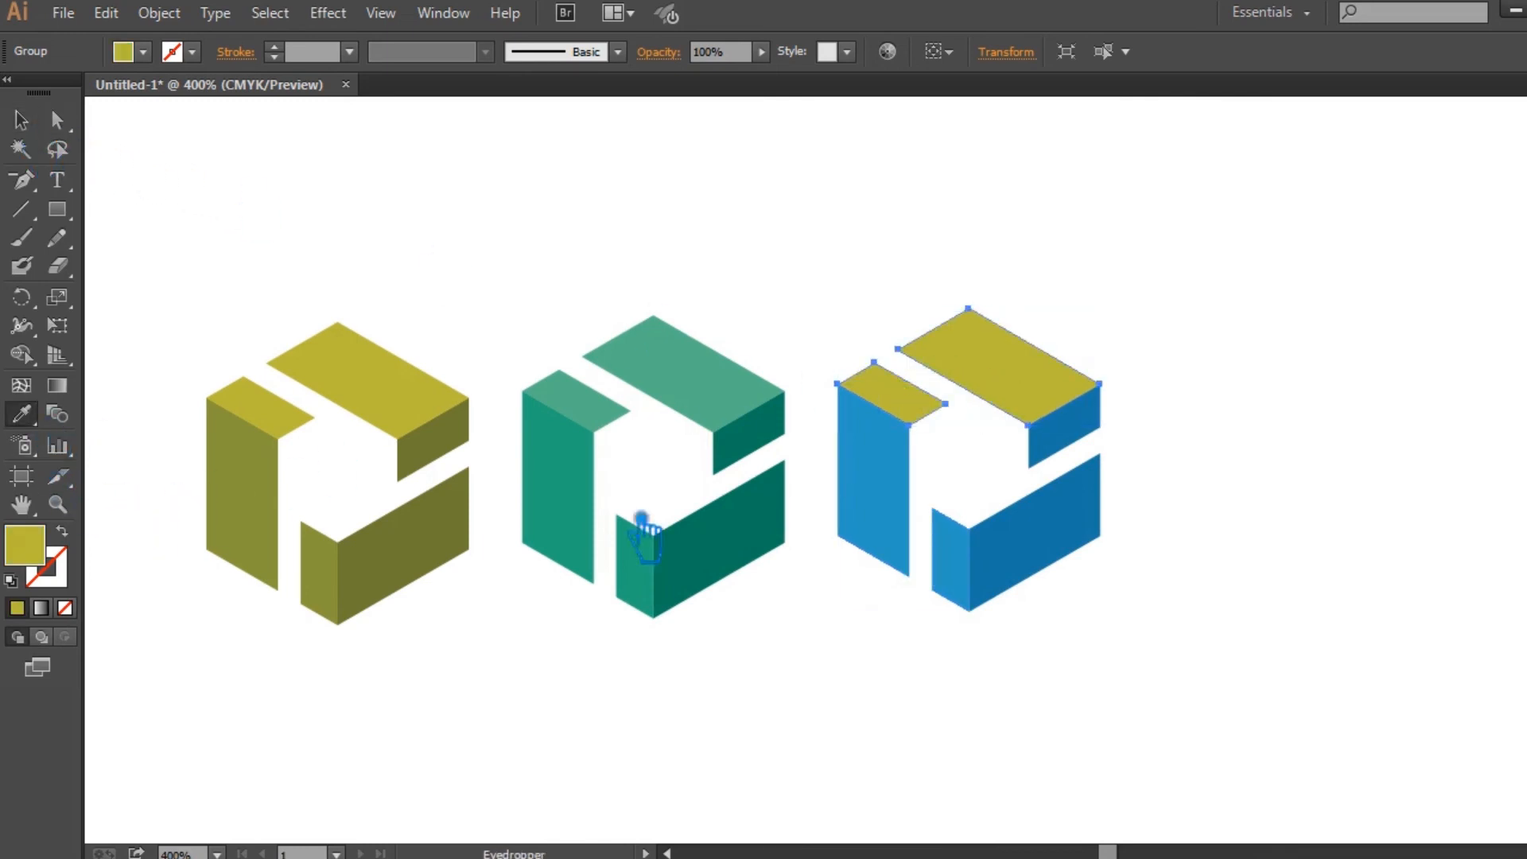
left_click(903, 536)
double_click(43, 557)
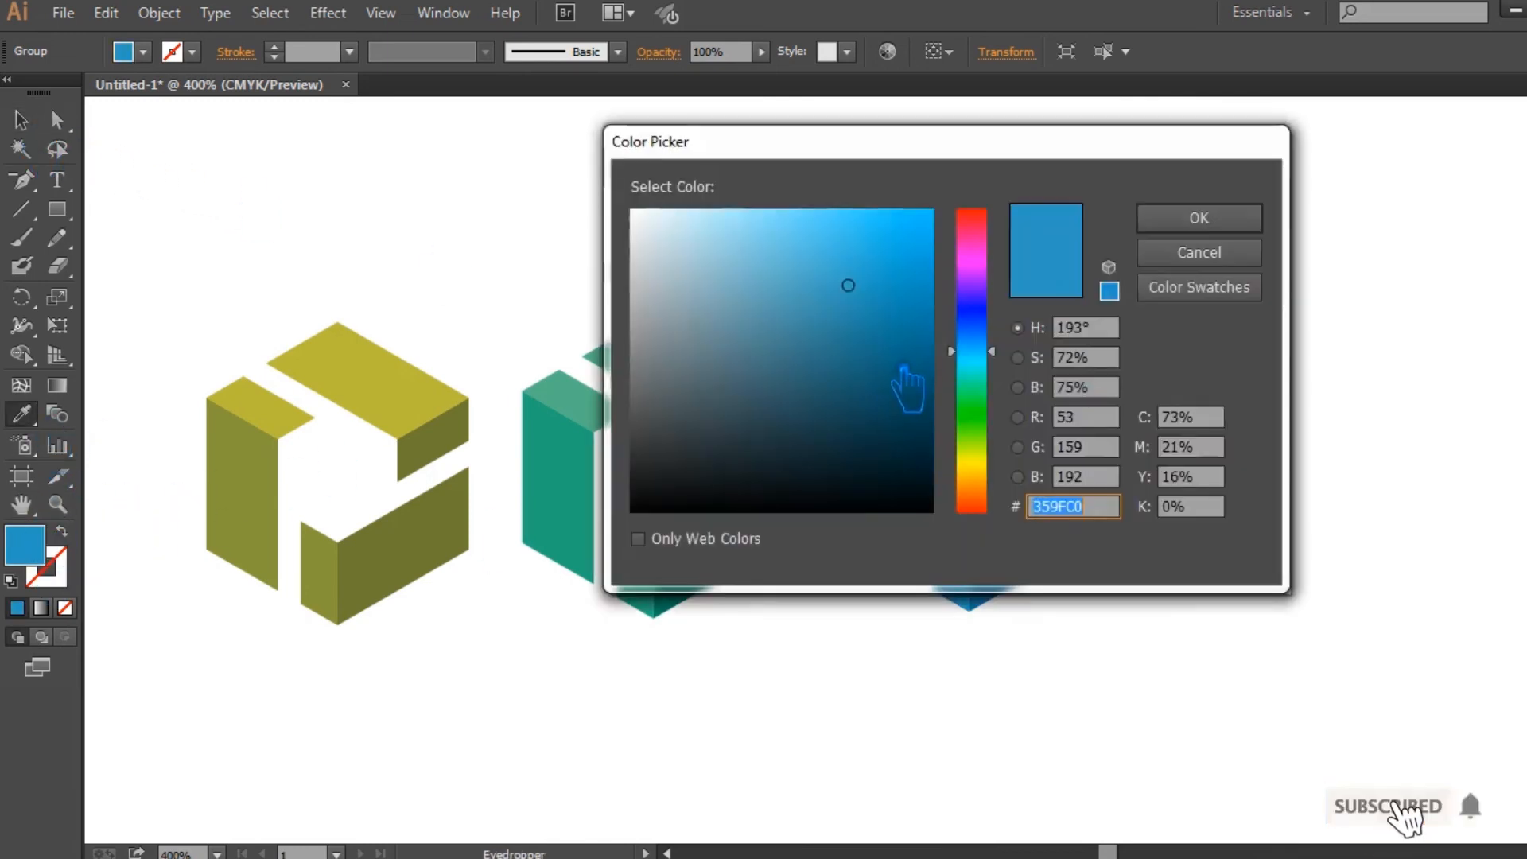
left_click_drag(870, 307, 835, 239)
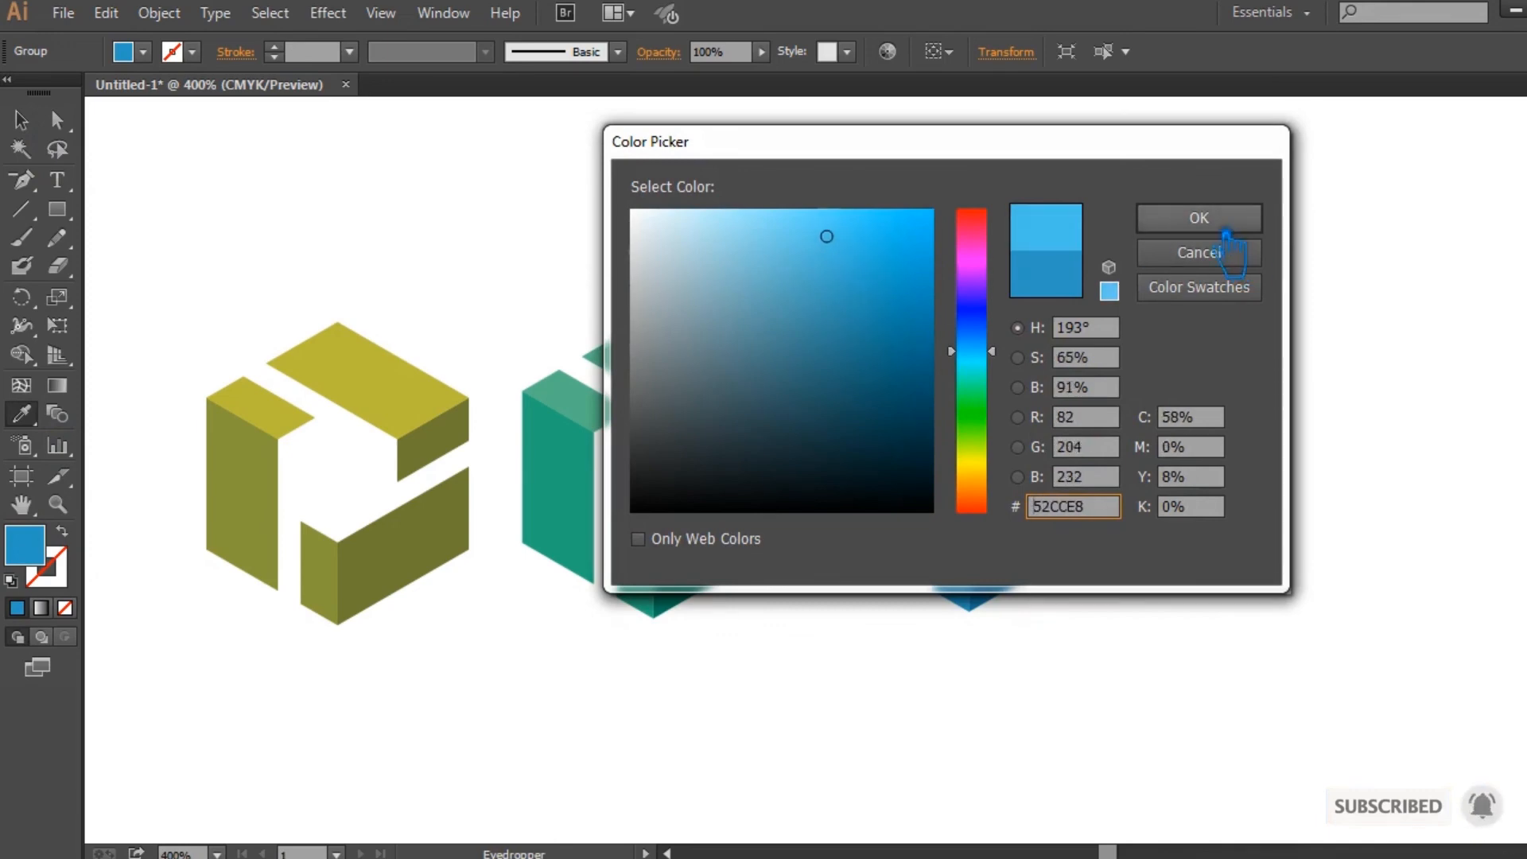
left_click(1199, 217)
left_click(21, 120)
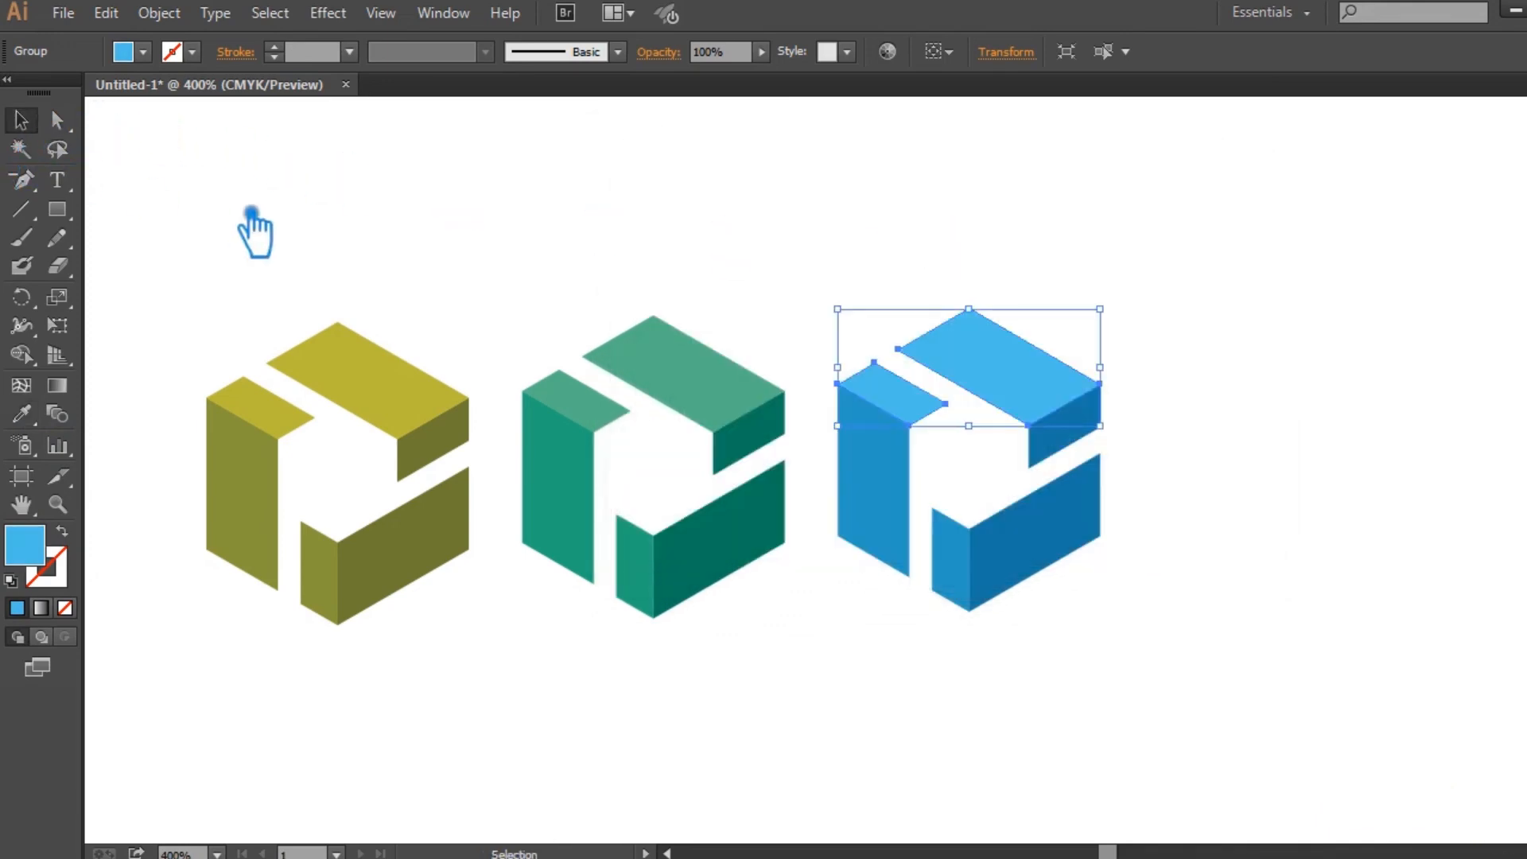
Group the faces of each of the three logos so that every logo is a single object.
left_click(269, 223)
left_click(1009, 569)
left_click_drag(1145, 641, 879, 274)
key("a")
key("v")
left_click(784, 513)
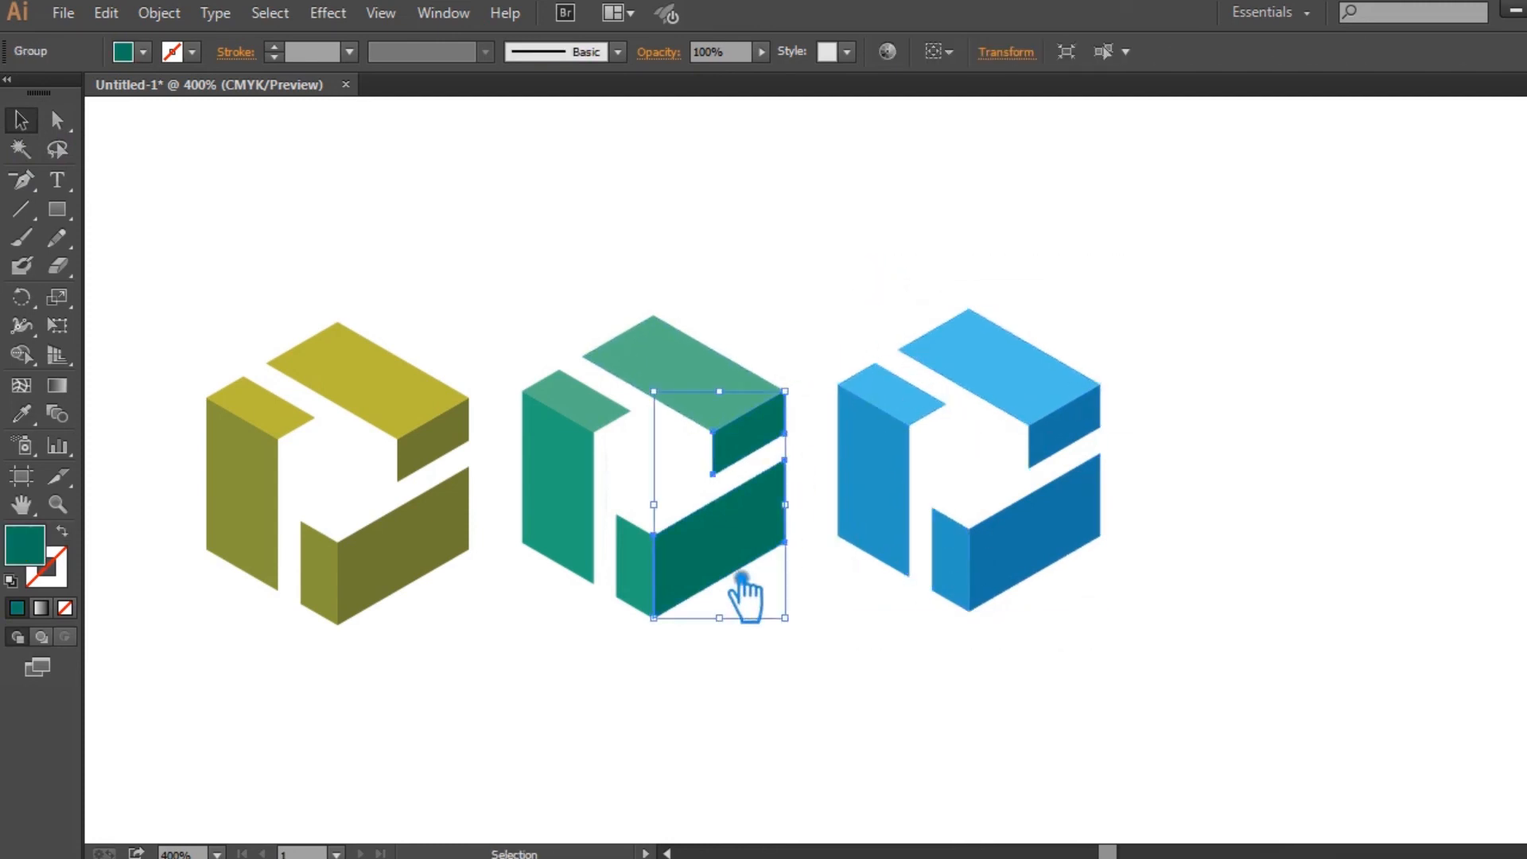
left_click_drag(791, 685, 548, 287)
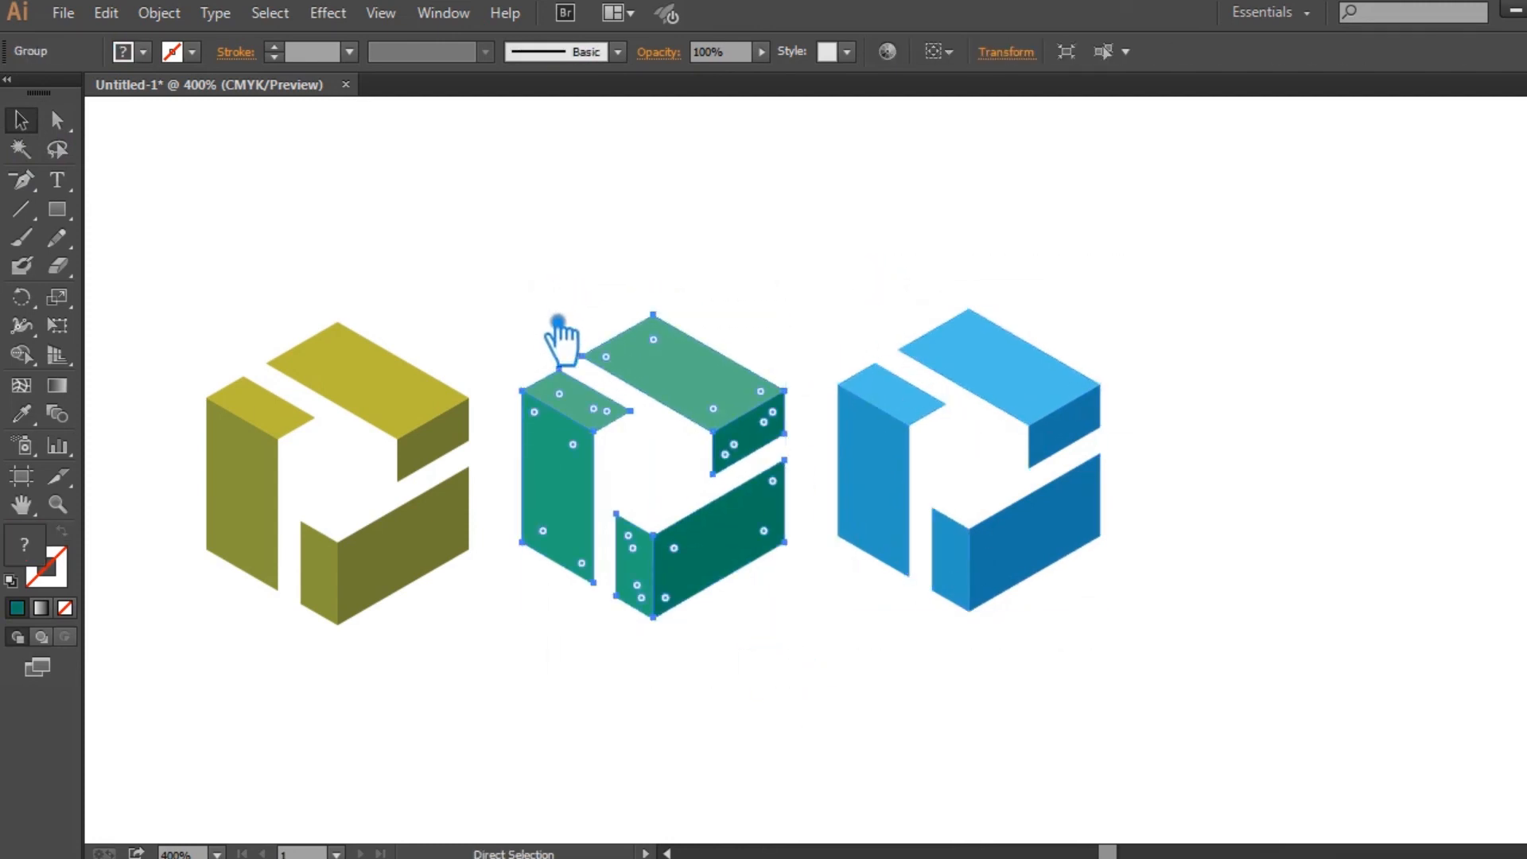
left_click_drag(443, 658, 231, 306)
key("a")
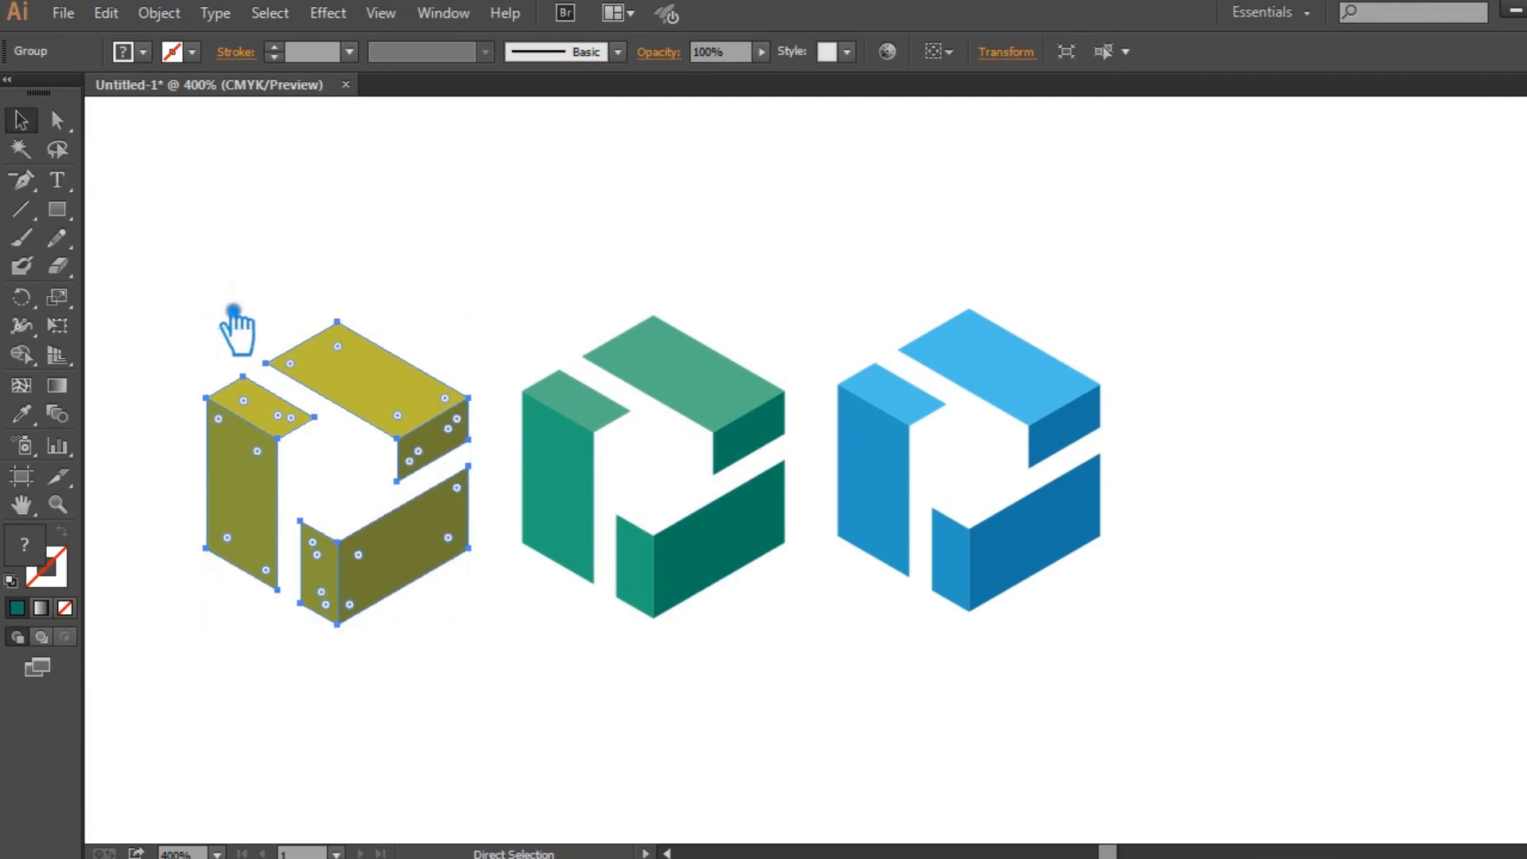
key("v")
Move the teal and blue logos slightly left to tighten the row.
left_click(742, 579)
mouse_move(596, 513)
left_mouse_down()
mouse_move(583, 509)
mouse_move(596, 521)
left_mouse_up()
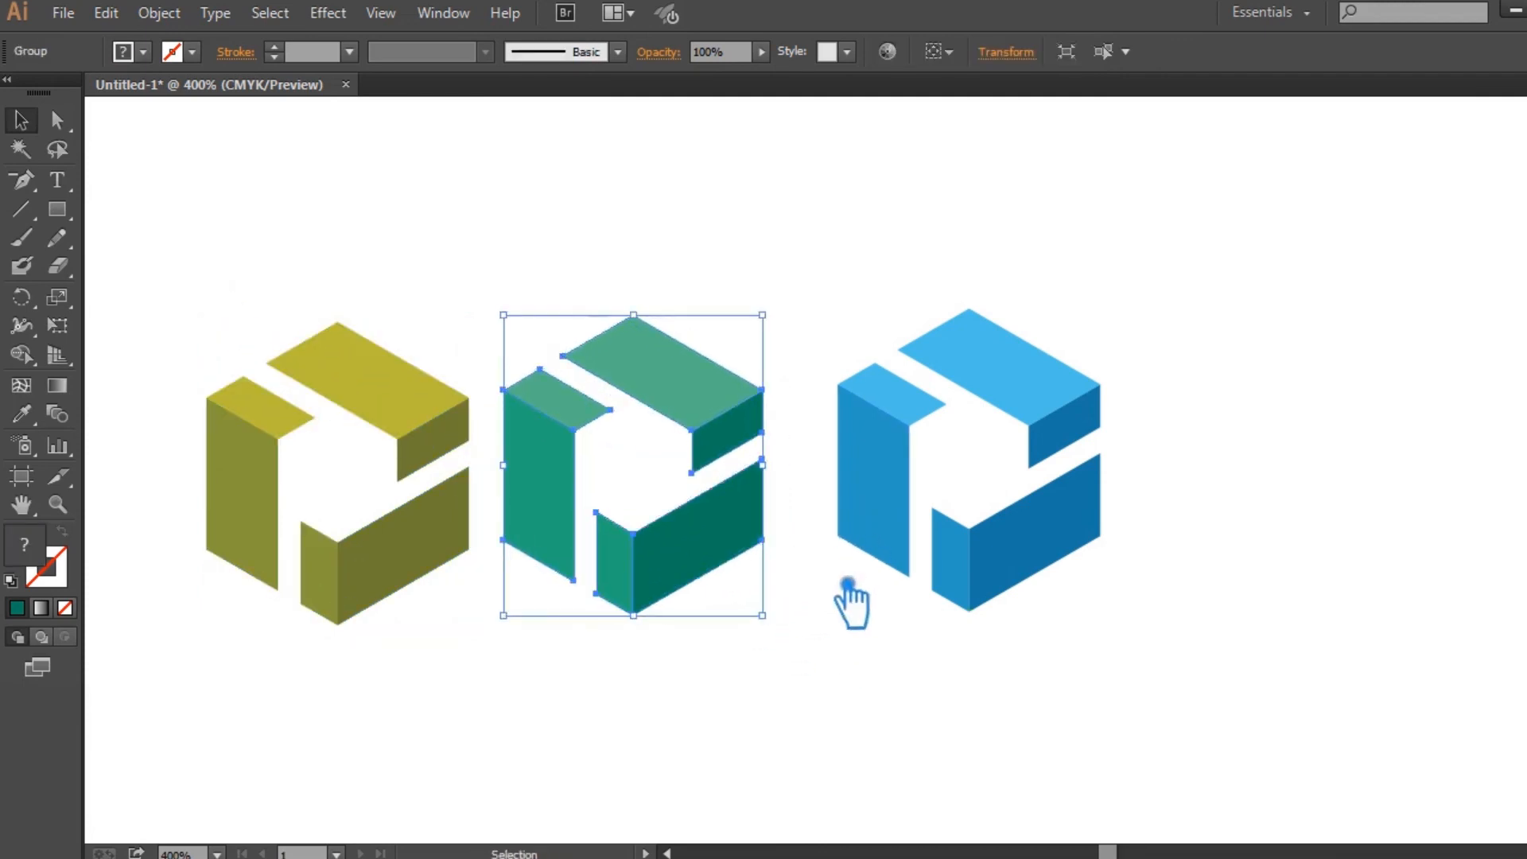
left_click(913, 504)
mouse_move(894, 497)
left_mouse_down()
mouse_move(869, 489)
mouse_move(885, 494)
left_mouse_up()
Align the three logos by vertical centres with evenly distributed horizontal centres, and move the whole row right towards the middle of the canvas.
left_click_drag(1208, 594, 410, 358)
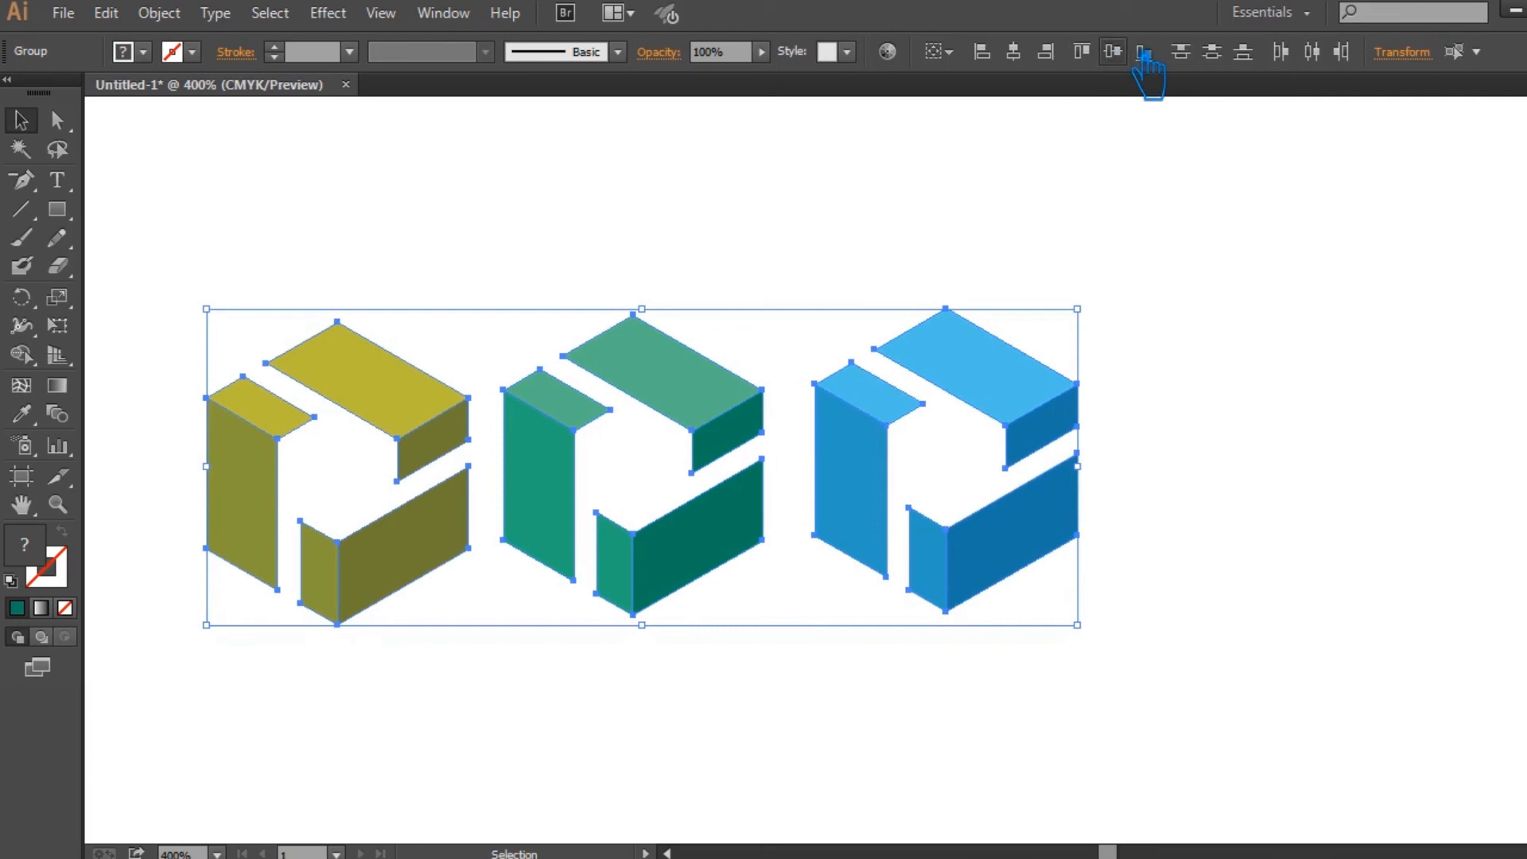
left_click(1143, 54)
left_click(1312, 53)
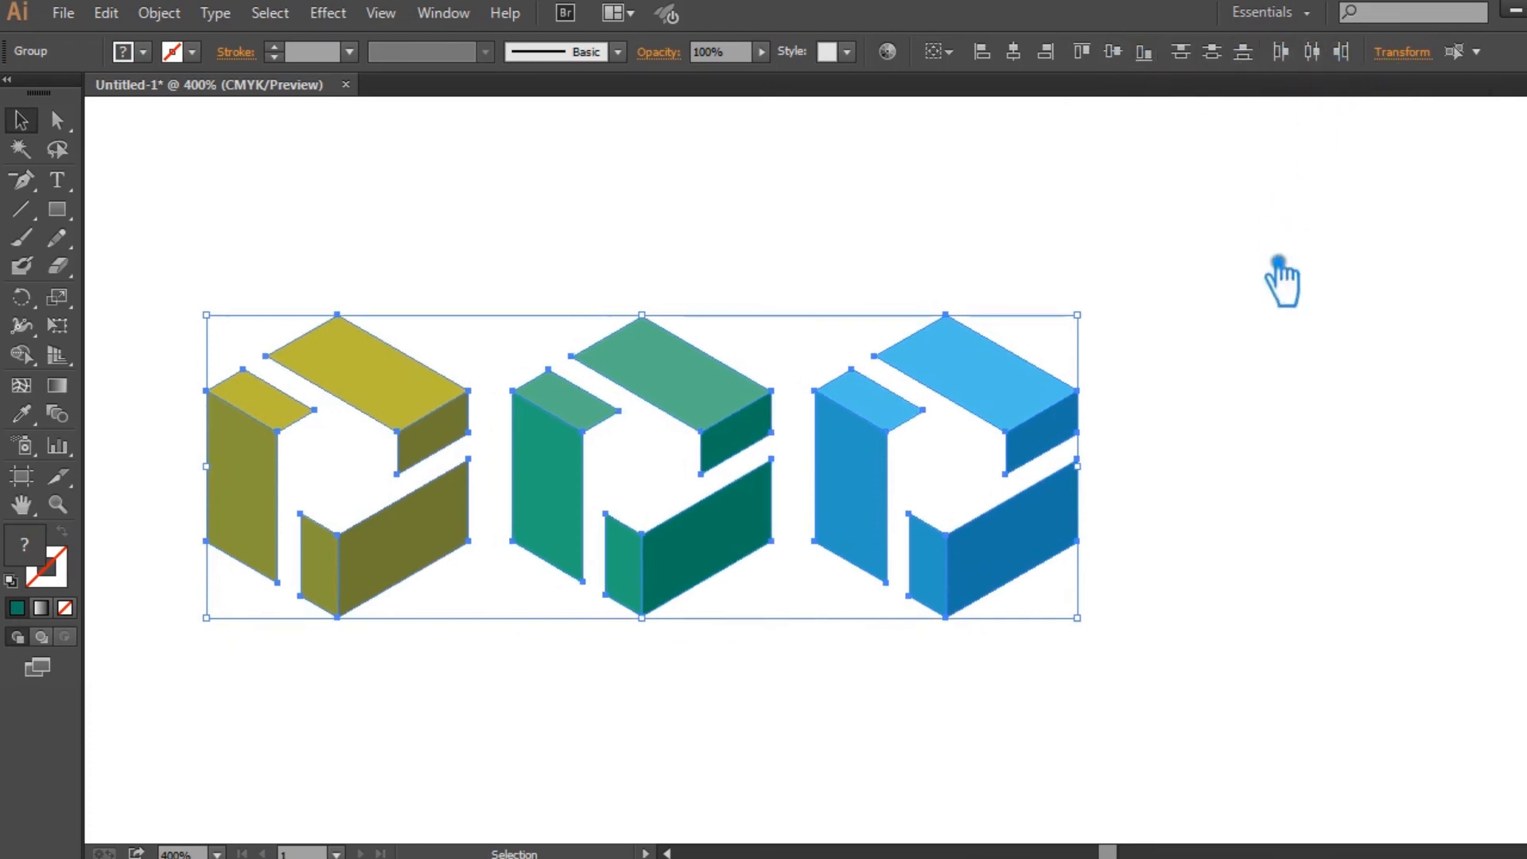
left_click(1161, 517)
left_click_drag(959, 604, 1114, 590)
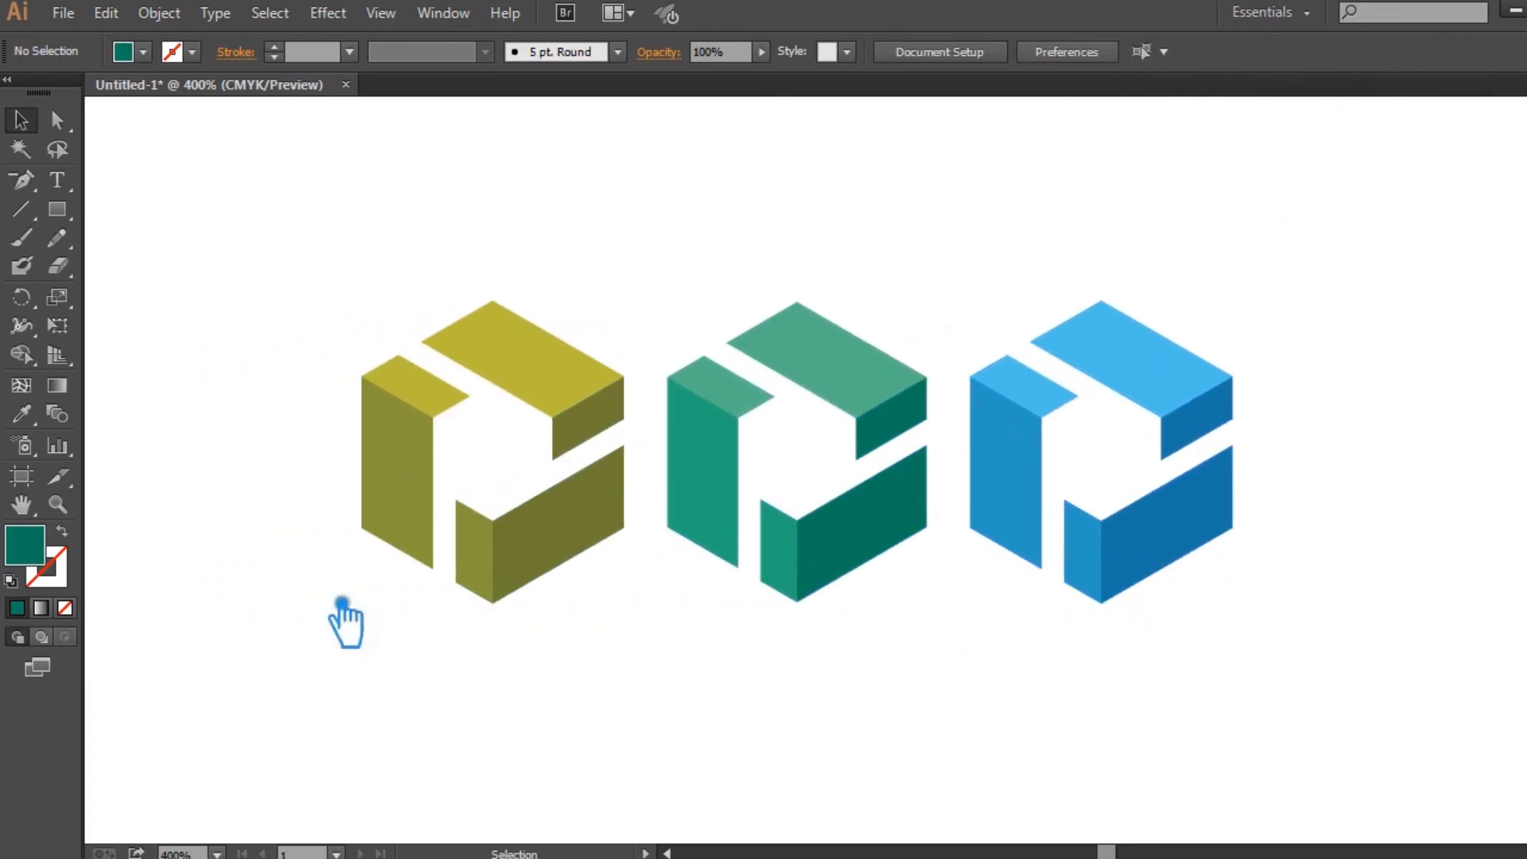